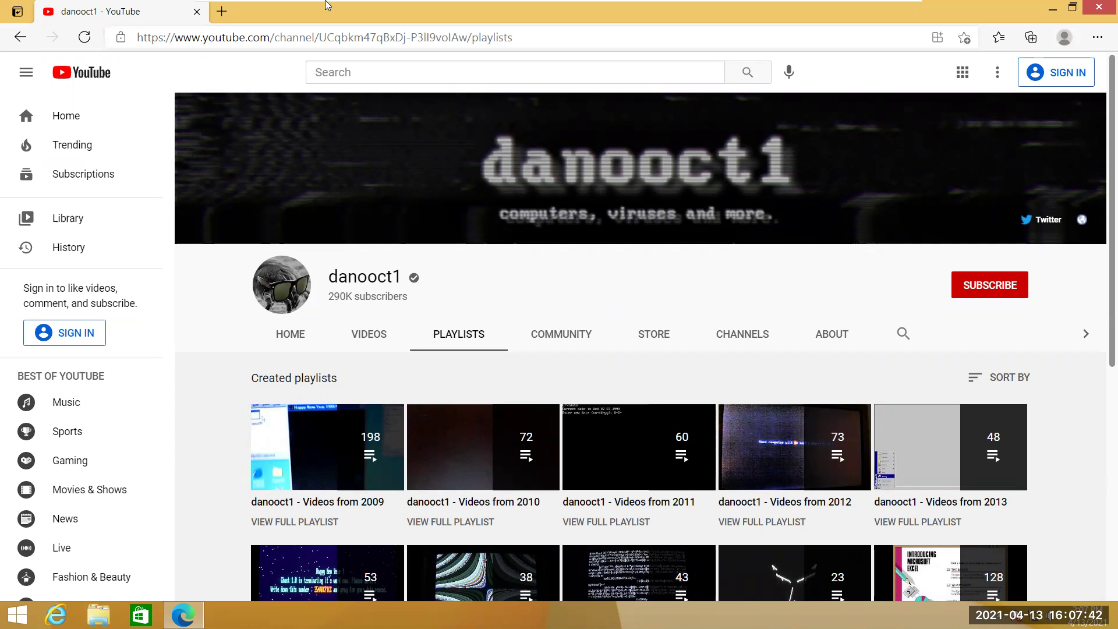
Step: Open a new browser tab
left_click(222, 12)
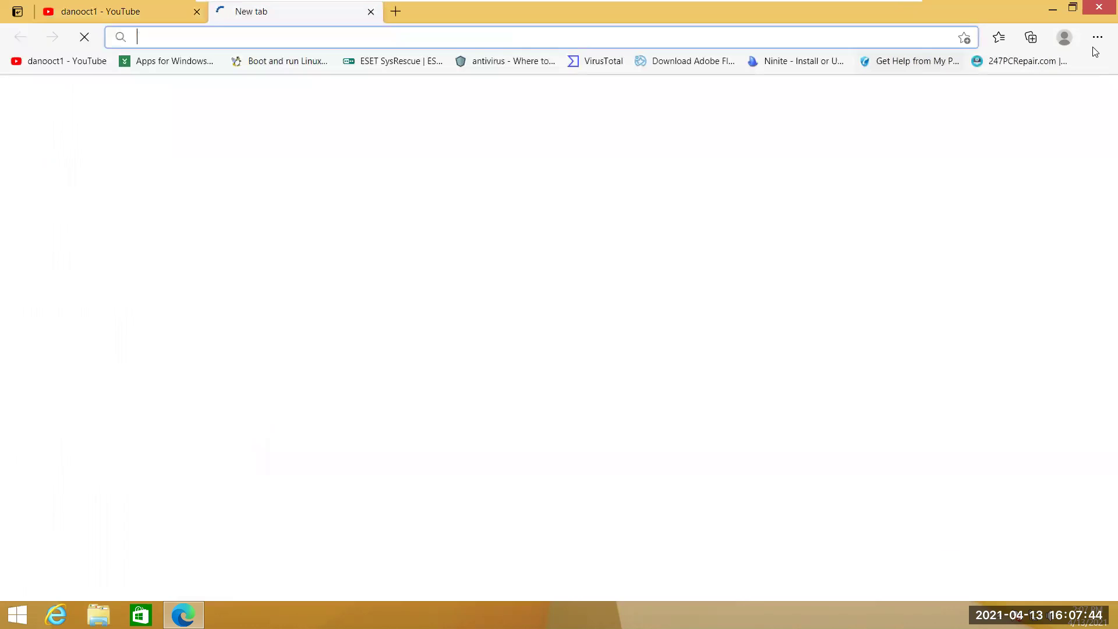
left_click(1098, 40)
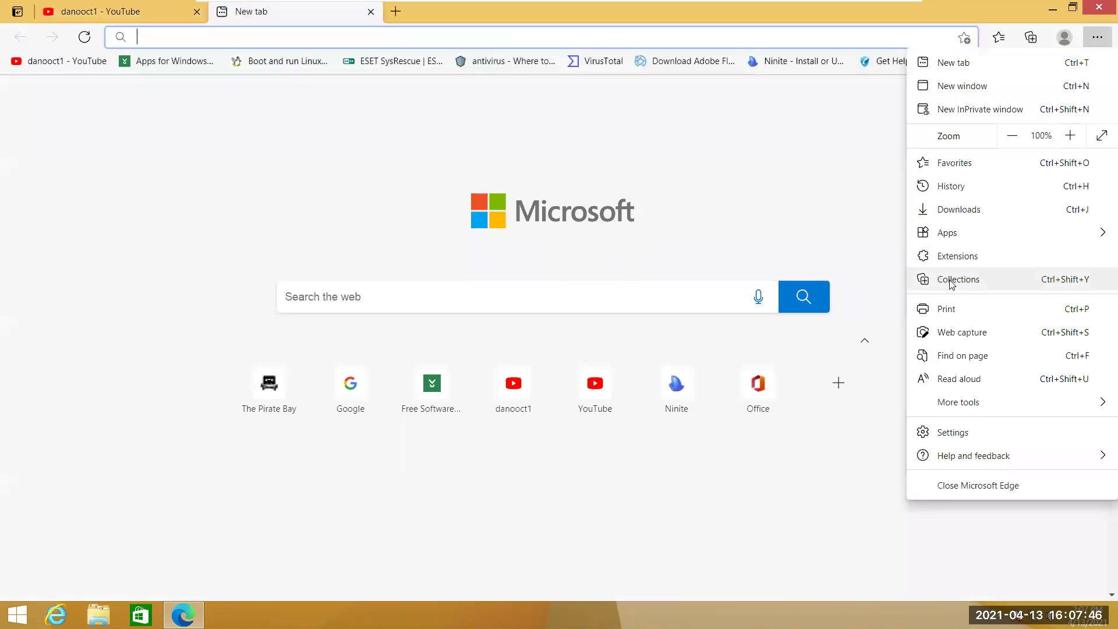
left_click(774, 145)
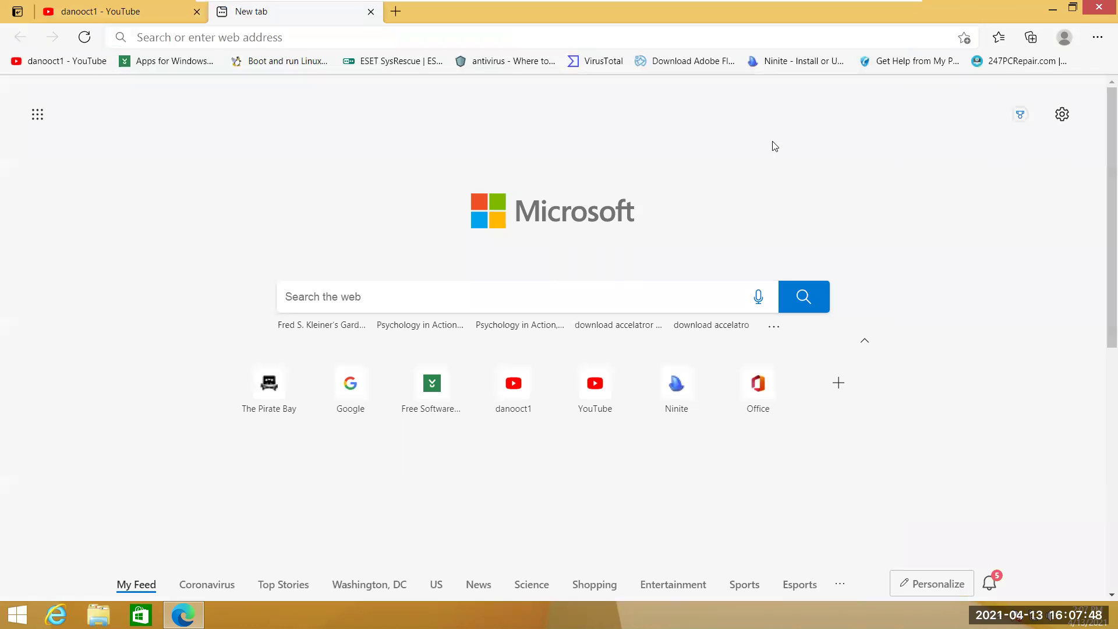
right_click(1070, 56)
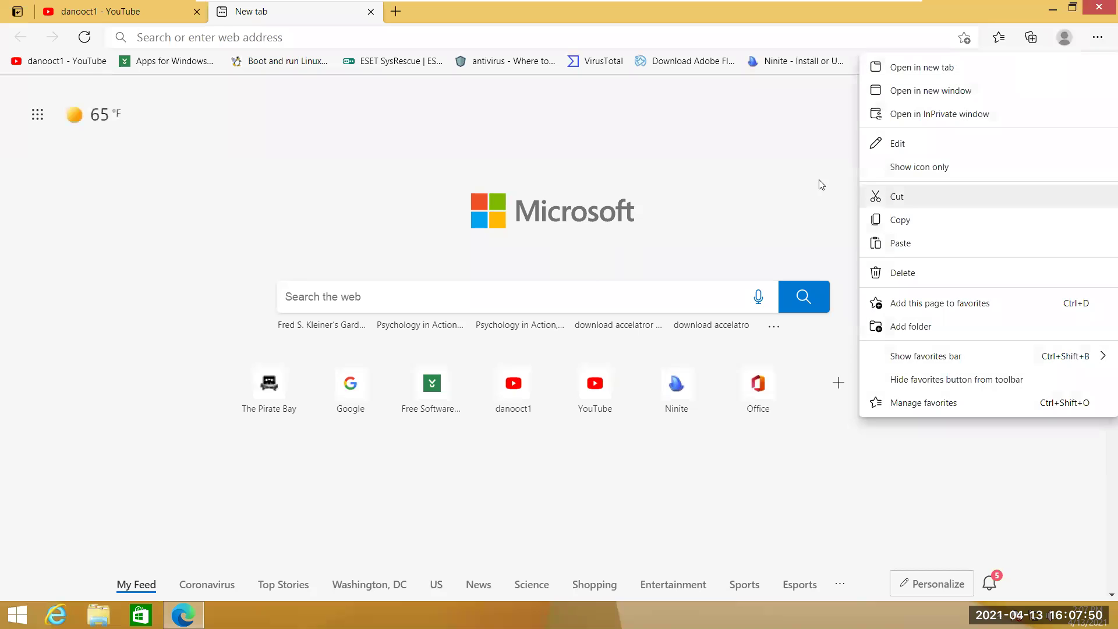
left_click(802, 177)
right_click(1097, 65)
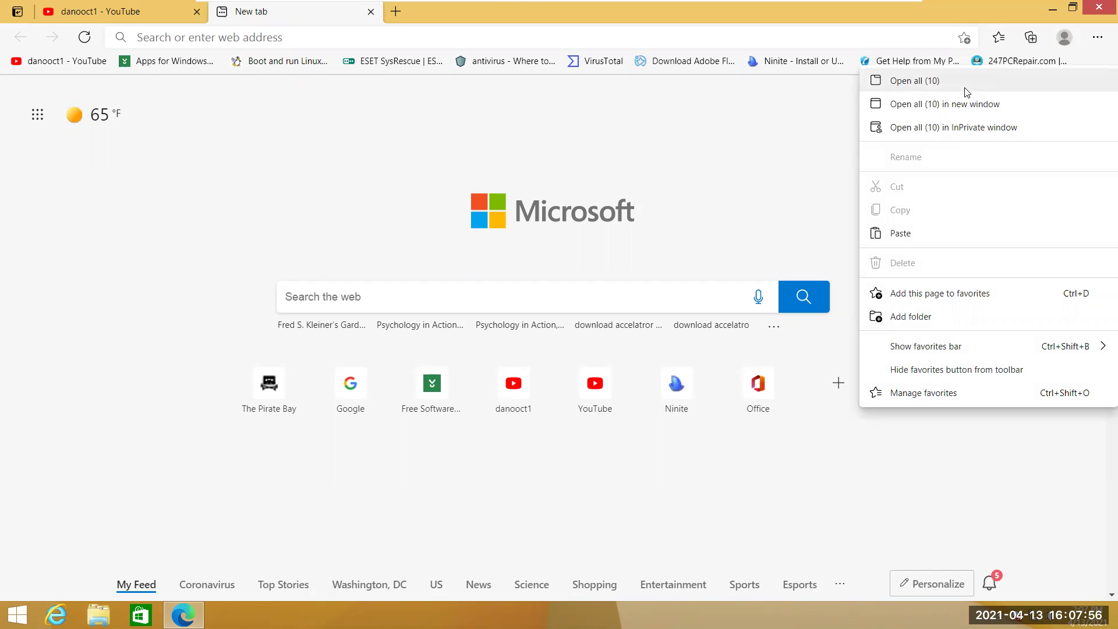
left_click(317, 107)
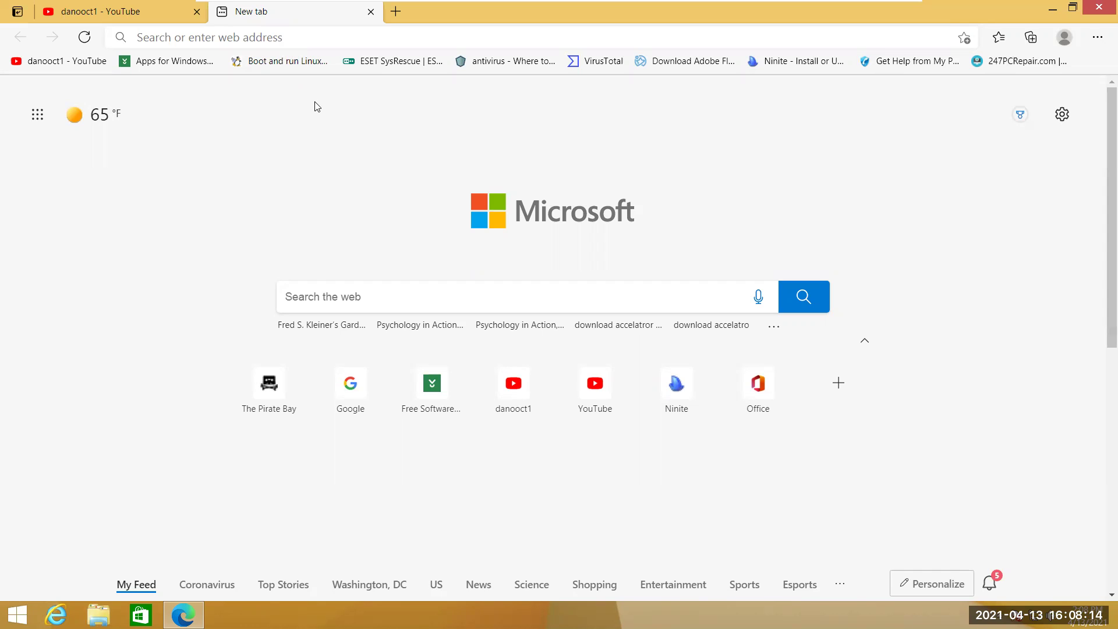
Step: Switch to File Explorer and launch the BonziBuddy432 application from the Bonzi archive in the Downloads folder
left_click(98, 615)
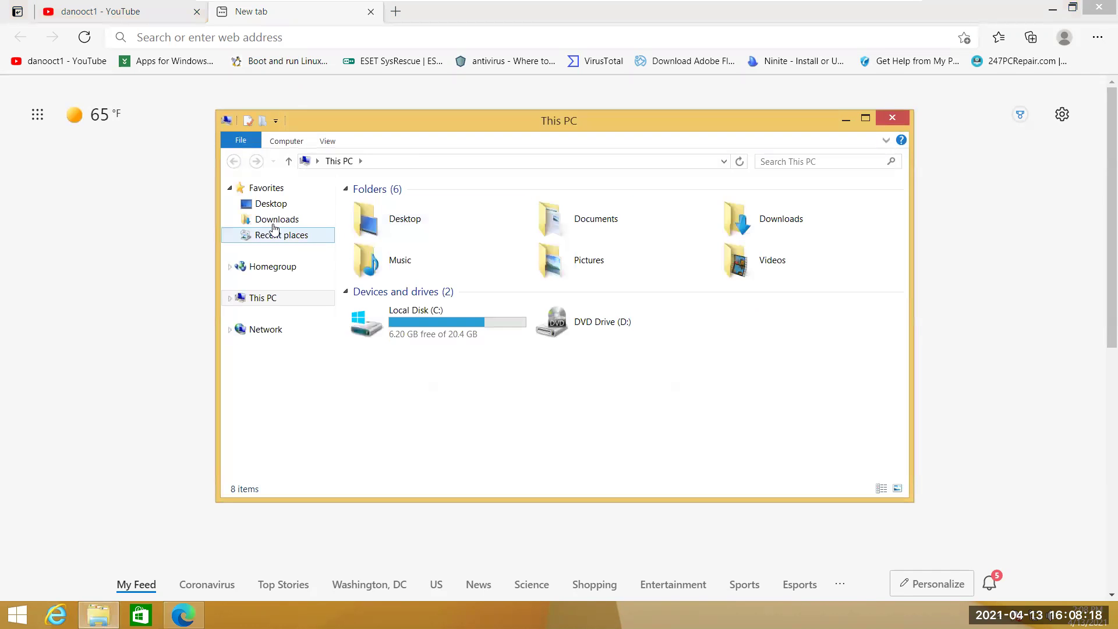
left_click(274, 219)
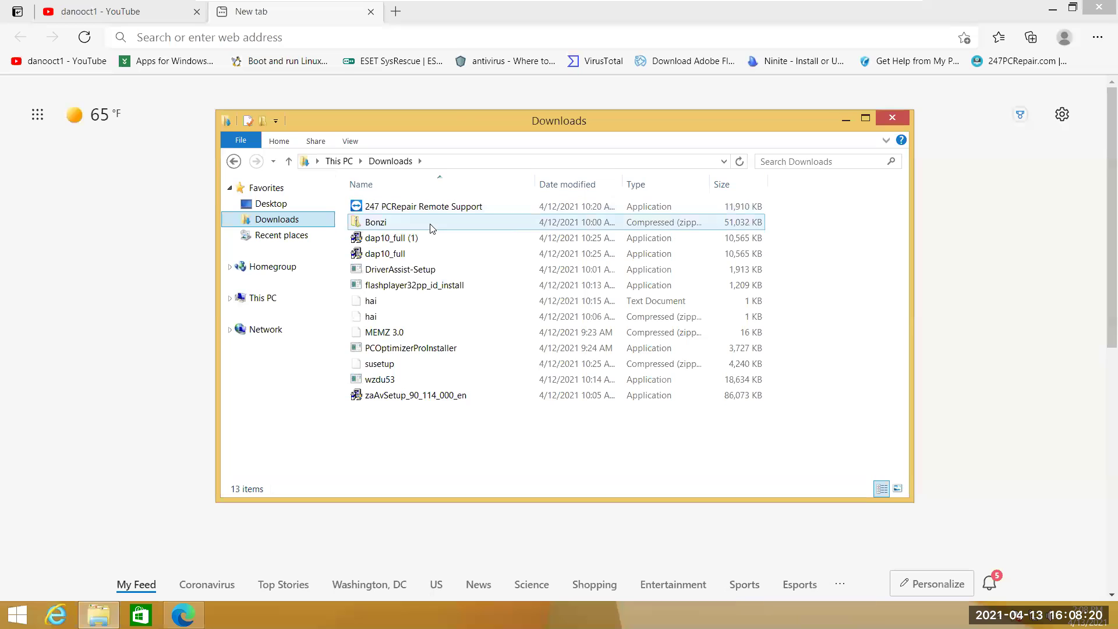
double_click(431, 223)
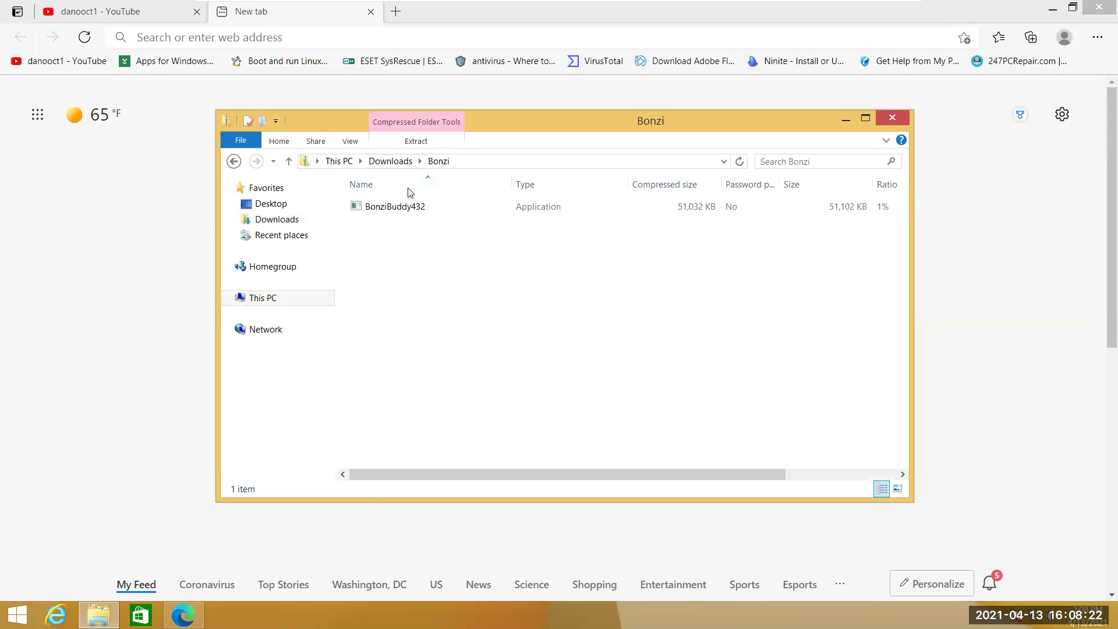
left_click(415, 208)
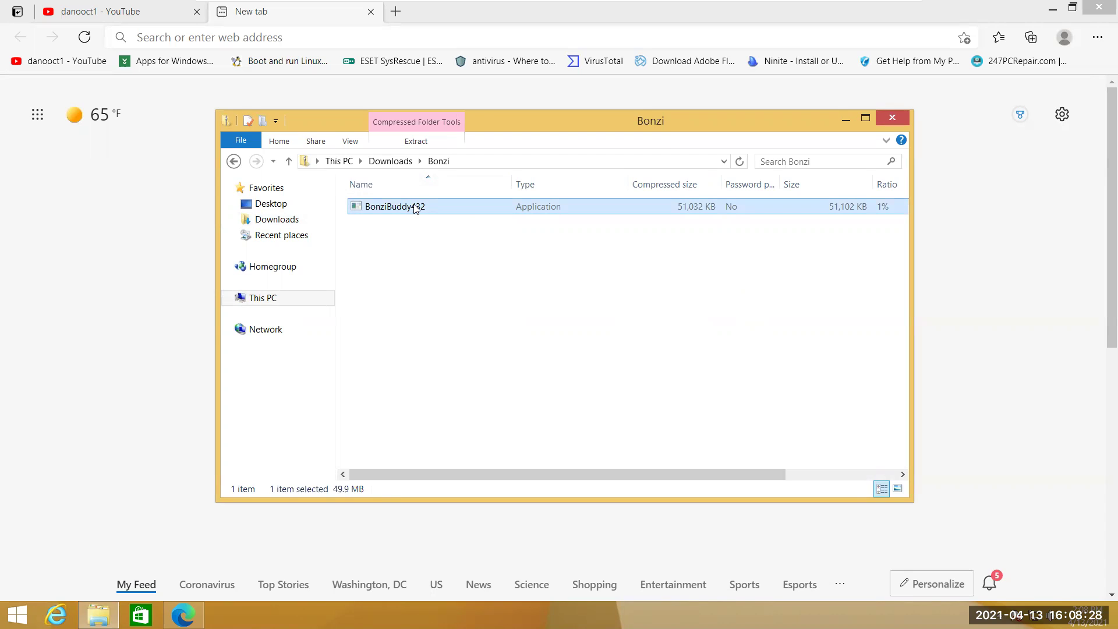
right_click(416, 207)
left_click(479, 215)
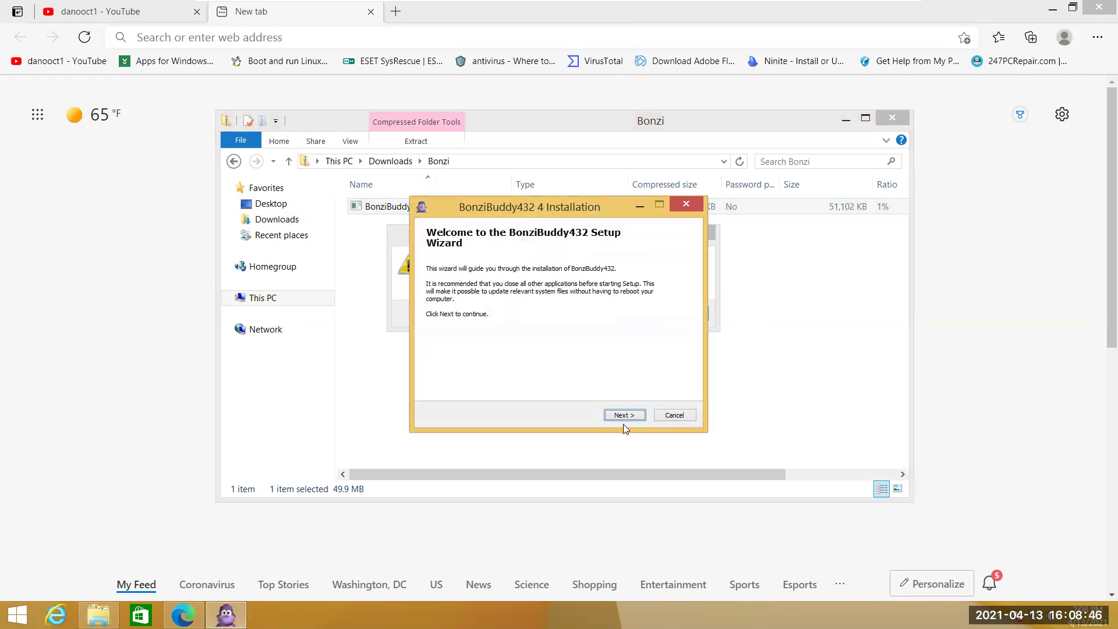
Step: Install BonziBuddy432 into C:\Program Files (x86)\BonziBuddy432 and dismiss the compressed folder error
left_click(624, 416)
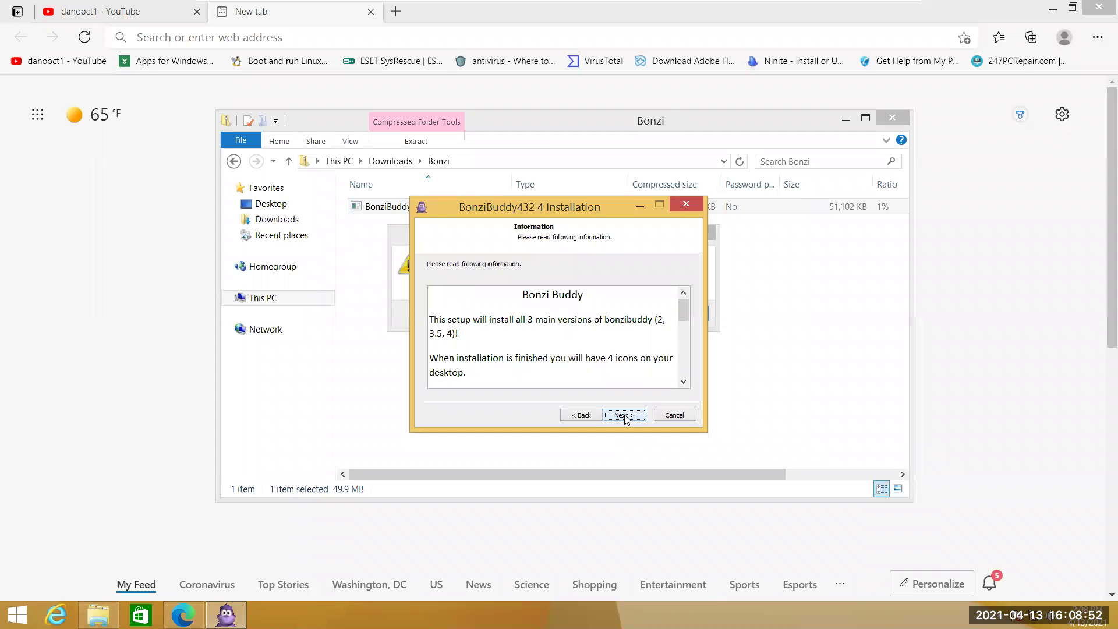
left_click(625, 415)
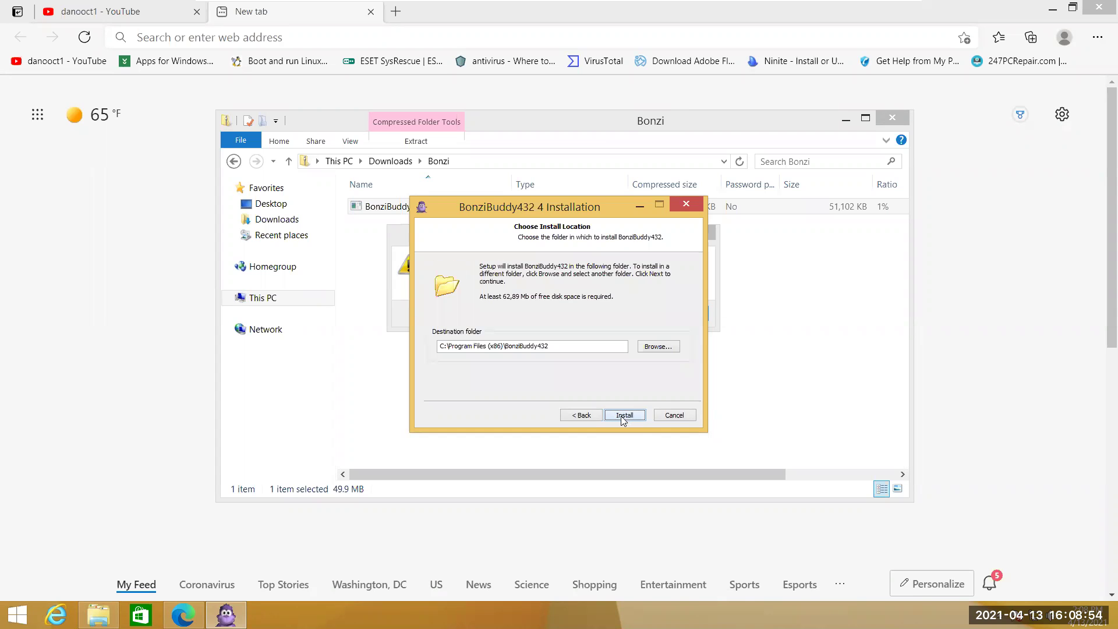
left_click(622, 416)
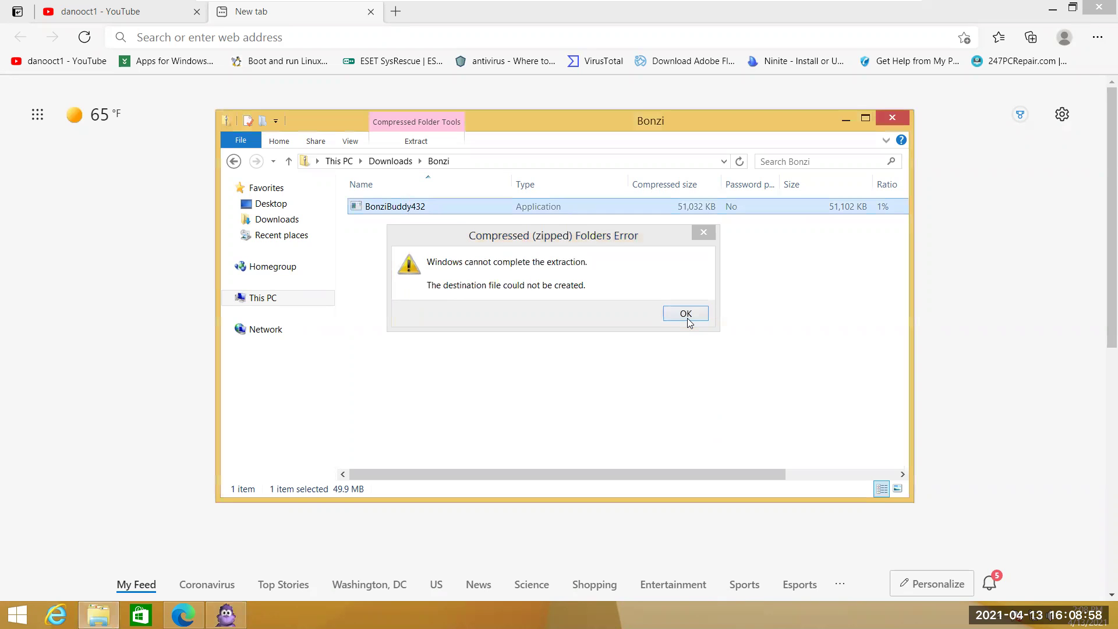
left_click(686, 314)
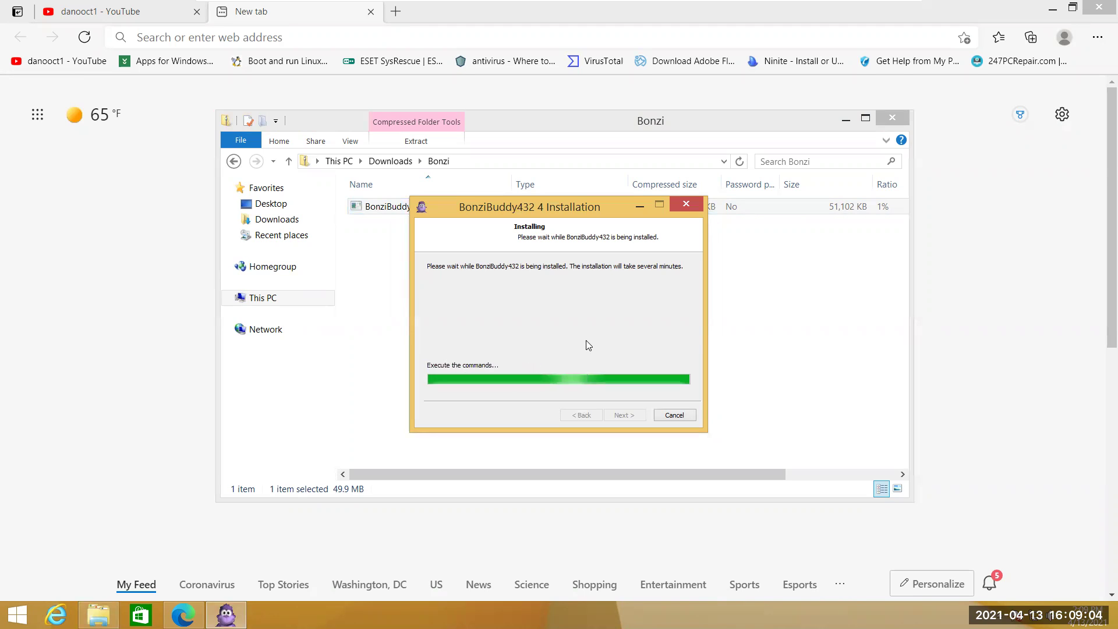
Step: Accept the Lernout & Hauspie TruVoice license agreement for the text-to-speech engine
key("Return")
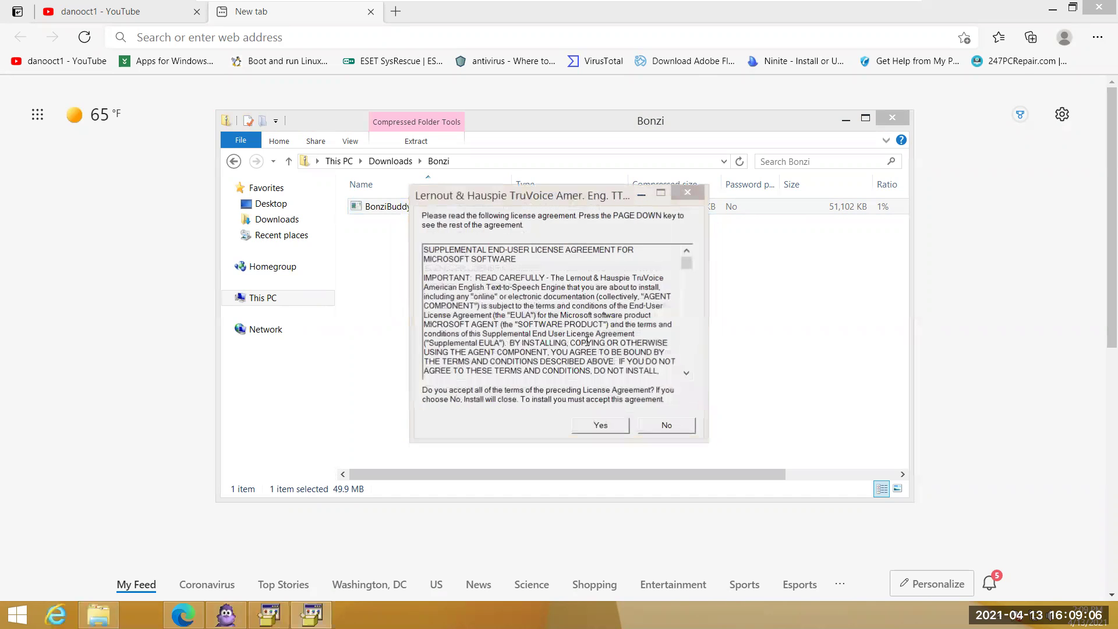
left_click(599, 424)
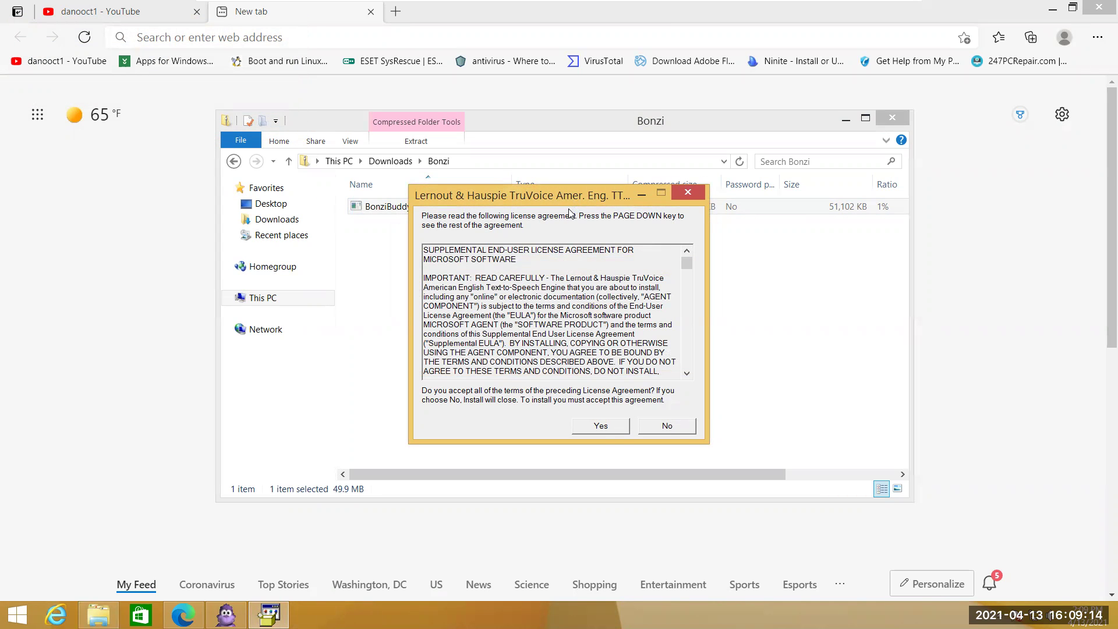
left_click(600, 426)
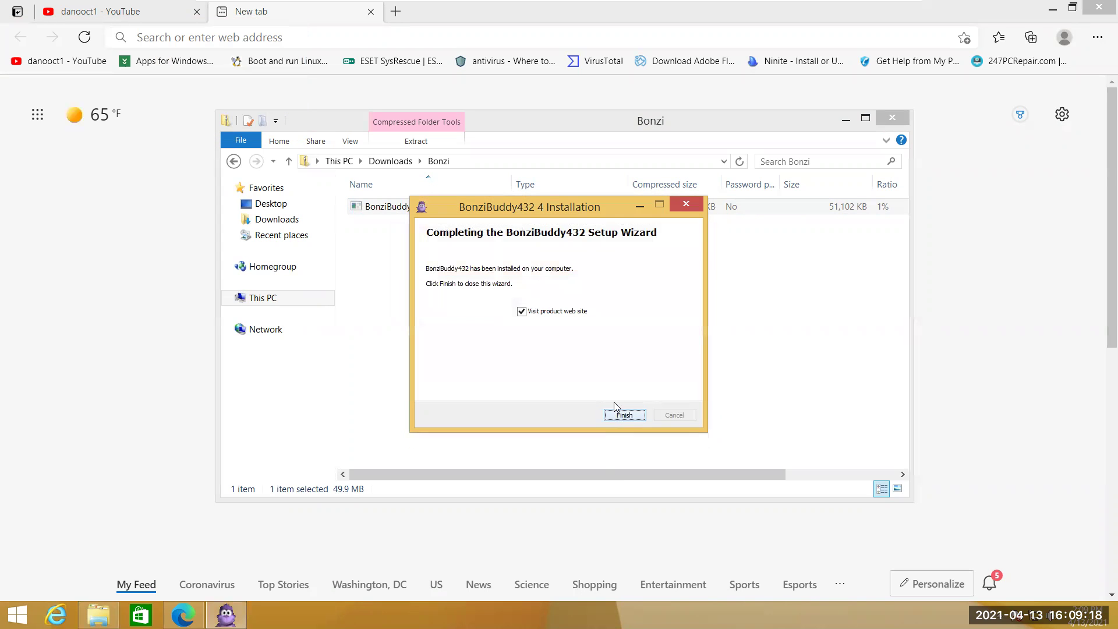
Step: Finish the BonziBuddy432 setup with the product website option enabled and close the website's browser window
left_click(623, 415)
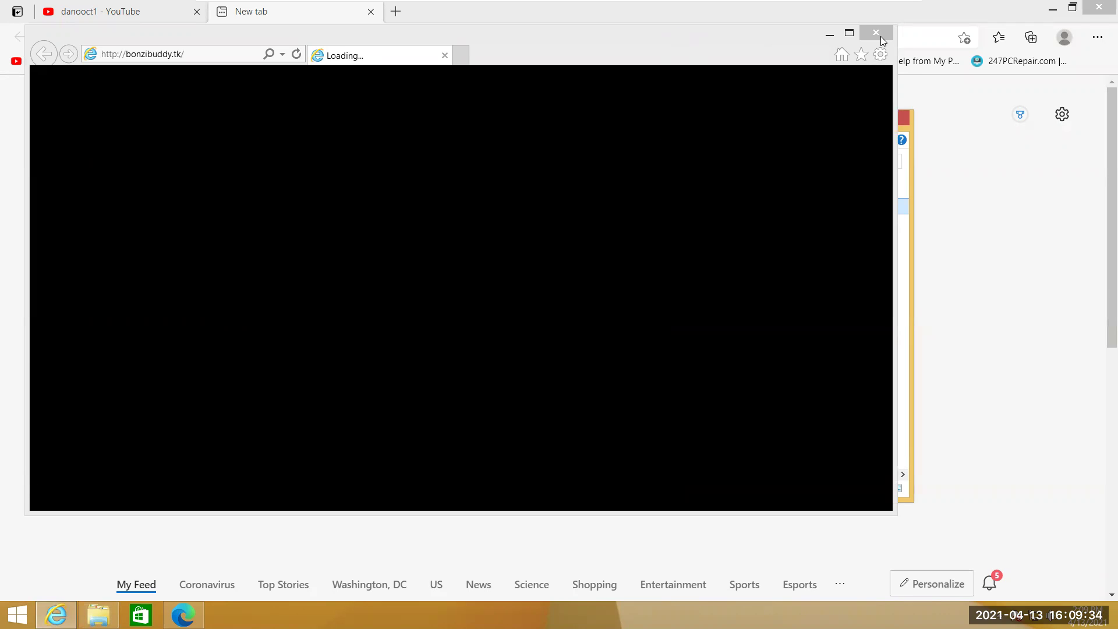
left_click(880, 36)
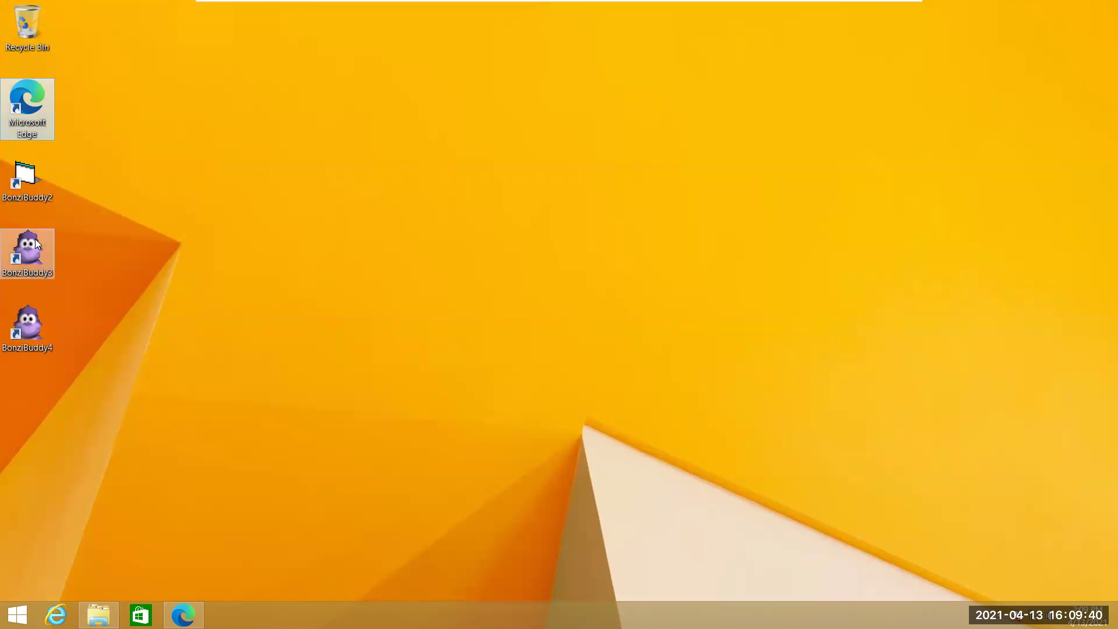
Step: Try to run the BonziBuddy3, BonziBuddy4 and BonziBuddy2 desktop shortcuts, dismissing their error dialogs
left_click(34, 245)
left_click_drag(448, 138, 448, 139)
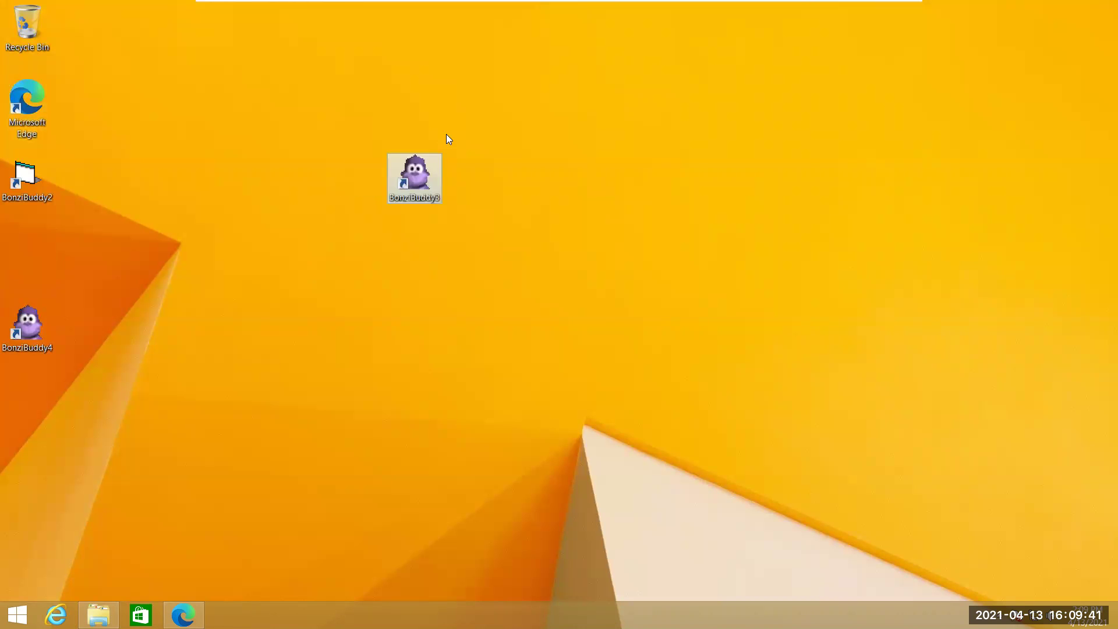
double_click(420, 185)
left_click(610, 362)
double_click(44, 315)
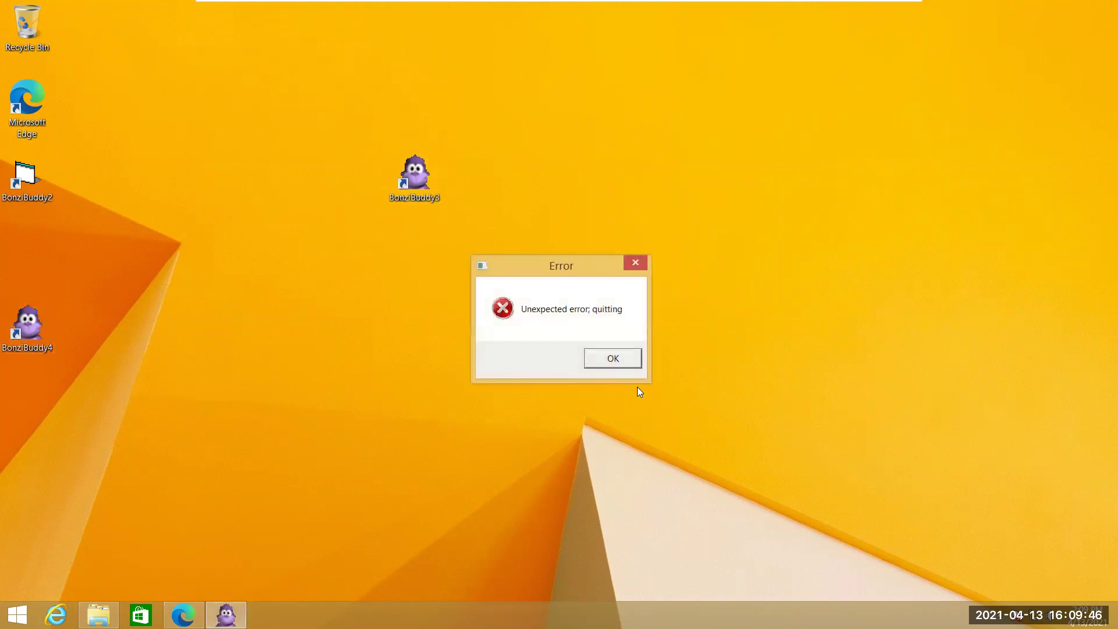
left_click(613, 362)
double_click(36, 170)
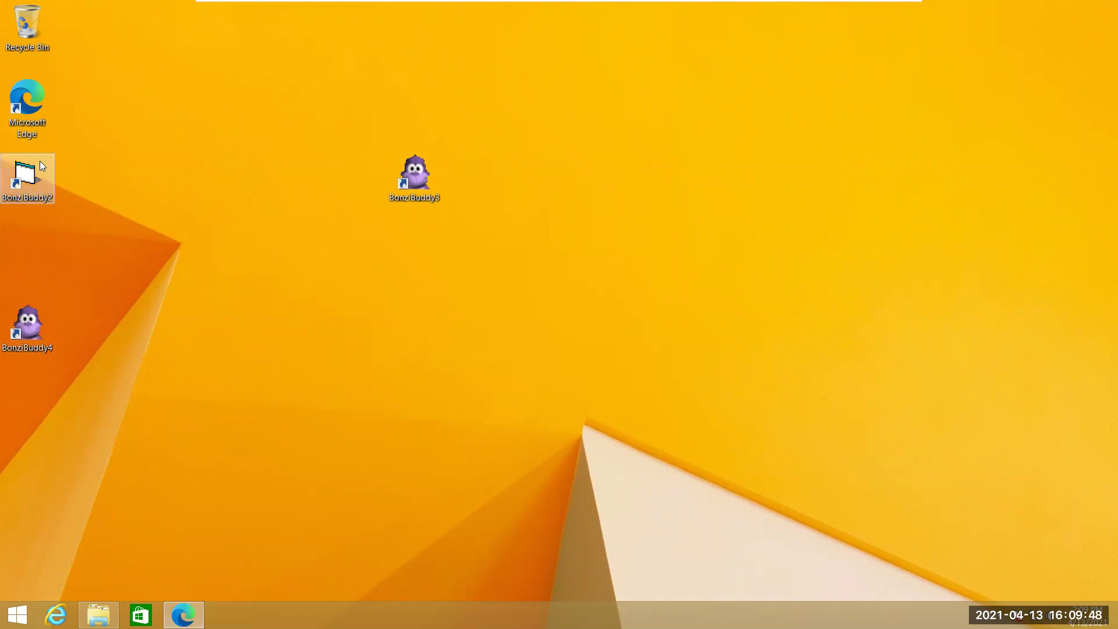
left_click(603, 358)
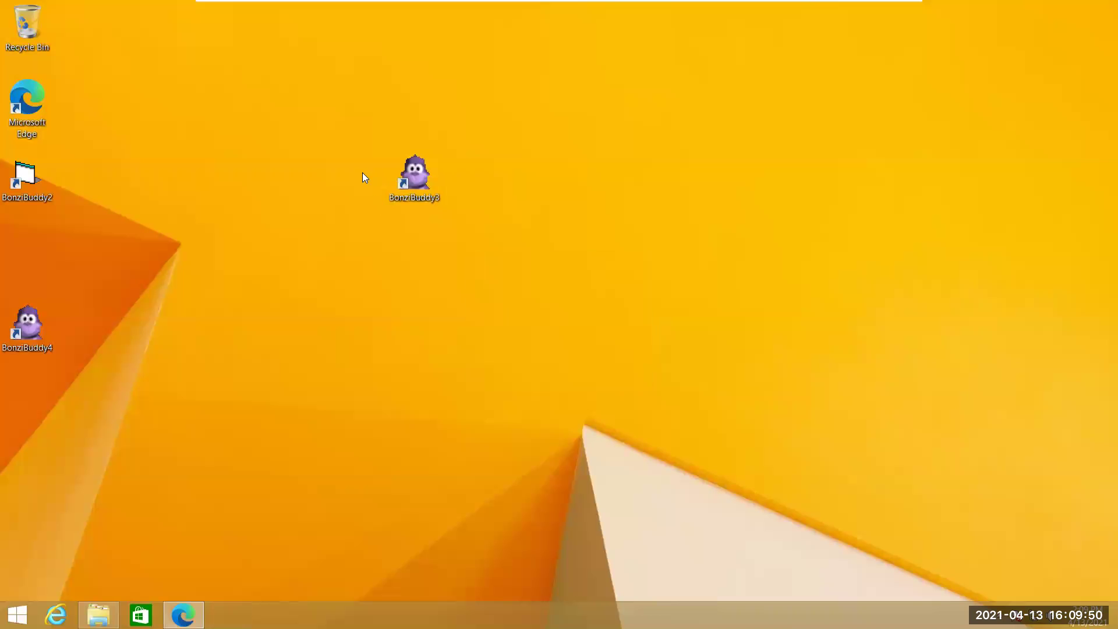
left_click_drag(424, 168, 79, 242)
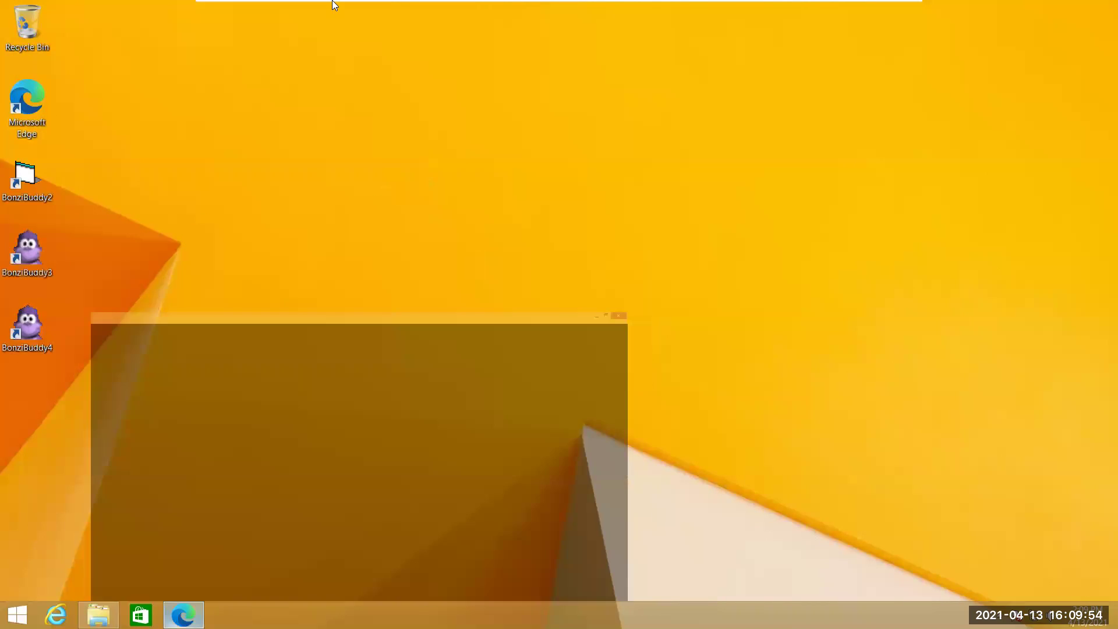
Step: Search the web for "bonzi buddy" in Microsoft Edge, view the Shopping results, and close the search tab
type("b")
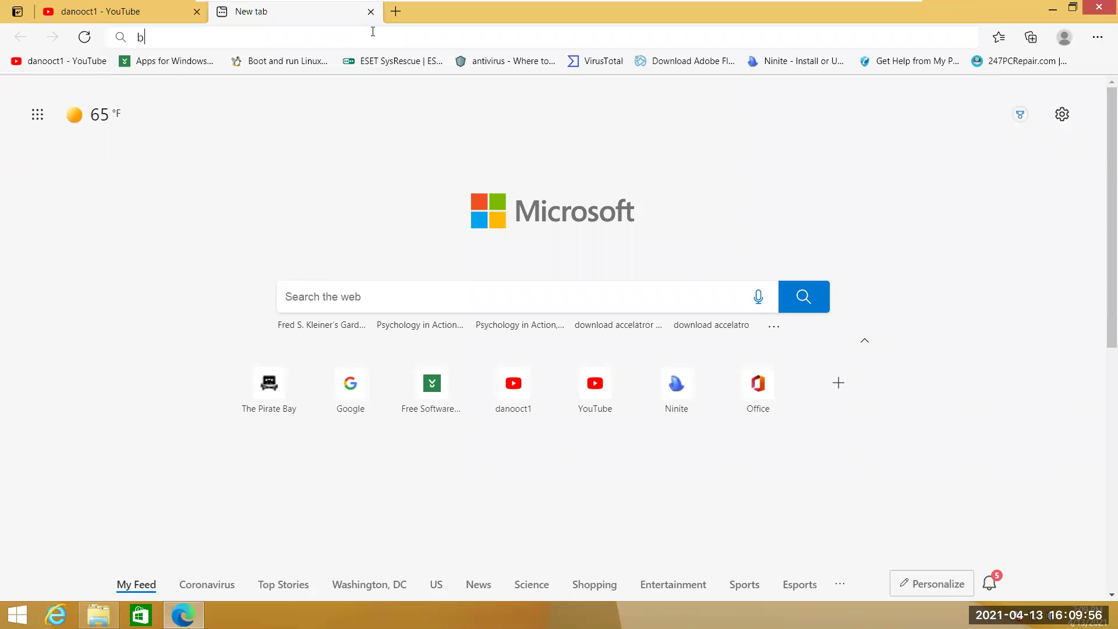
type("onzi buddy")
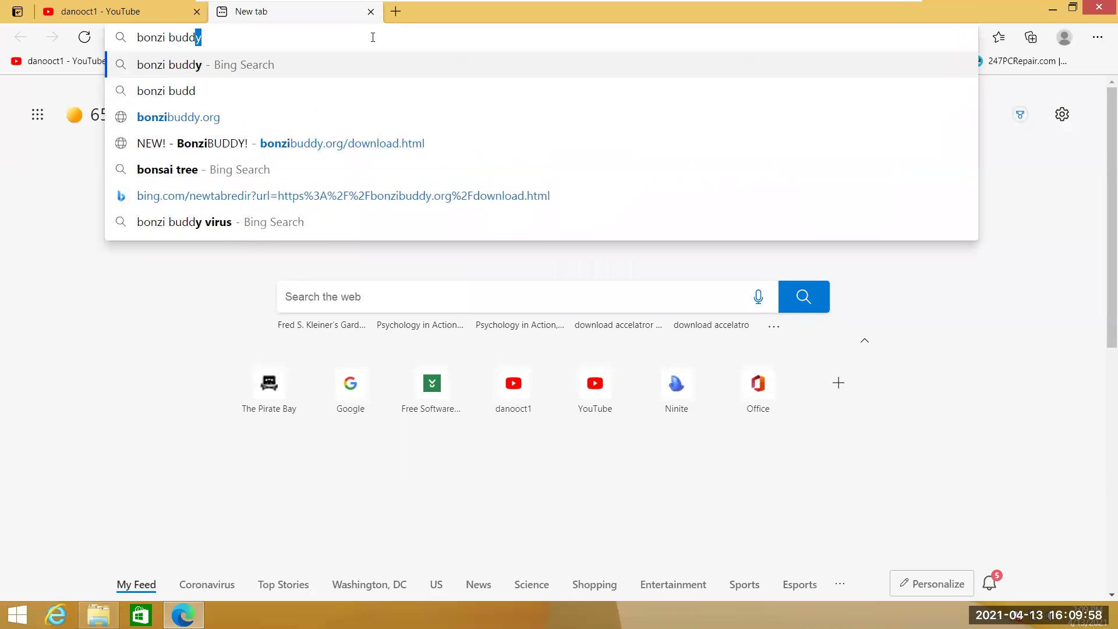
key("Return")
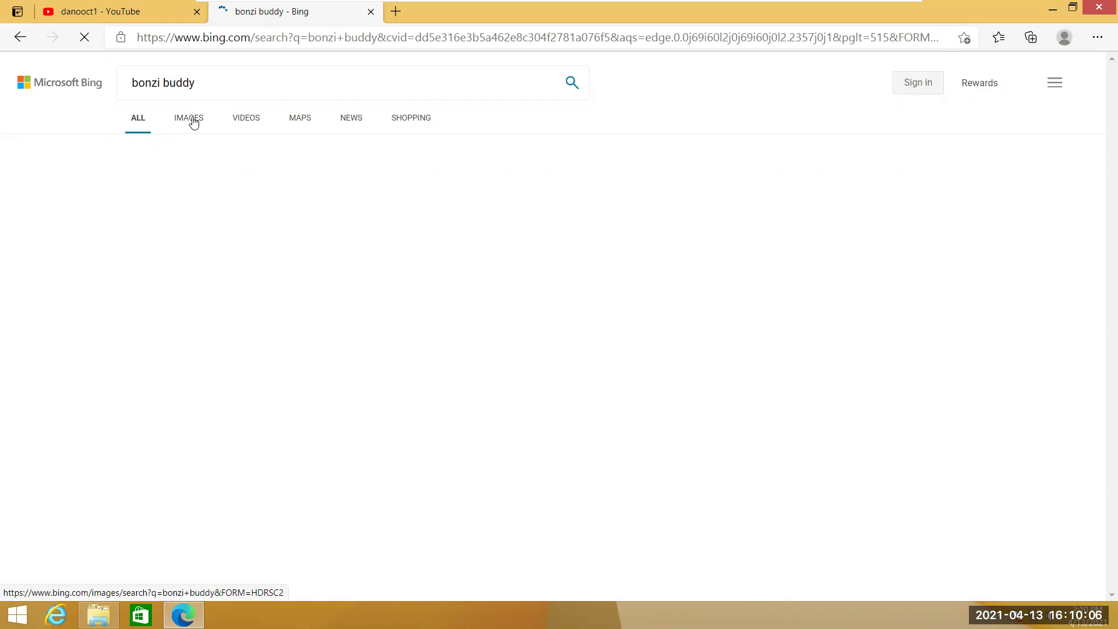
left_click(194, 120)
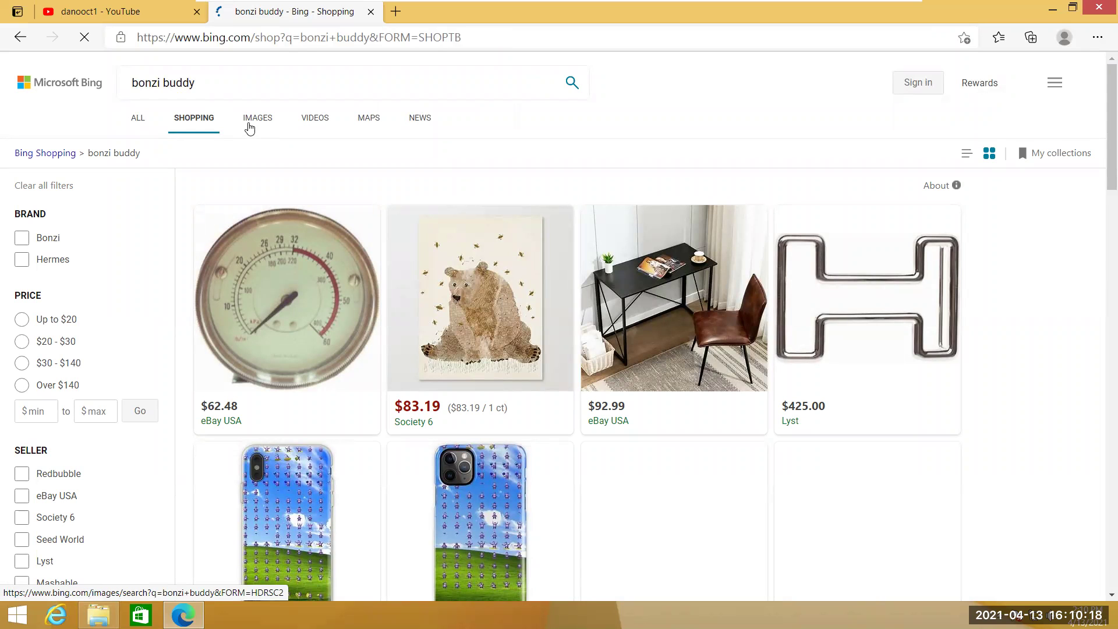
left_click(371, 12)
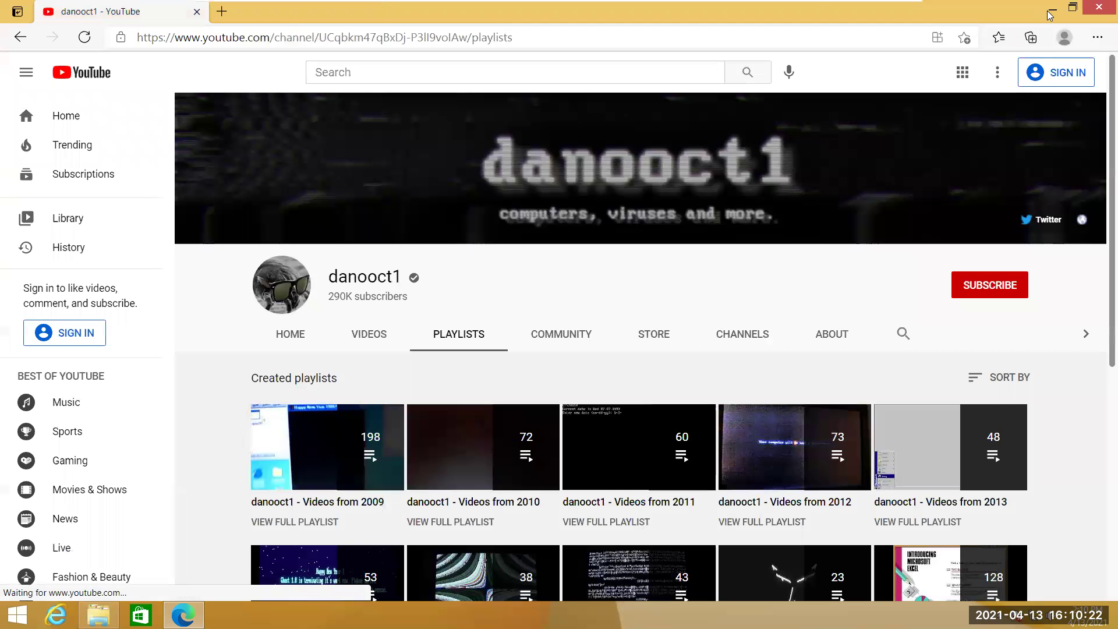
left_click(1051, 10)
Step: Go up to the Downloads folder in File Explorer and launch the dap10_full (1) installer, moving its window aside
left_click(99, 615)
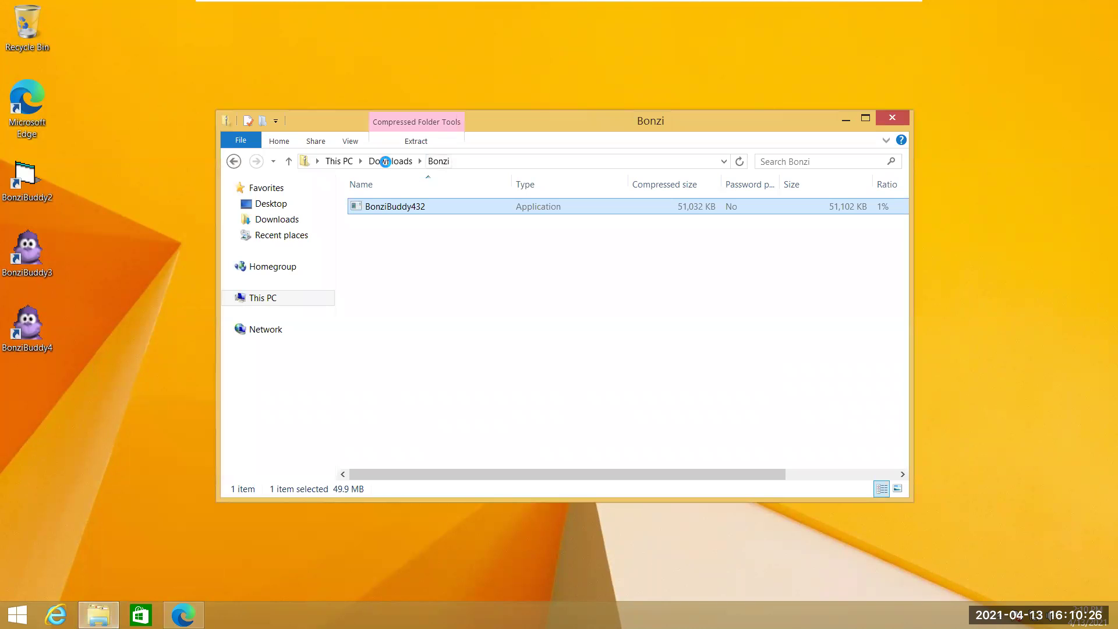
left_click(415, 161)
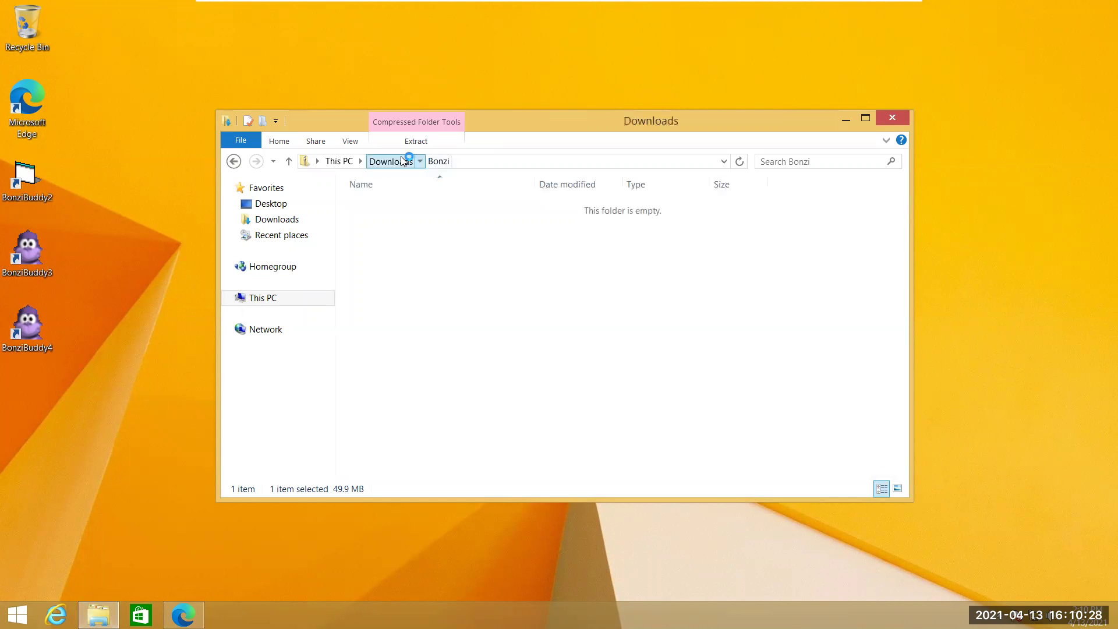
right_click(42, 169)
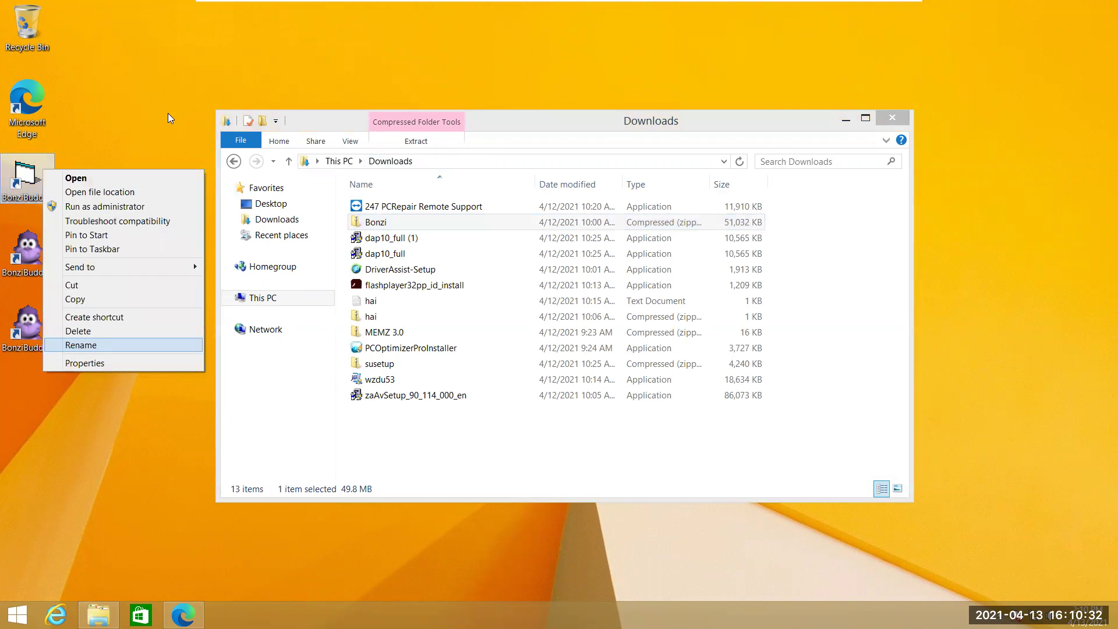
left_click(453, 241)
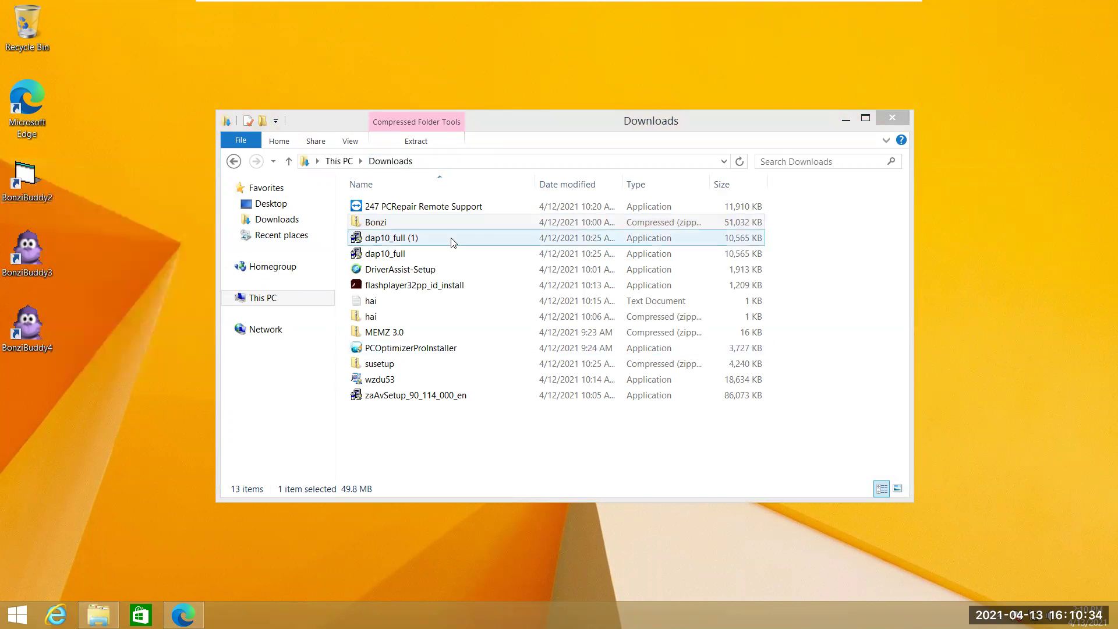
left_click(453, 240)
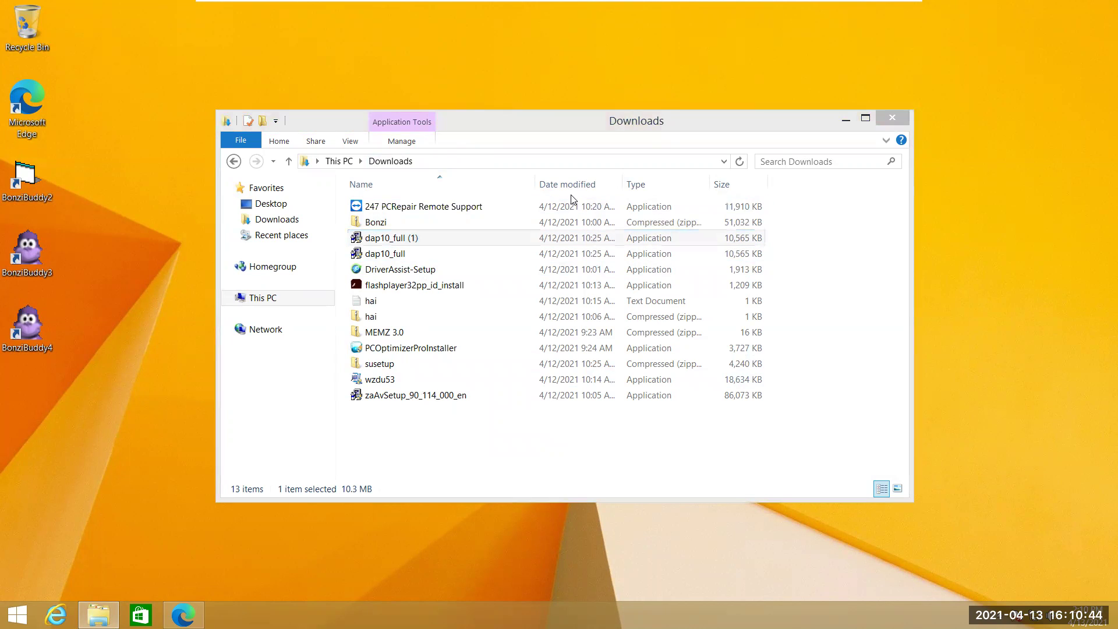
left_click(552, 206)
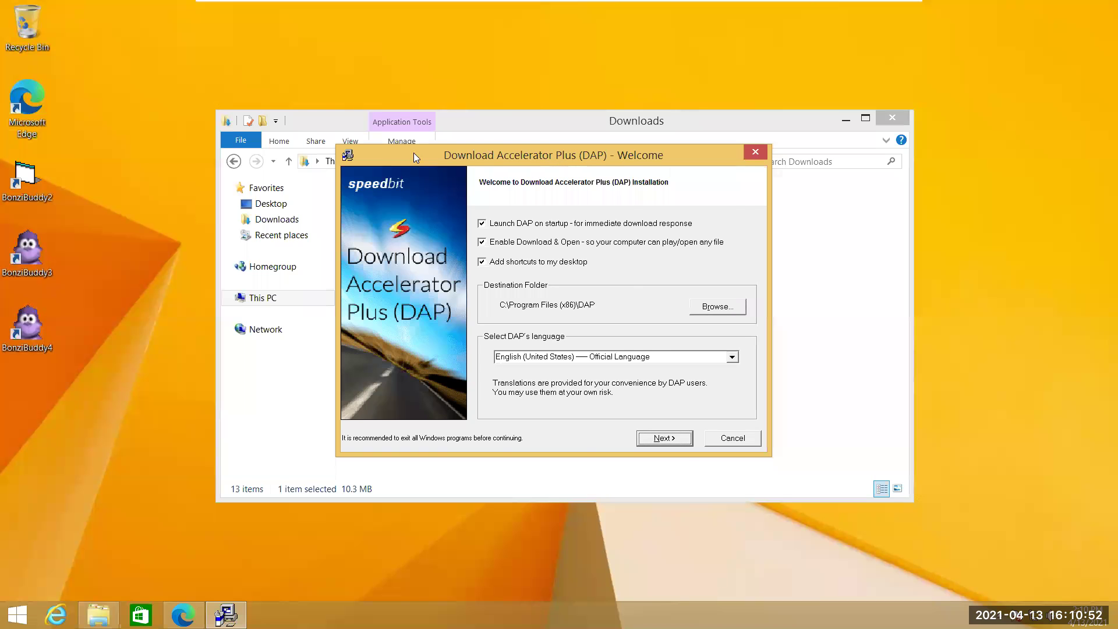
left_click_drag(414, 152, 273, 152)
Step: Switch to Microsoft Edge, replace the danooct1 tab with the bookmarked Apps for Windows page, and skim its listings
key("alt+Tab")
left_click(189, 617)
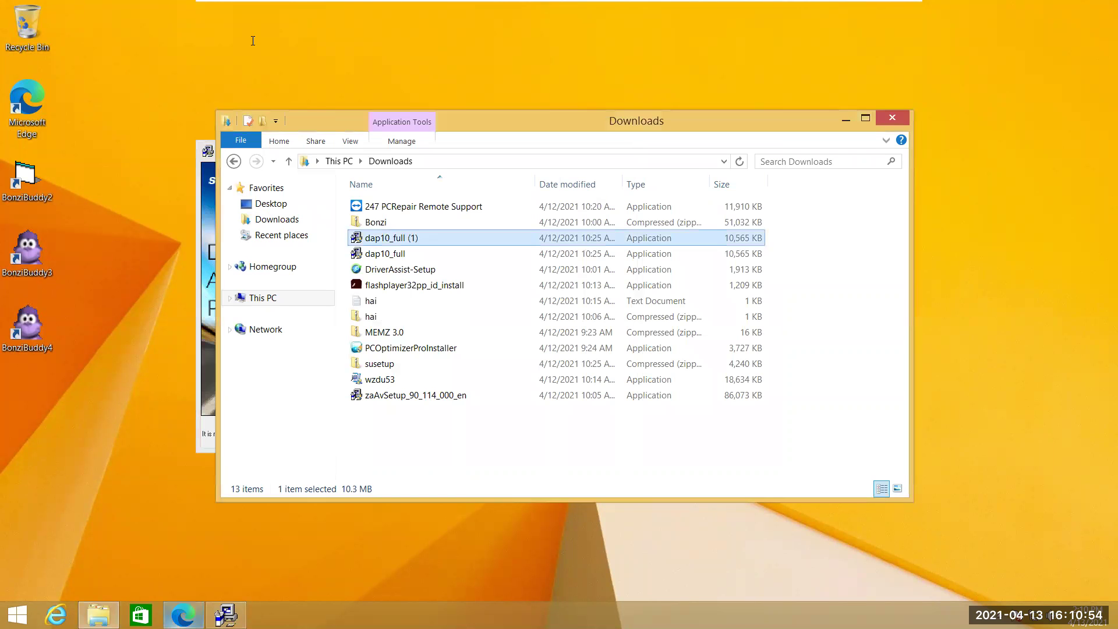
left_click(220, 16)
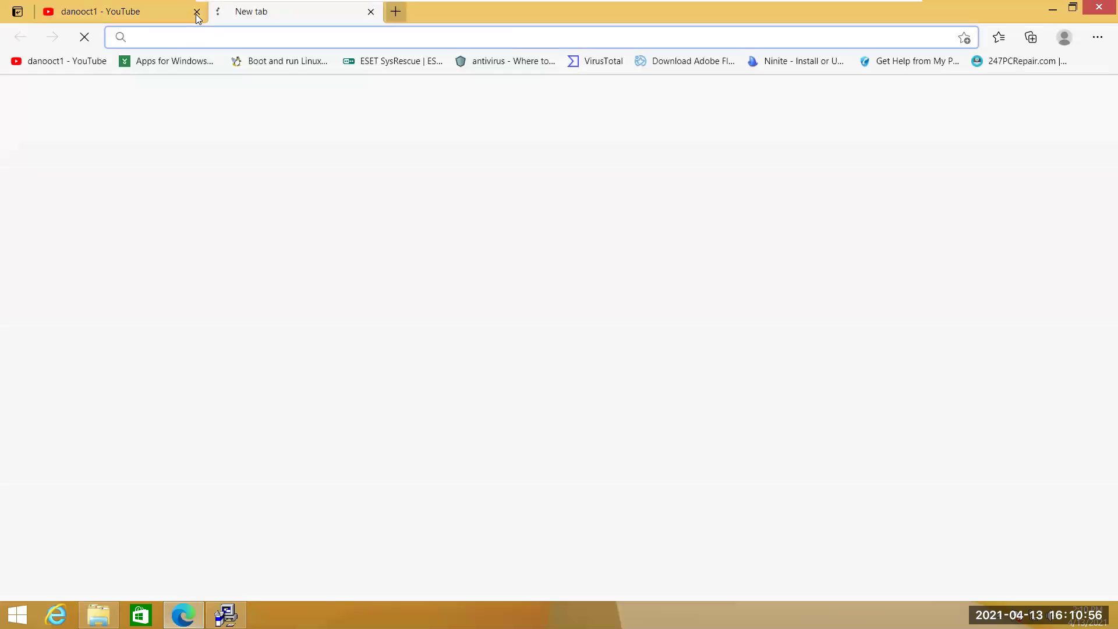
left_click(171, 63)
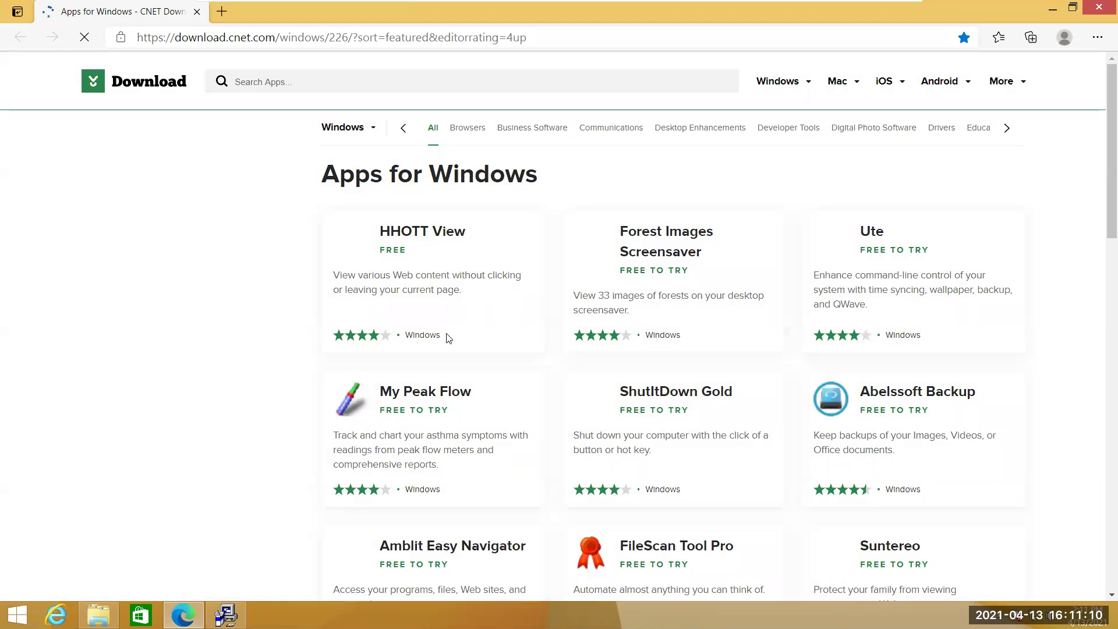
scroll(448, 337, "down", 10)
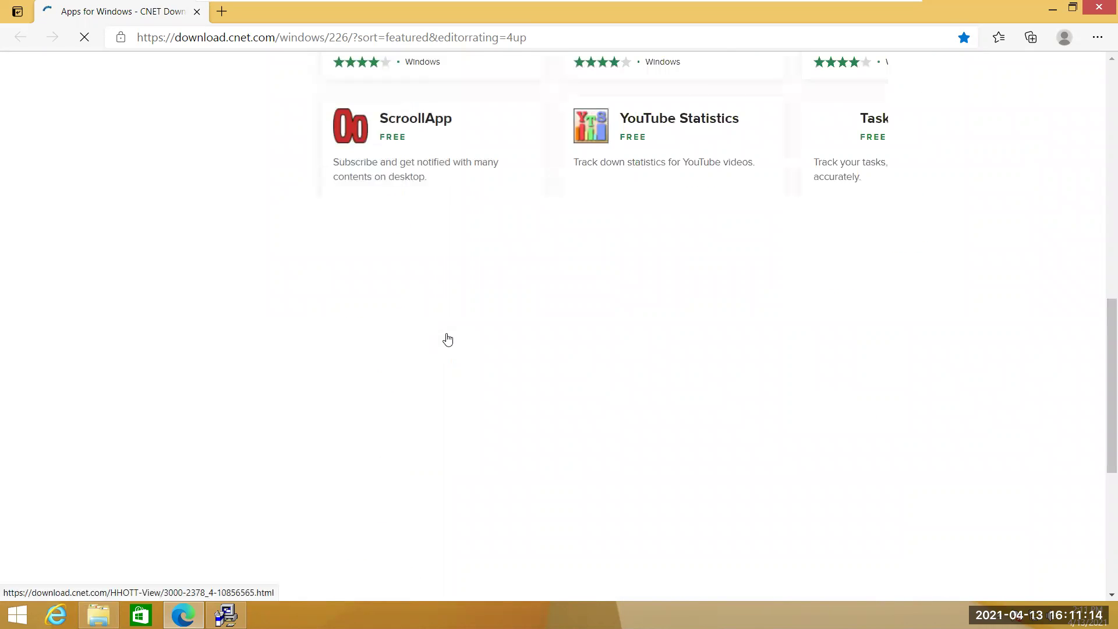
scroll(446, 339, "up", 10)
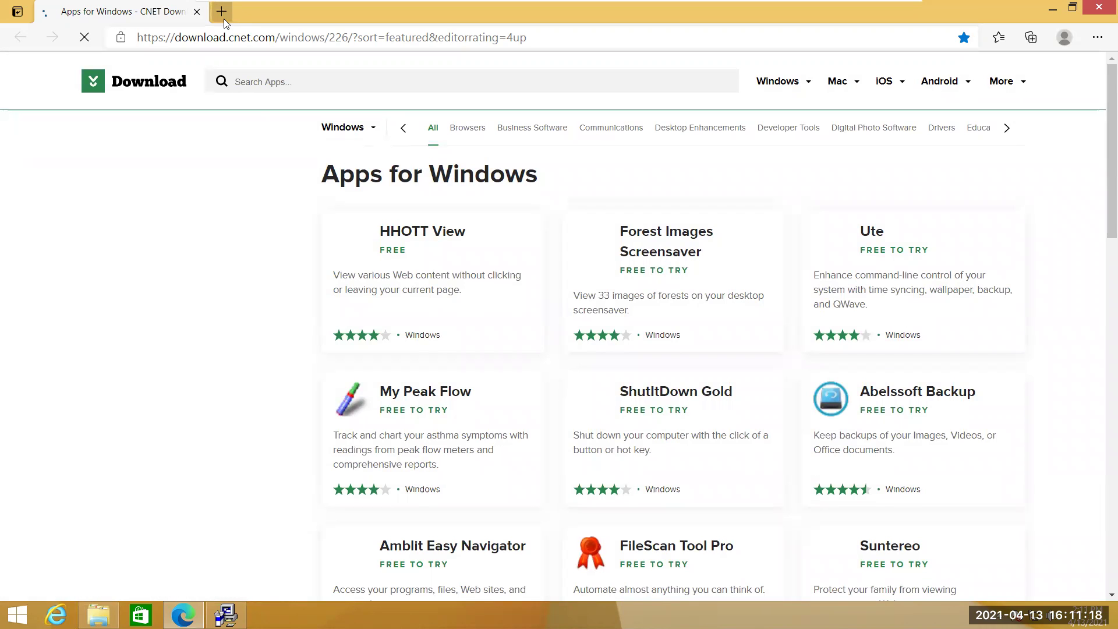
Step: Open the bookmarked My Phone Support help page in a new tab and look over its support plans
left_click(221, 12)
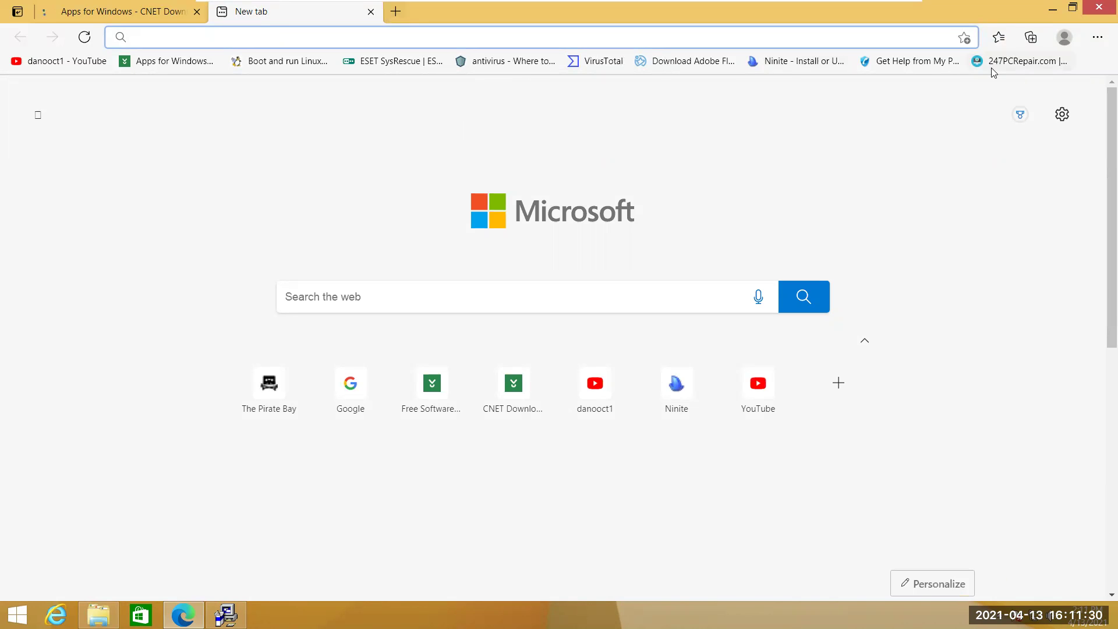
middle_click(942, 64)
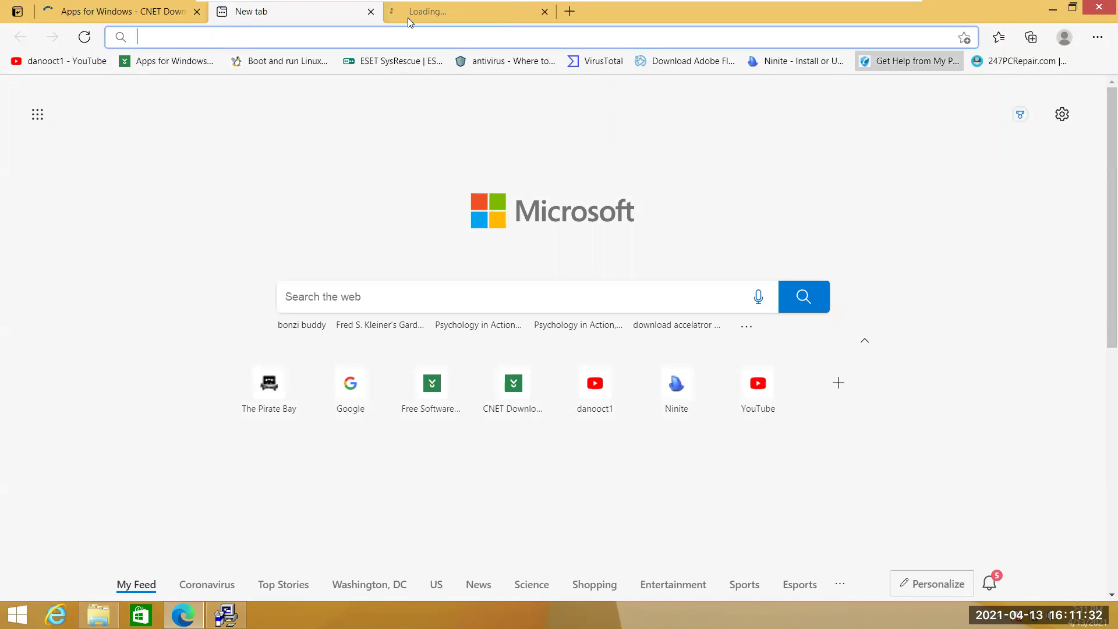
left_click(543, 12)
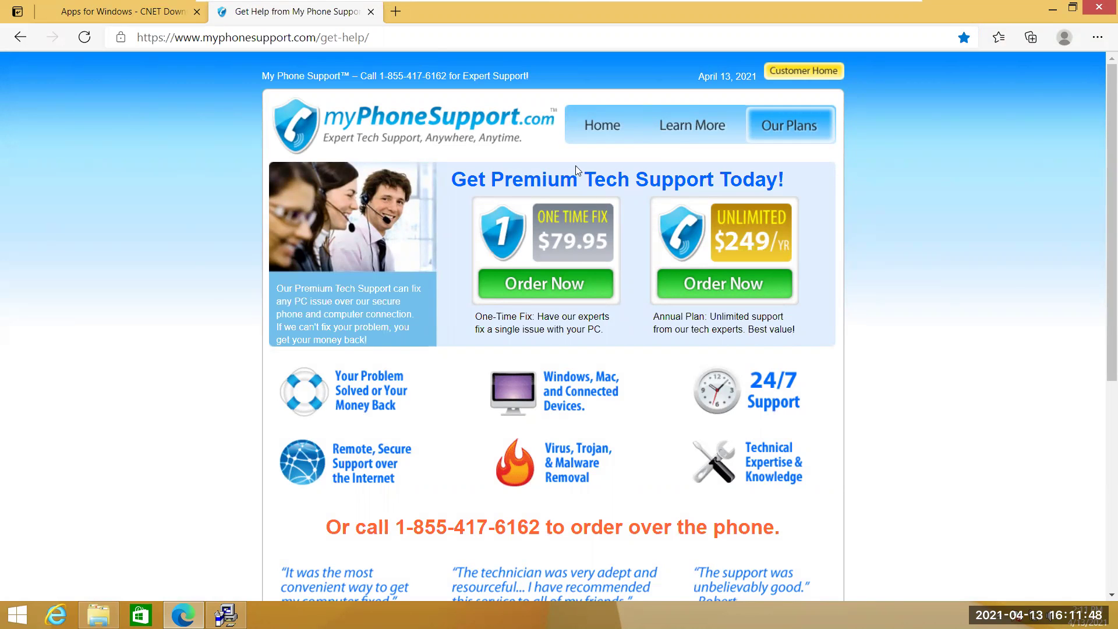
scroll(503, 489, "down", 1)
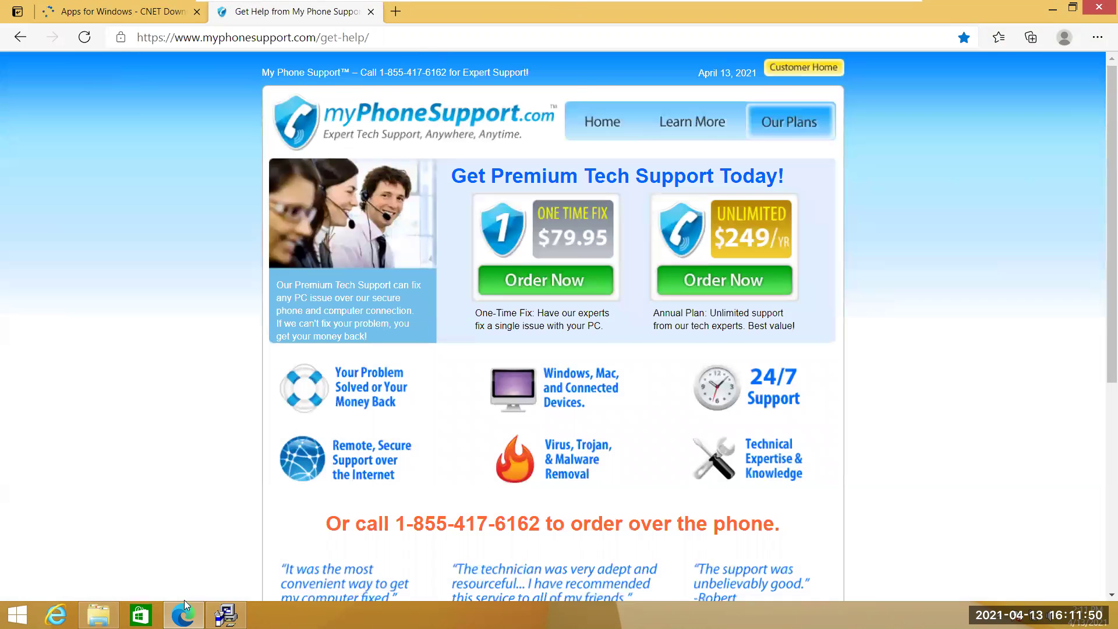
scroll(504, 494, "down", 5)
scroll(326, 278, "up", 5)
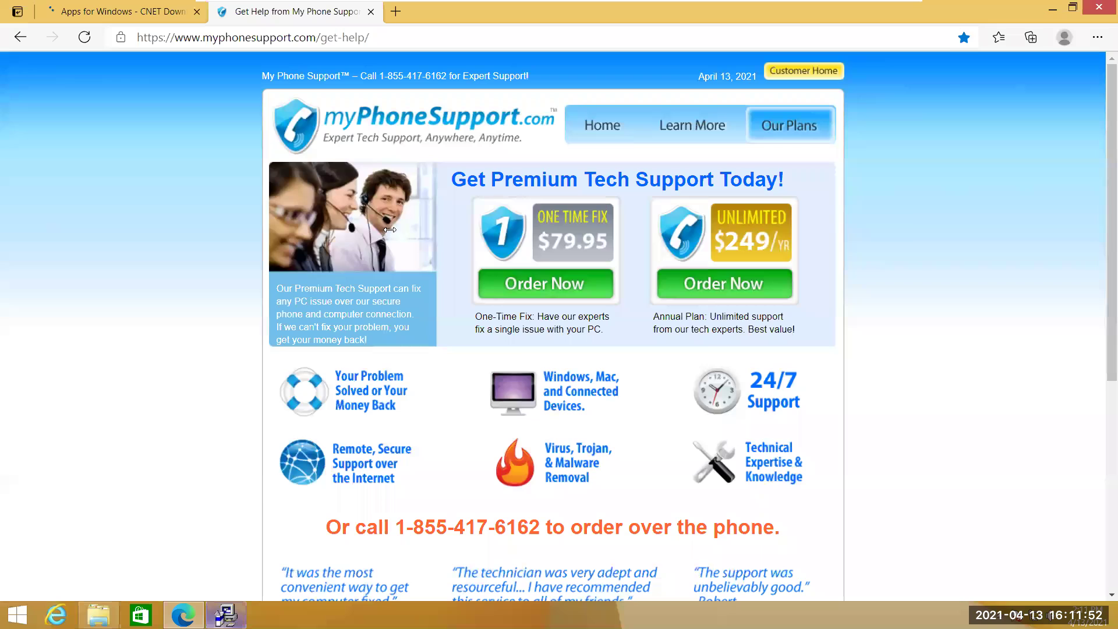
Step: Switch to the Downloads folder, select the 247 PCRepair Remote Support application, and close the folder window
key("alt+Tab")
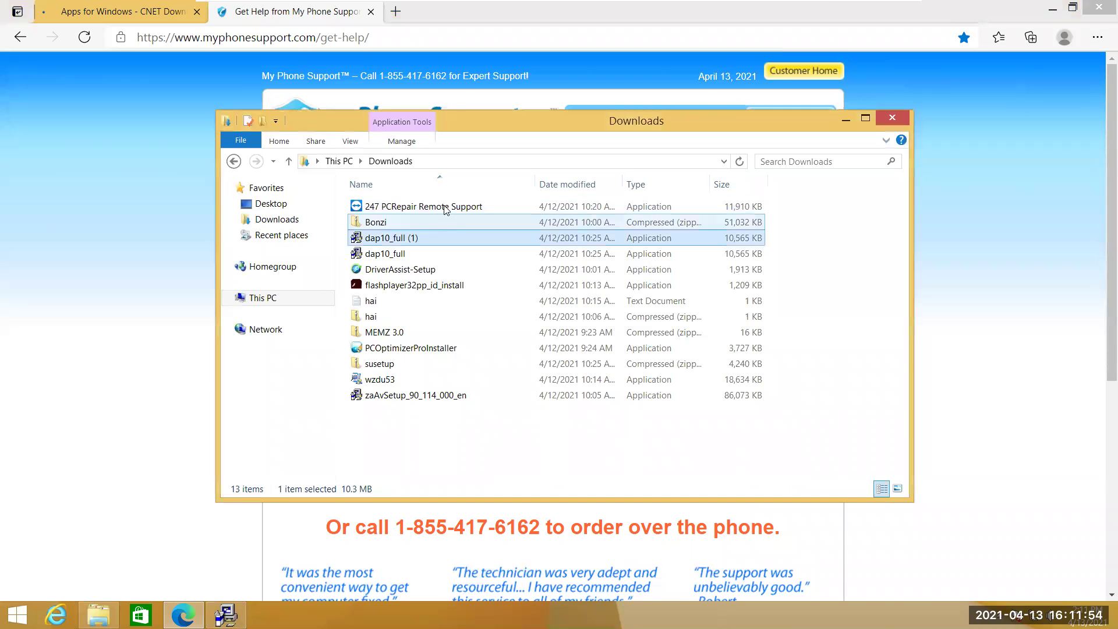
left_click(457, 210)
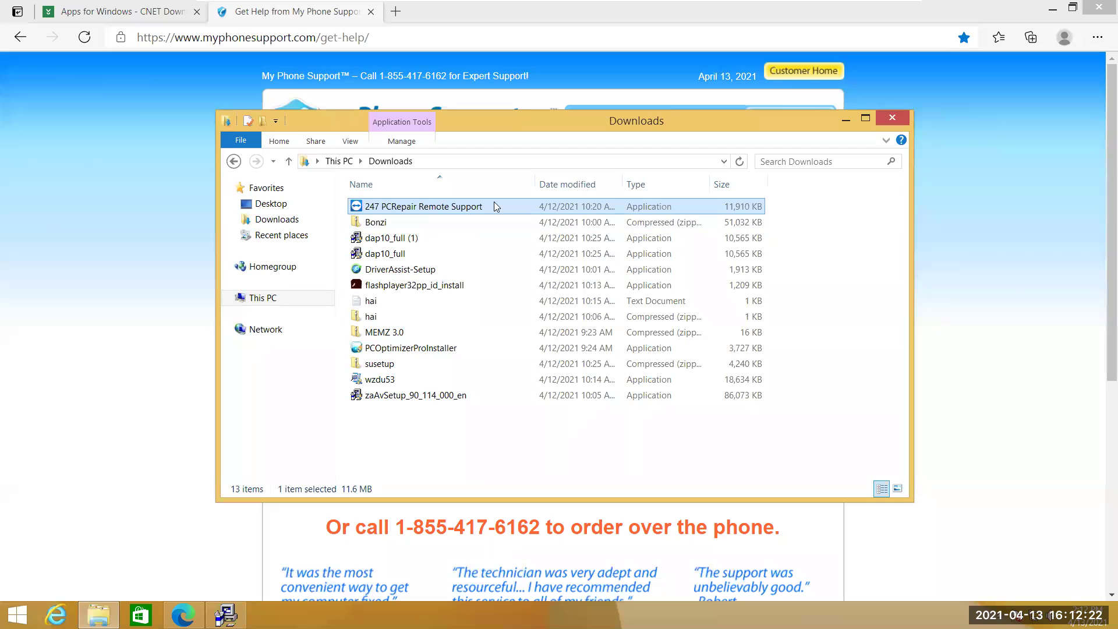
mouse_move(434, 206)
left_click(892, 118)
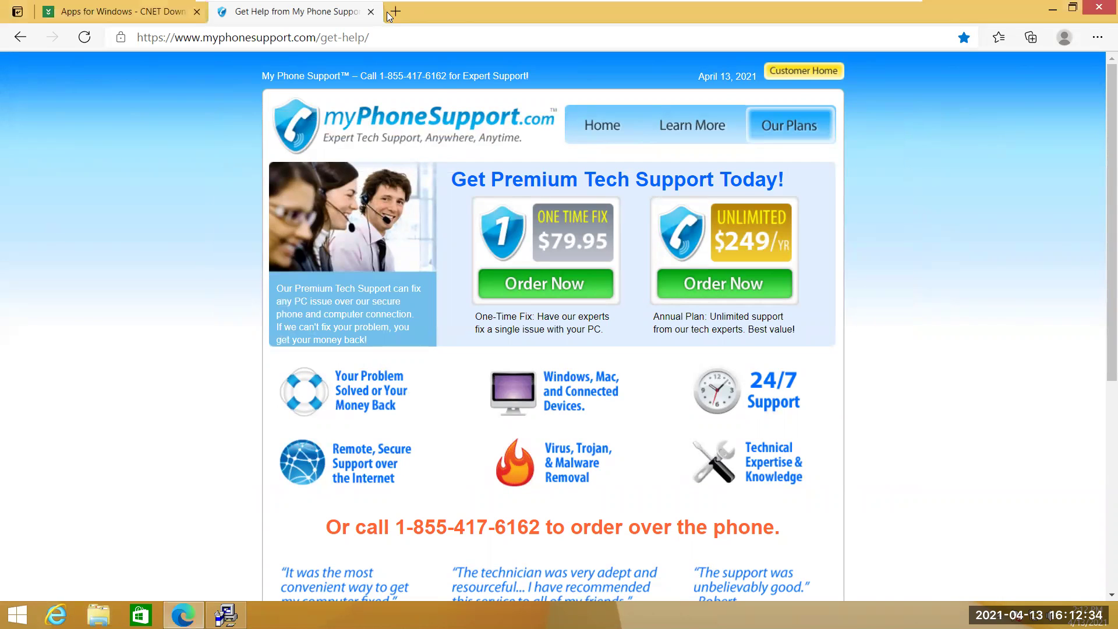
Step: Replace the My Phone Support tab with the bookmarked 247PCRepair.com site and examine the services it offers
left_click(392, 12)
left_click(371, 12)
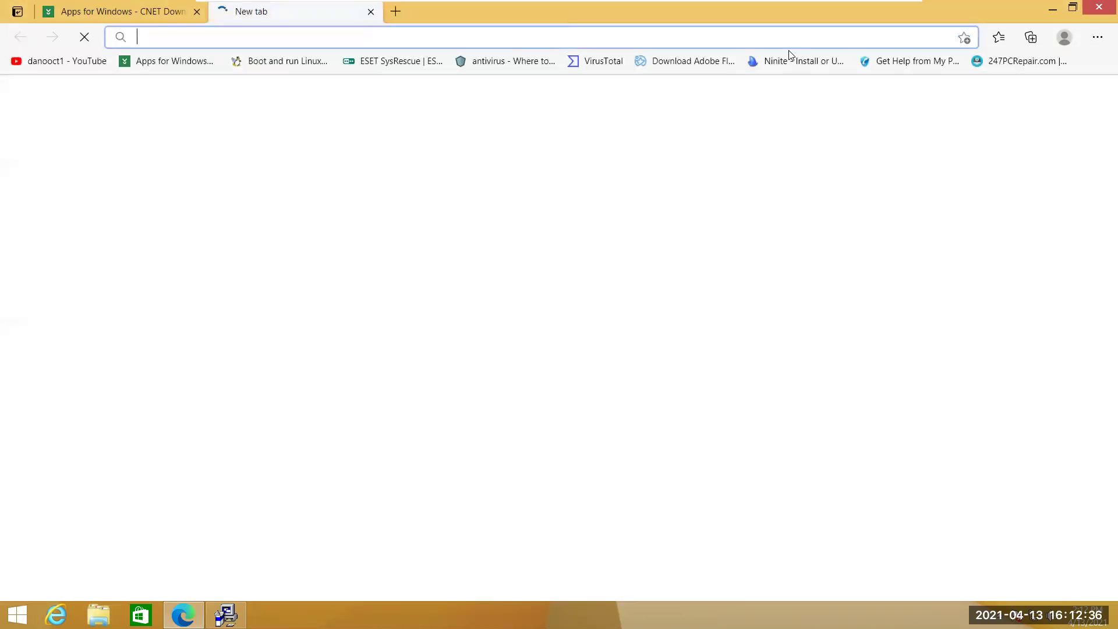
left_click(1045, 60)
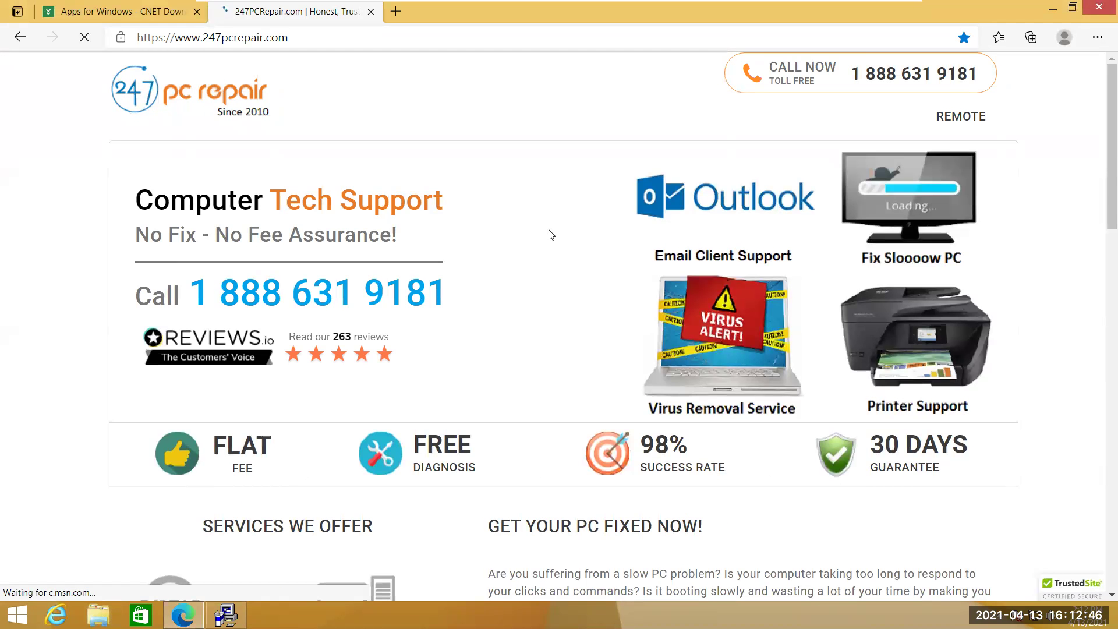
scroll(551, 234, "down", 1)
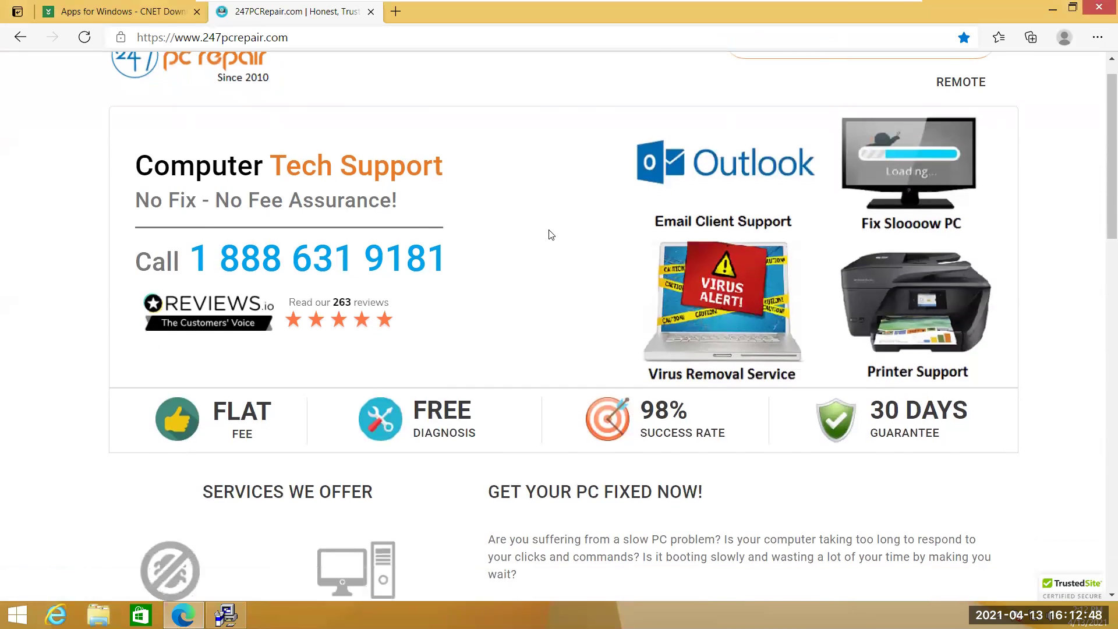
scroll(550, 234, "down", 5)
scroll(551, 234, "up", 7)
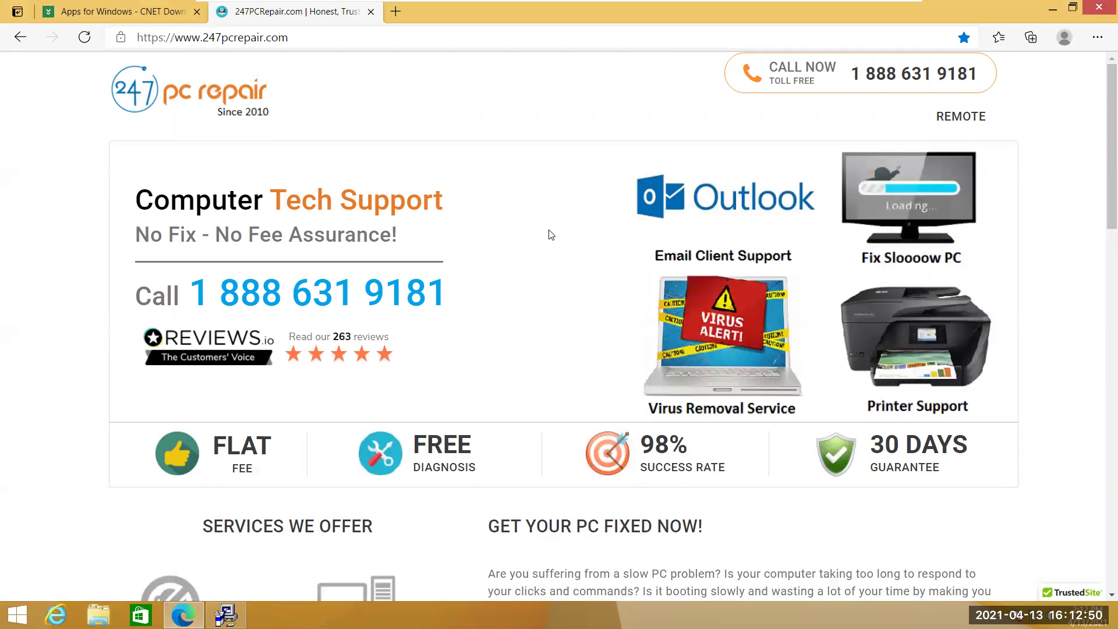
scroll(551, 234, "down", 3)
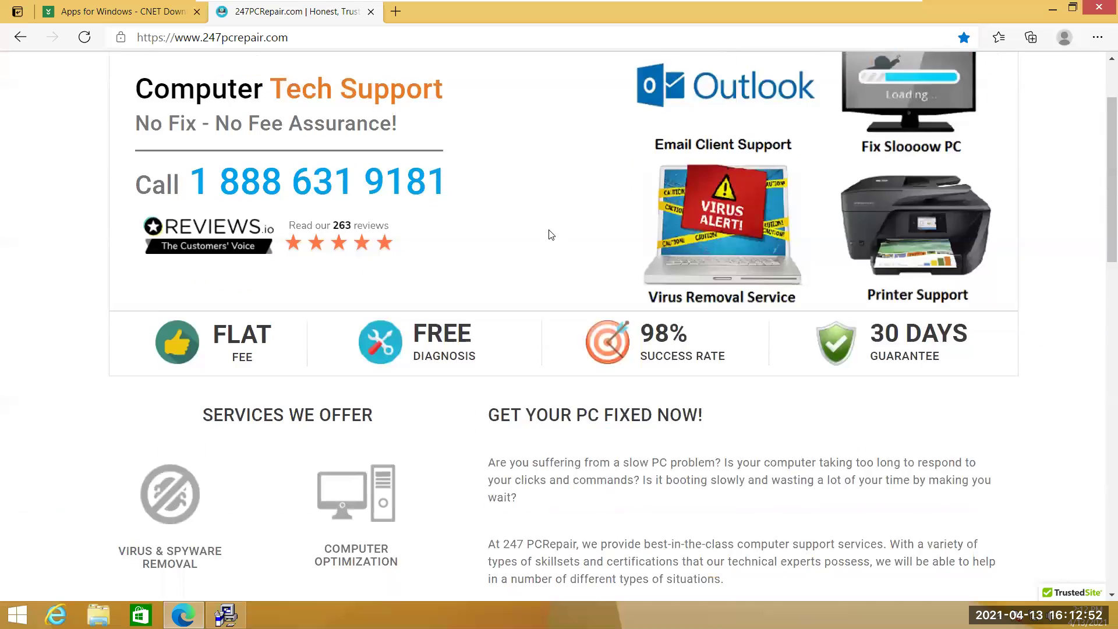
scroll(551, 234, "down", 15)
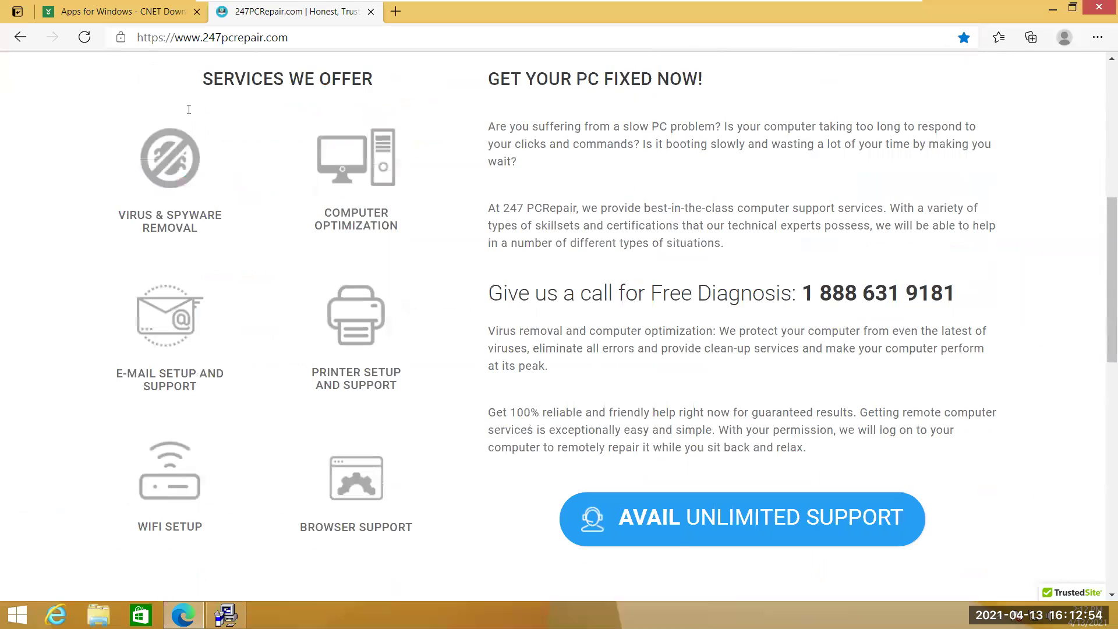
scroll(247, 219, "up", 10)
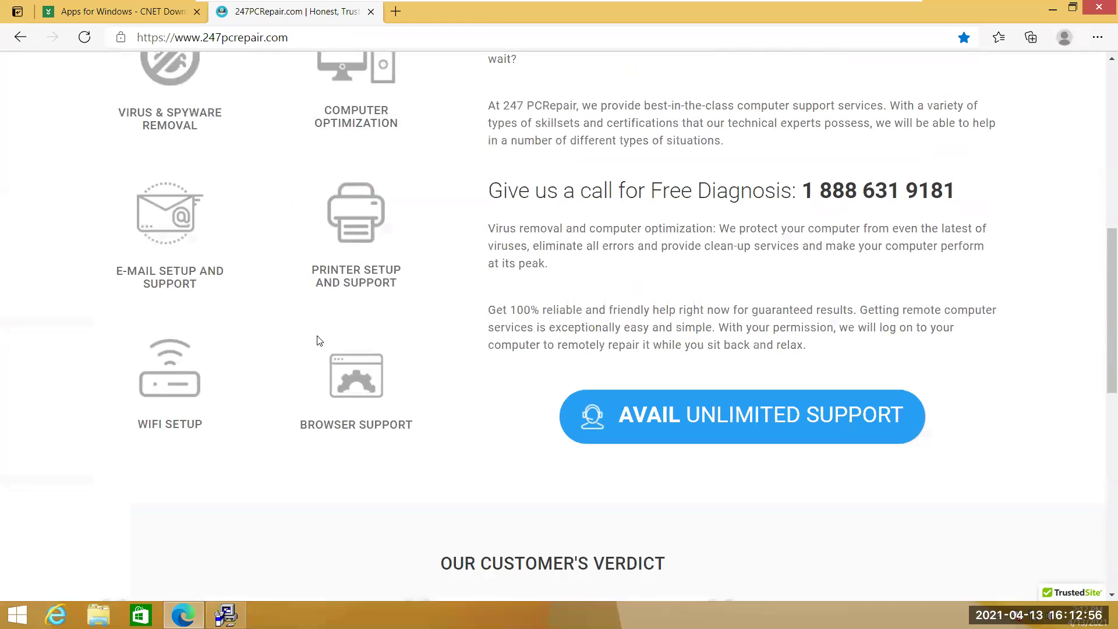
Step: Highlight the three customer testimonials in the page's customer verdict section while reading them
scroll(317, 340, "down", 8)
left_click_drag(145, 177, 257, 263)
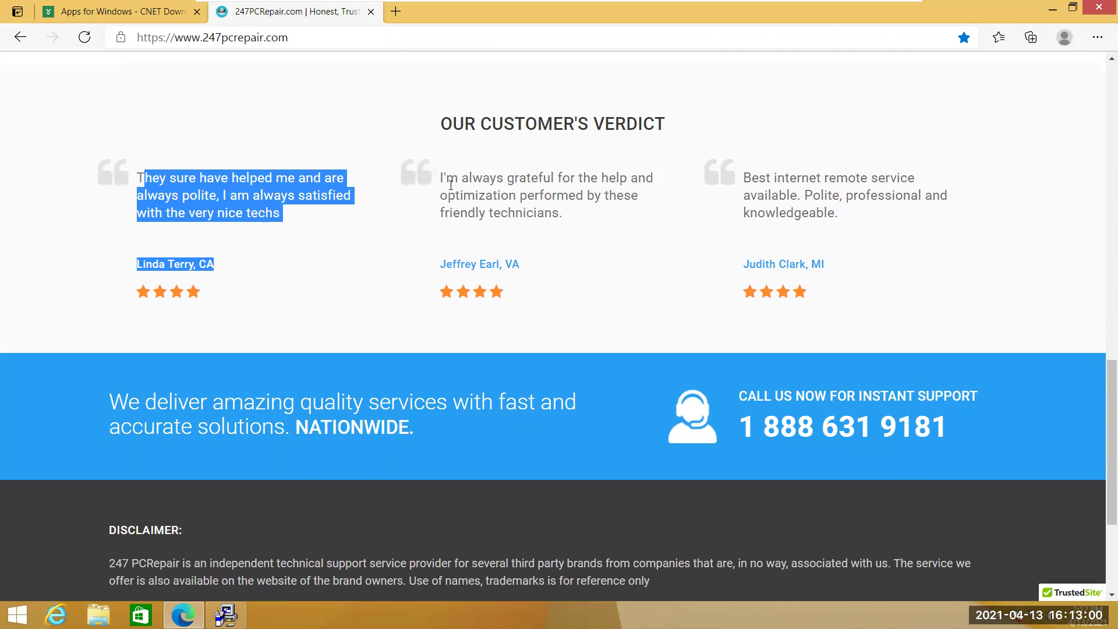
left_click_drag(446, 178, 569, 220)
left_click_drag(764, 180, 842, 217)
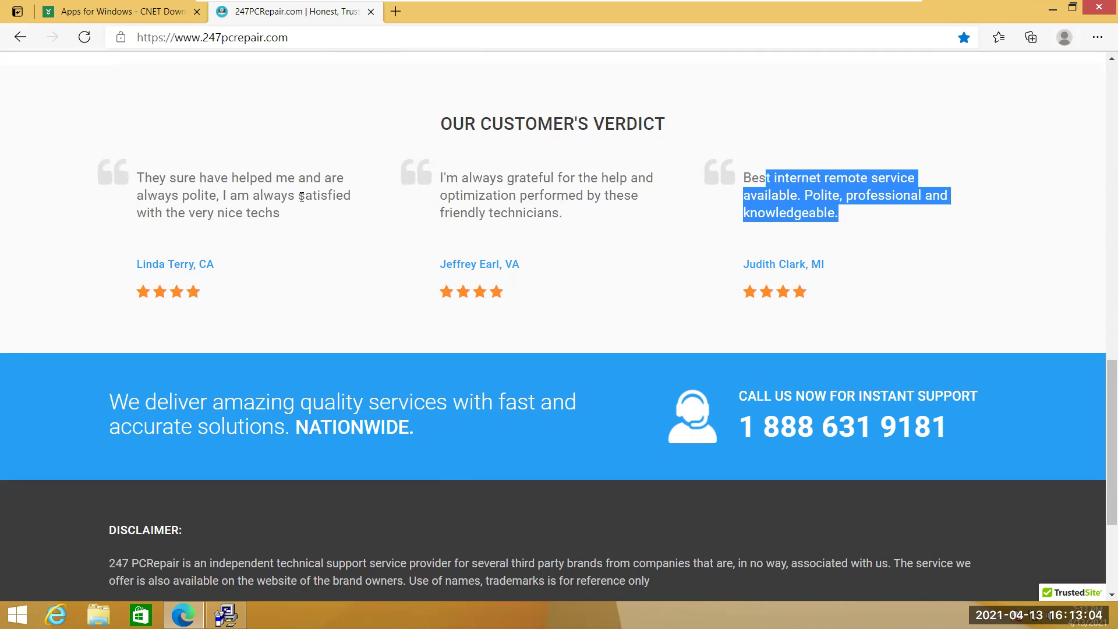
Step: Start downloading the 247 PCRepair Remote Support program from the site and cancel the download
scroll(303, 197, "up", 15)
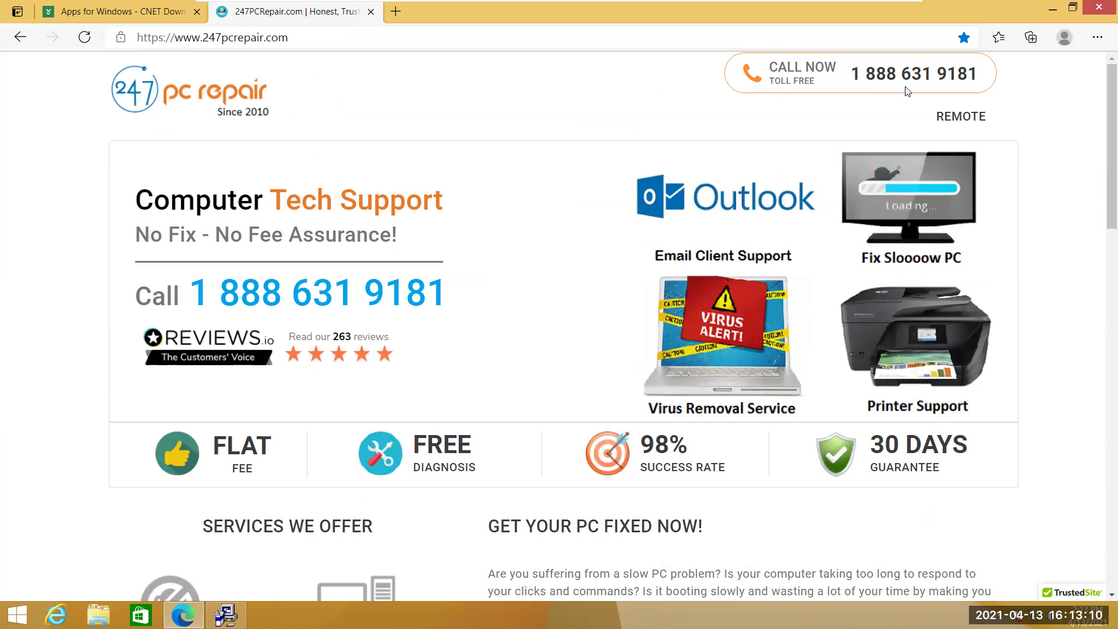
scroll(905, 91, "down", 2)
scroll(972, 110, "down", 6)
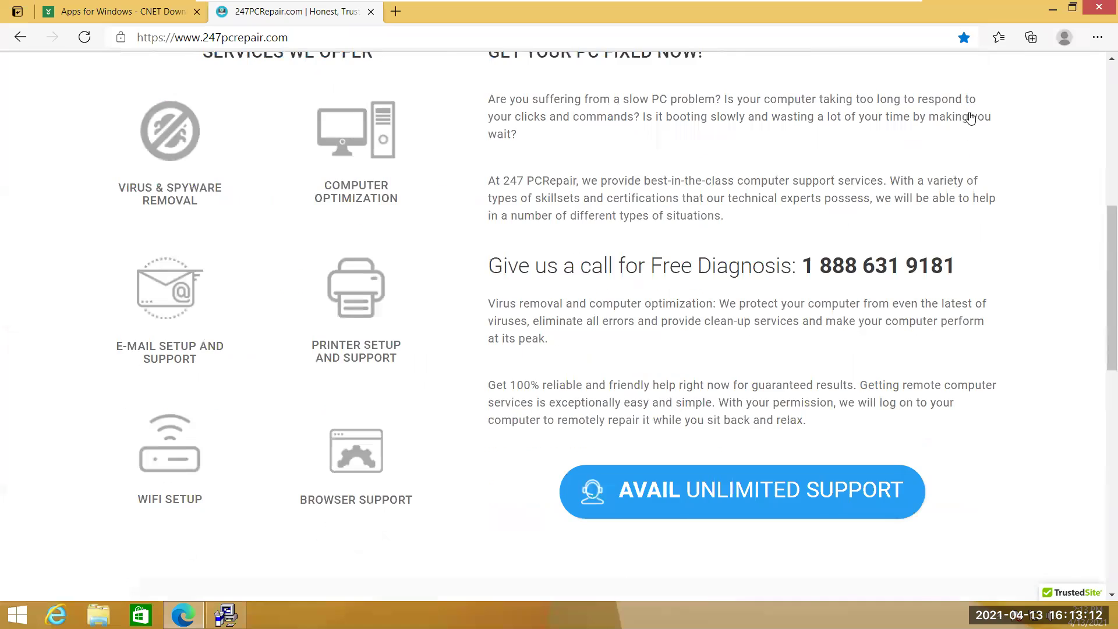
scroll(968, 120, "up", 9)
left_click(967, 119)
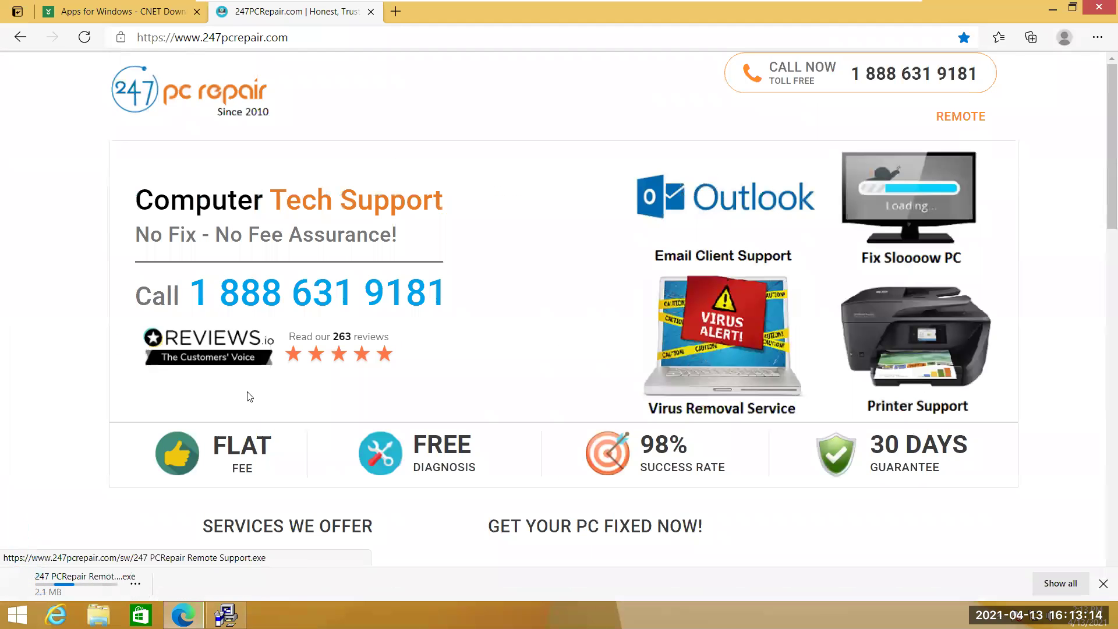
right_click(80, 584)
left_click(125, 569)
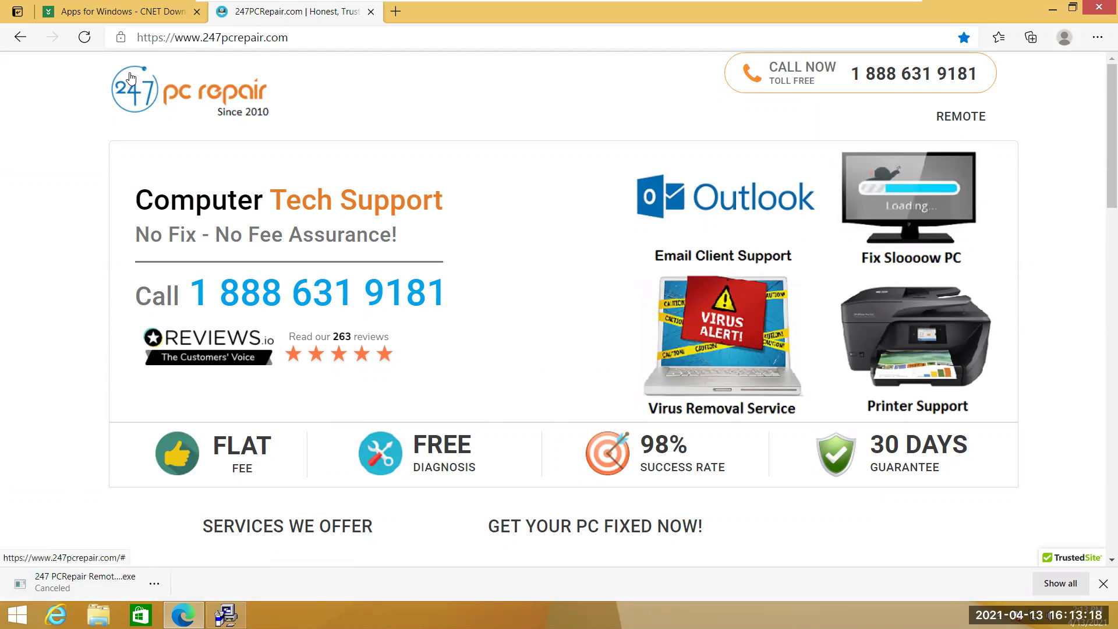
Step: Close the 247PCRepair and Apps for Windows pages, leaving only a new blank tab open
left_click(369, 11)
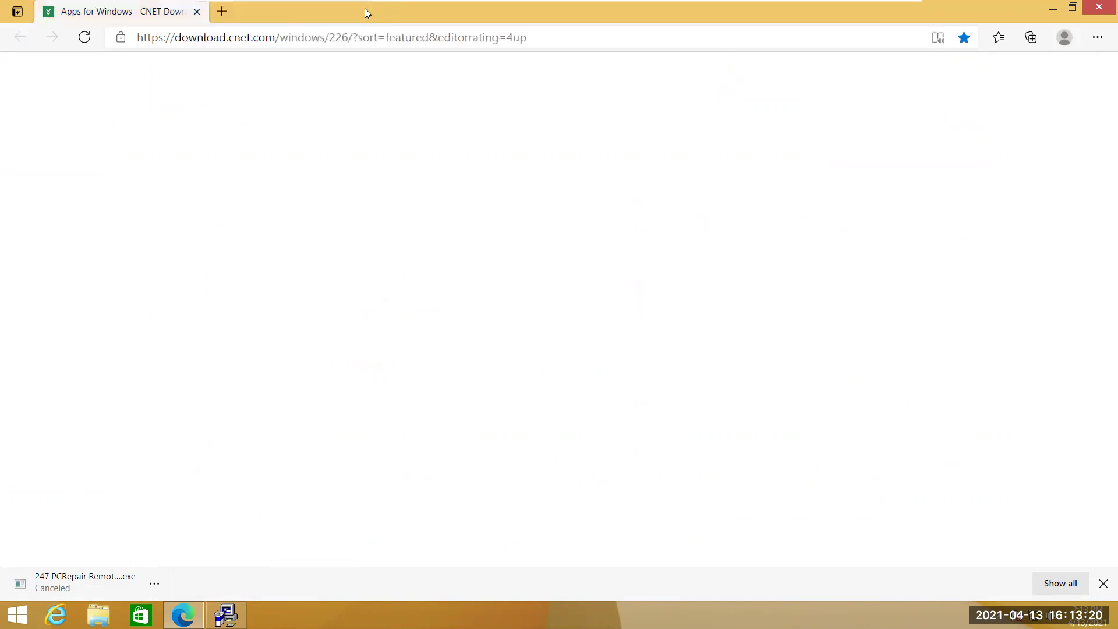
left_click(221, 13)
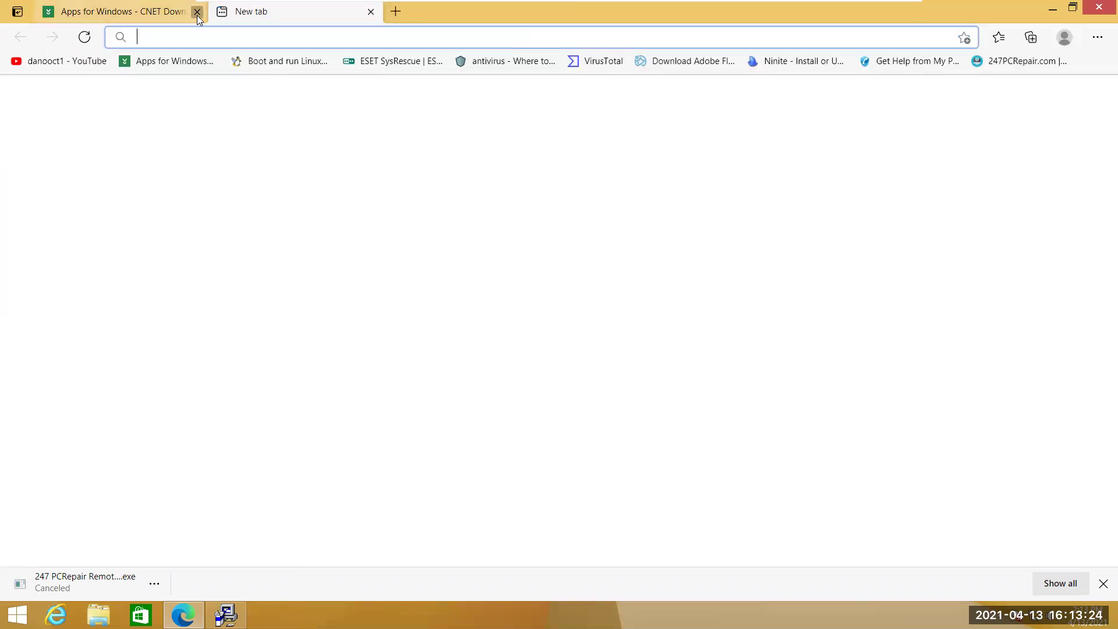
left_click(197, 14)
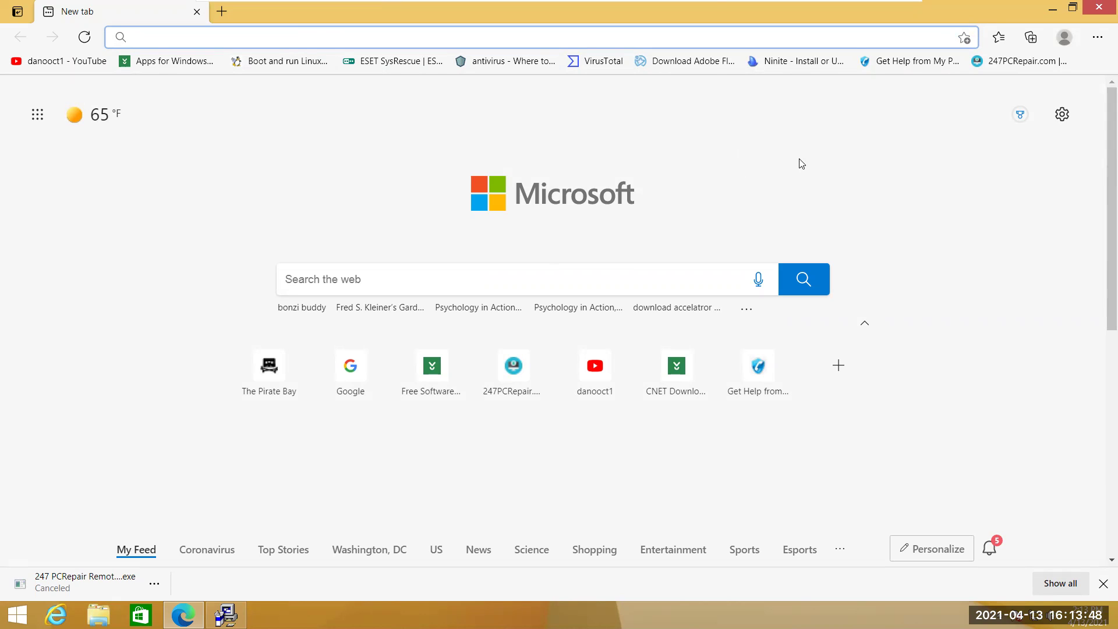
Step: Open the bookmarked VirusTotal site, scan the Bonzi zip file from Downloads, and review the vendor detections
left_click(607, 62)
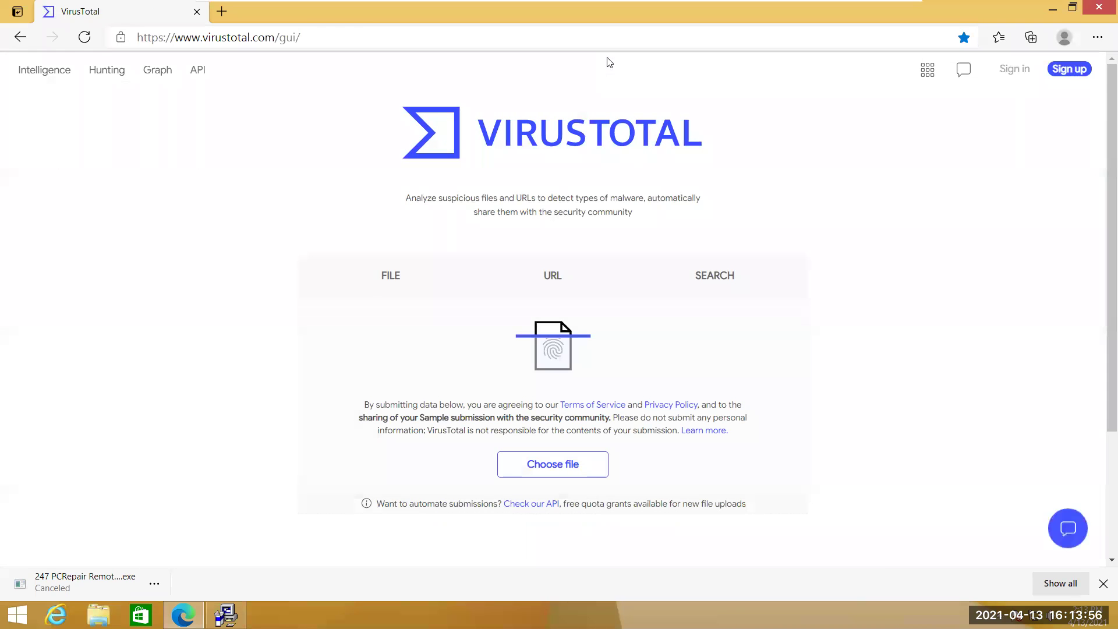
left_click(556, 267)
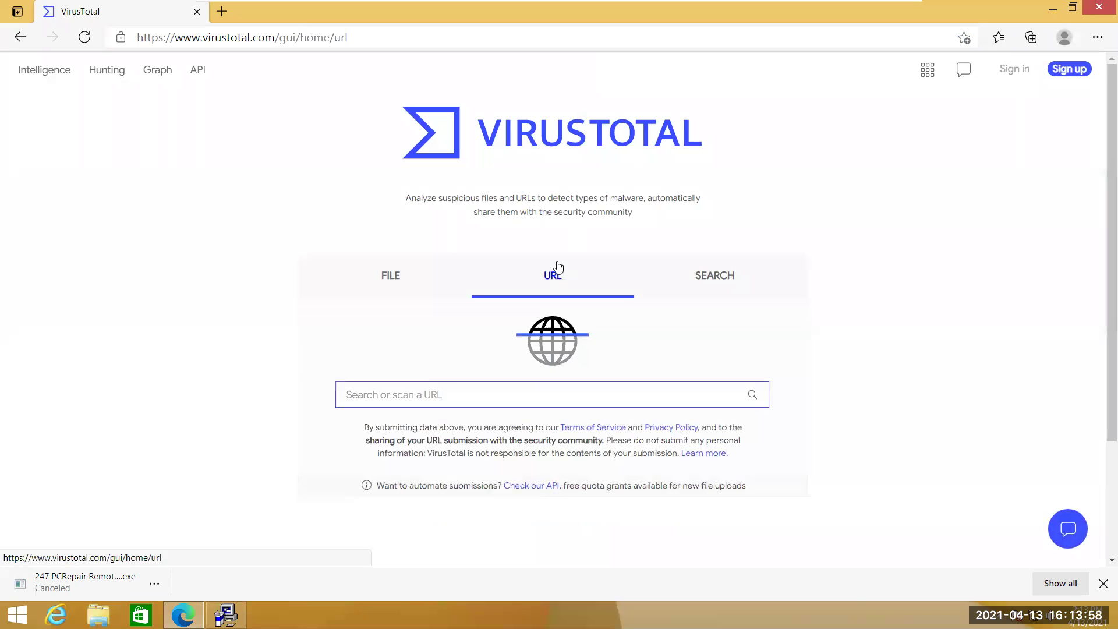
left_click(465, 285)
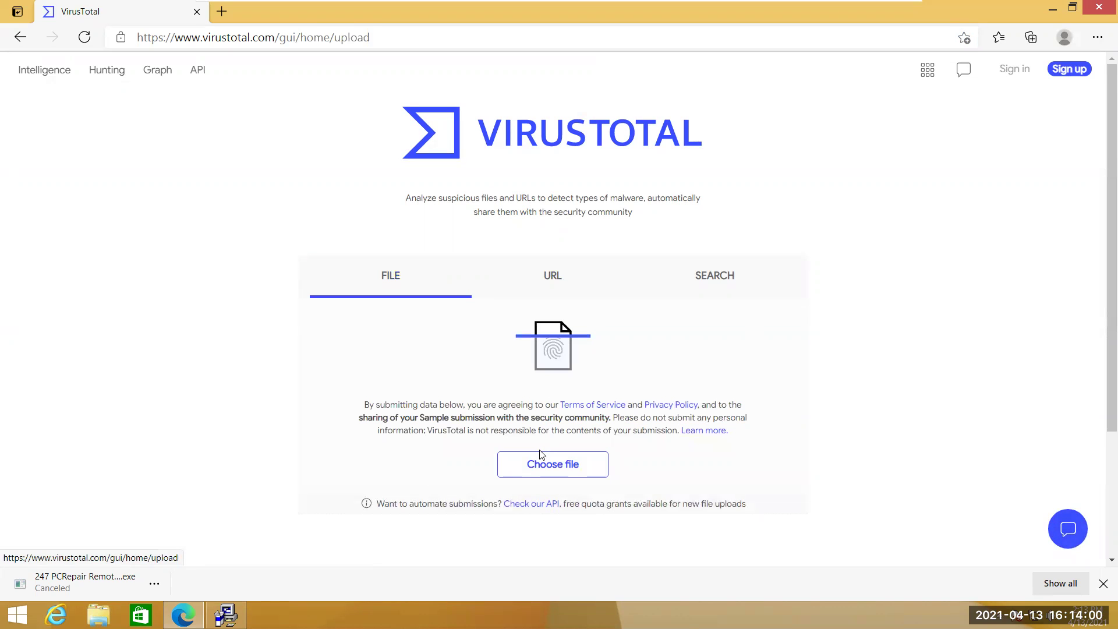
left_click(568, 464)
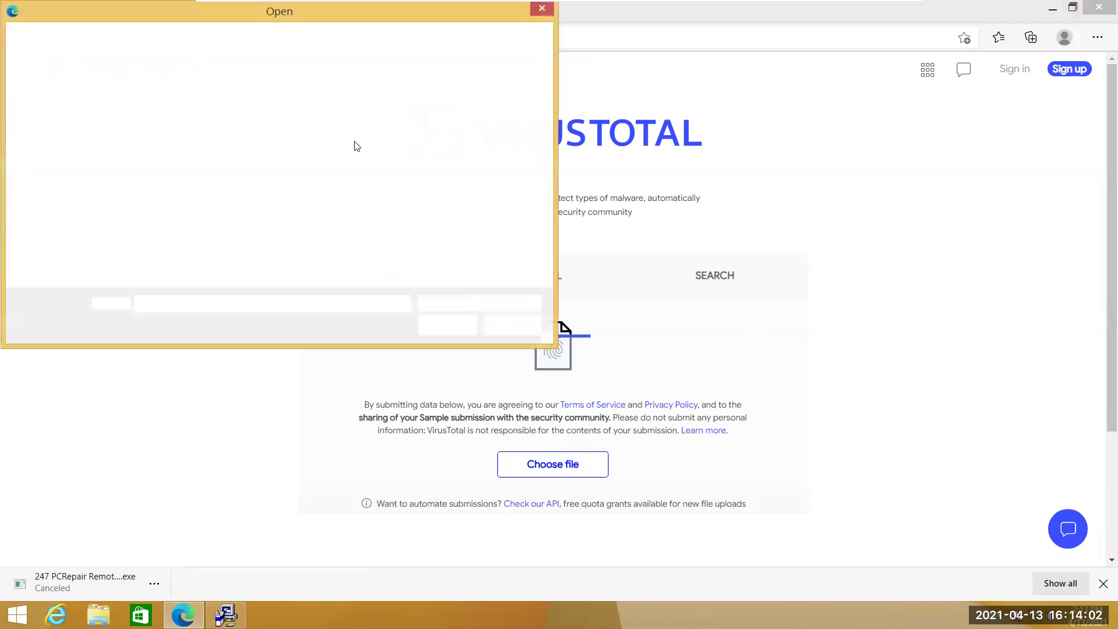
left_click(60, 115)
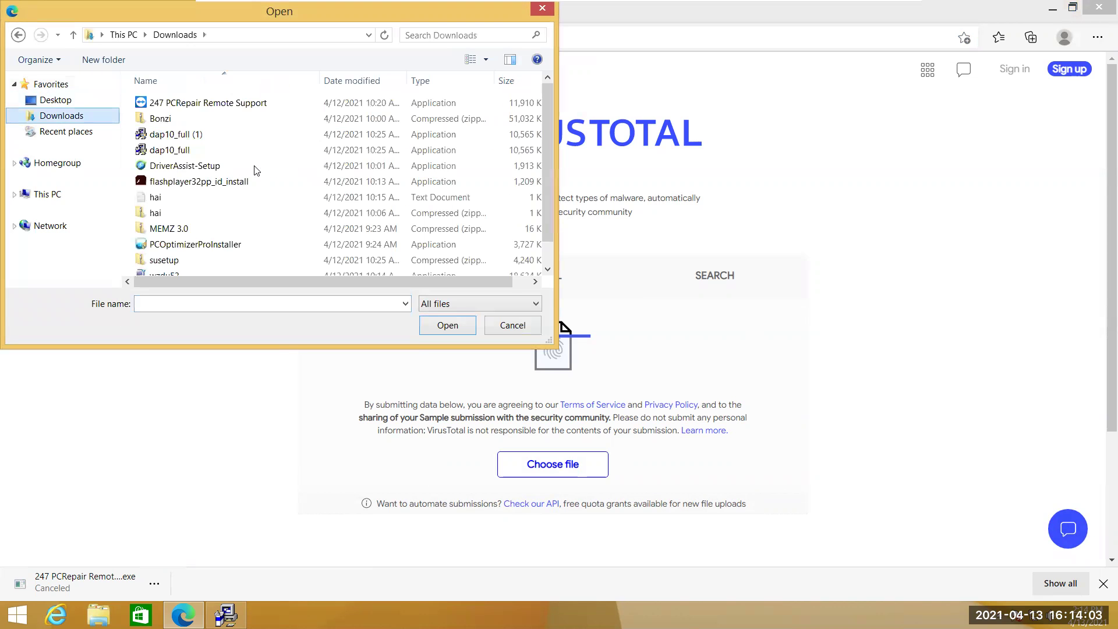
double_click(161, 119)
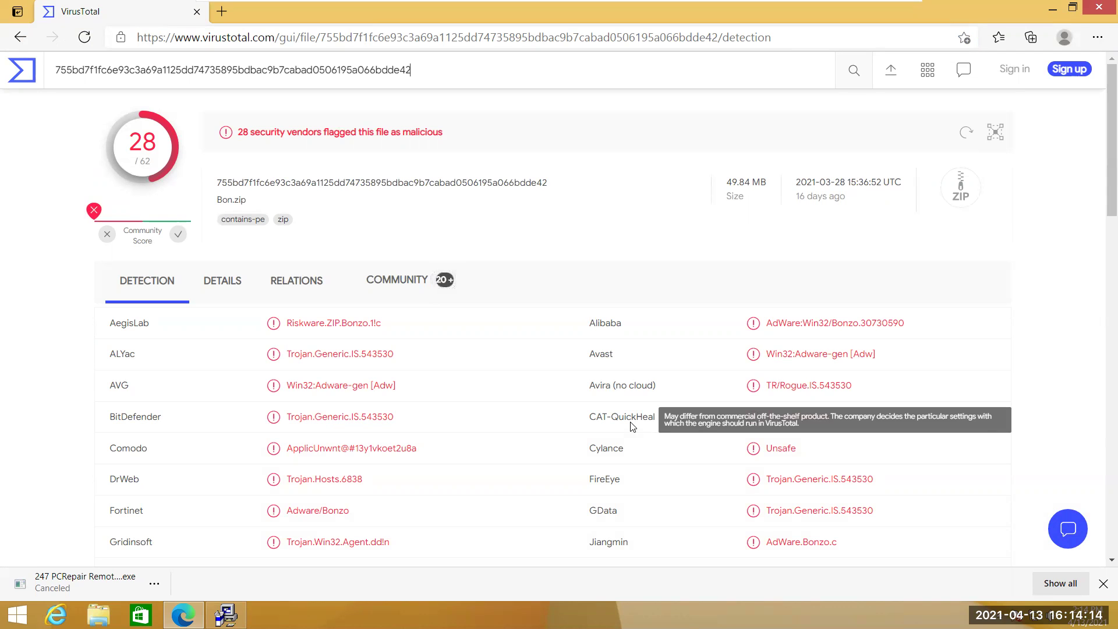
scroll(506, 419, "down", 3)
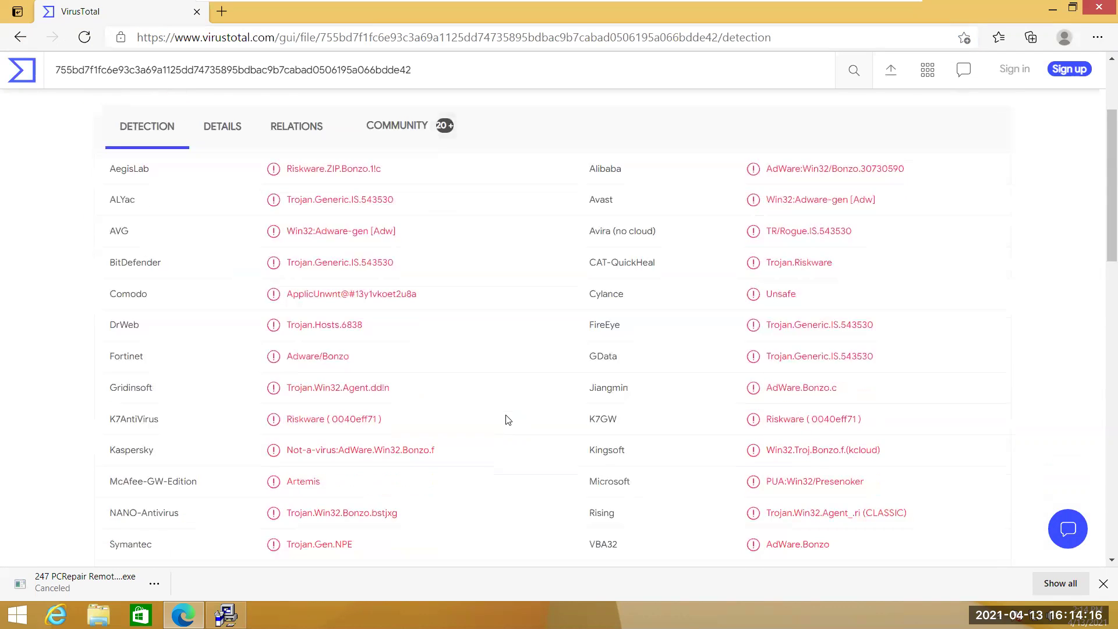
scroll(506, 419, "down", 5)
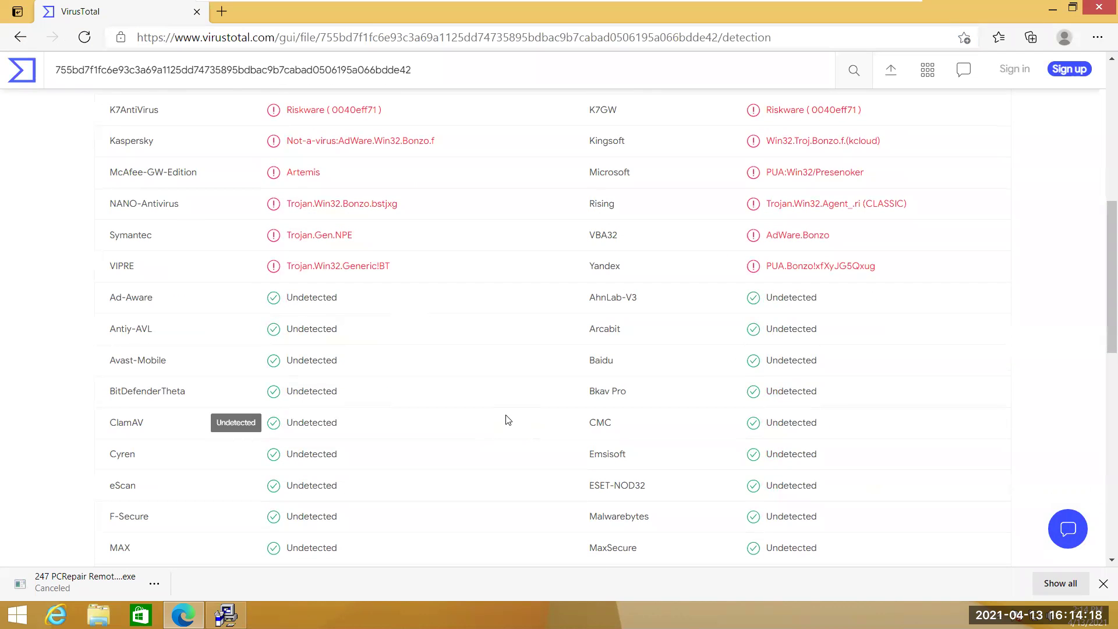
scroll(506, 419, "up", 8)
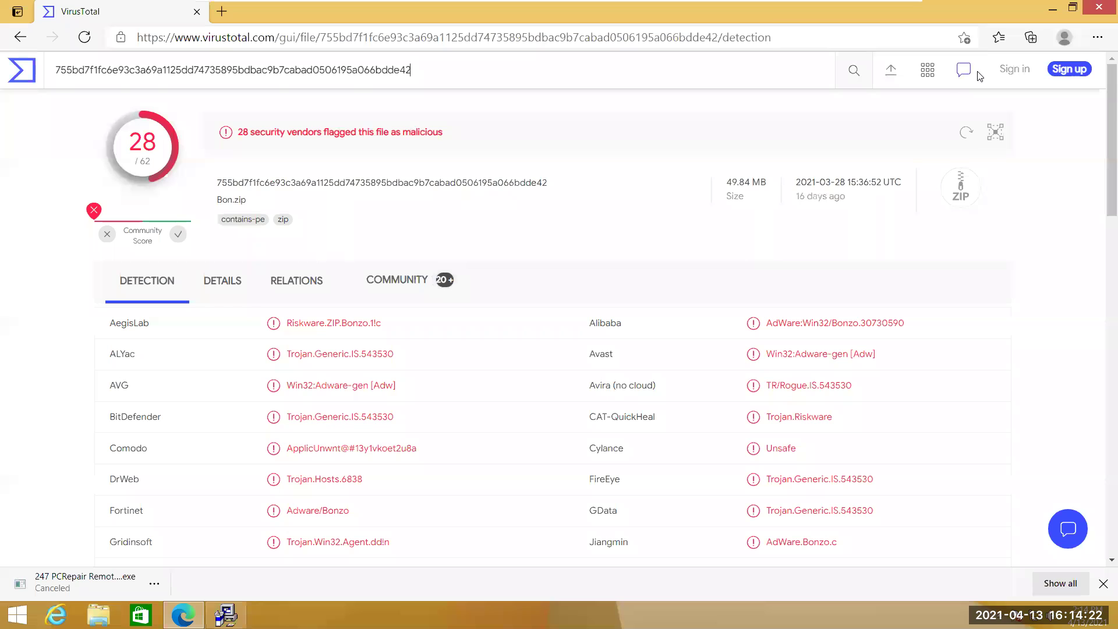
Step: Upload the dap10_full (1) installer from Downloads to VirusTotal for scanning
left_click(889, 73)
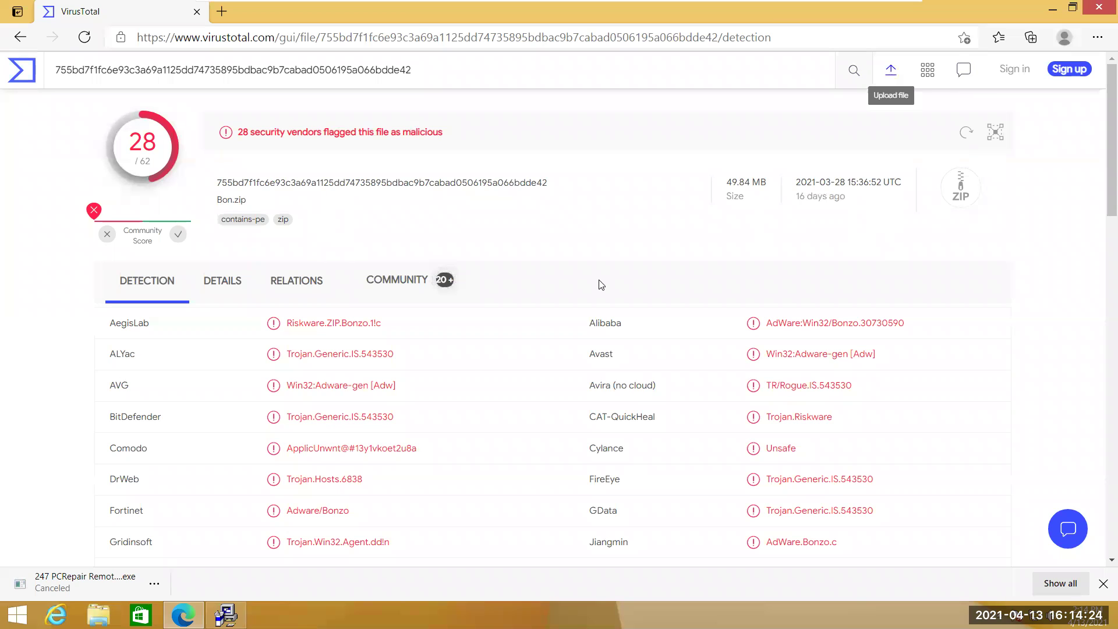
left_click(584, 396)
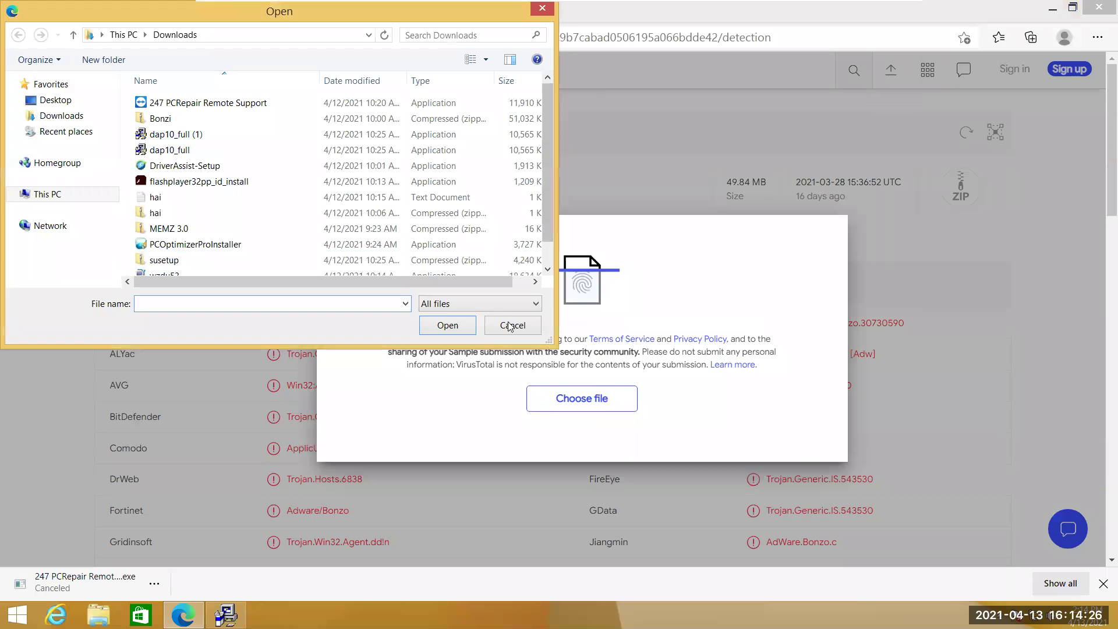
left_click(198, 138)
double_click(198, 137)
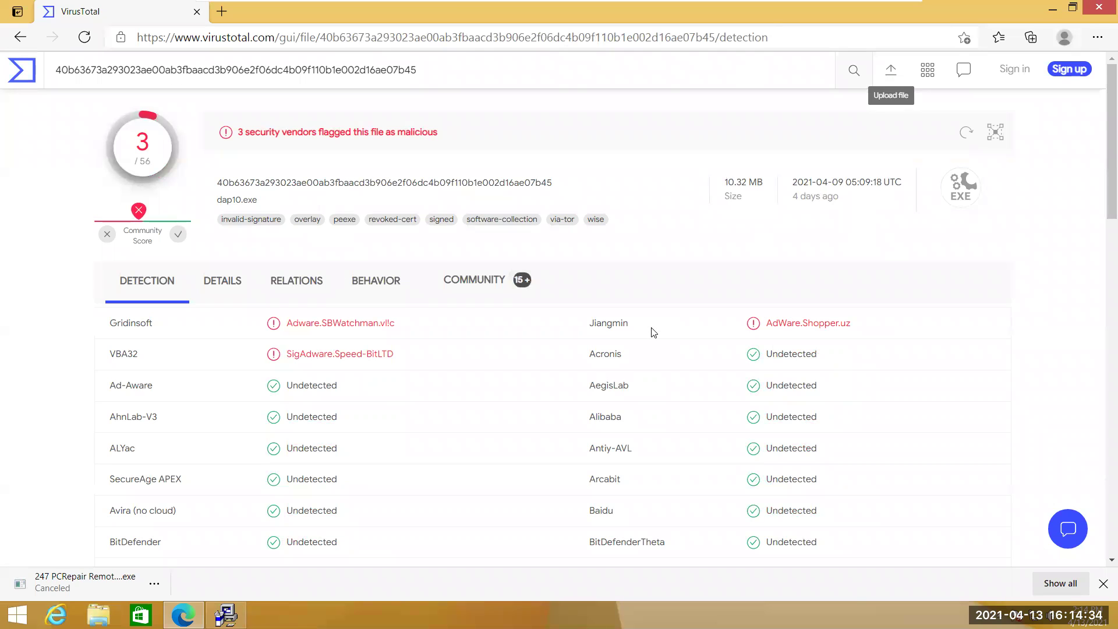
Step: Upload the DriverAssist-Setup file from Downloads to VirusTotal for scanning
left_click(890, 72)
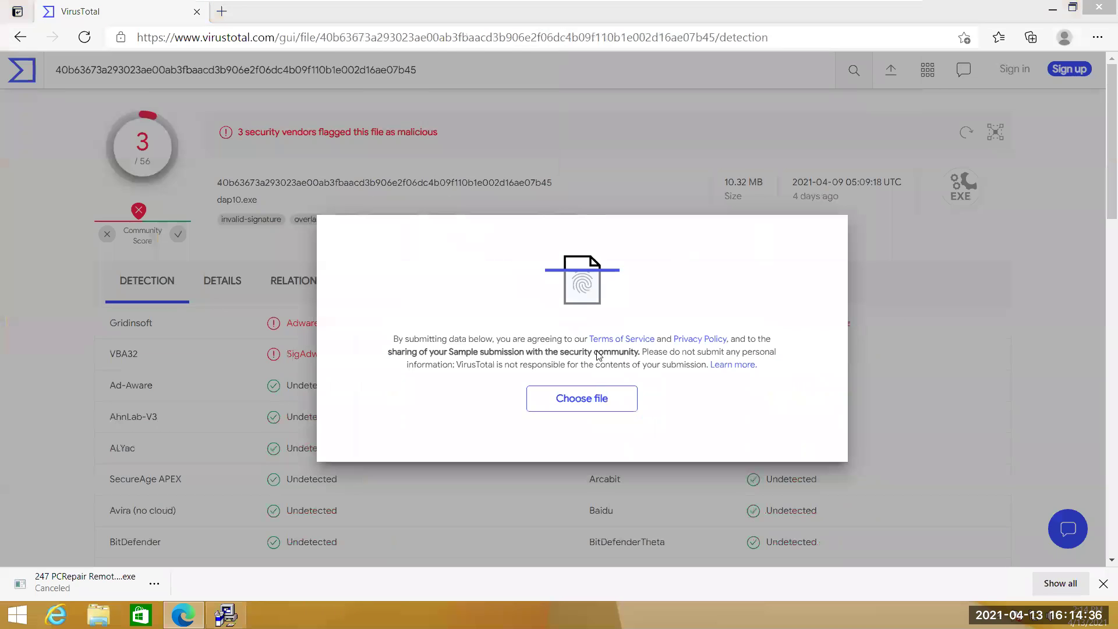
left_click(579, 397)
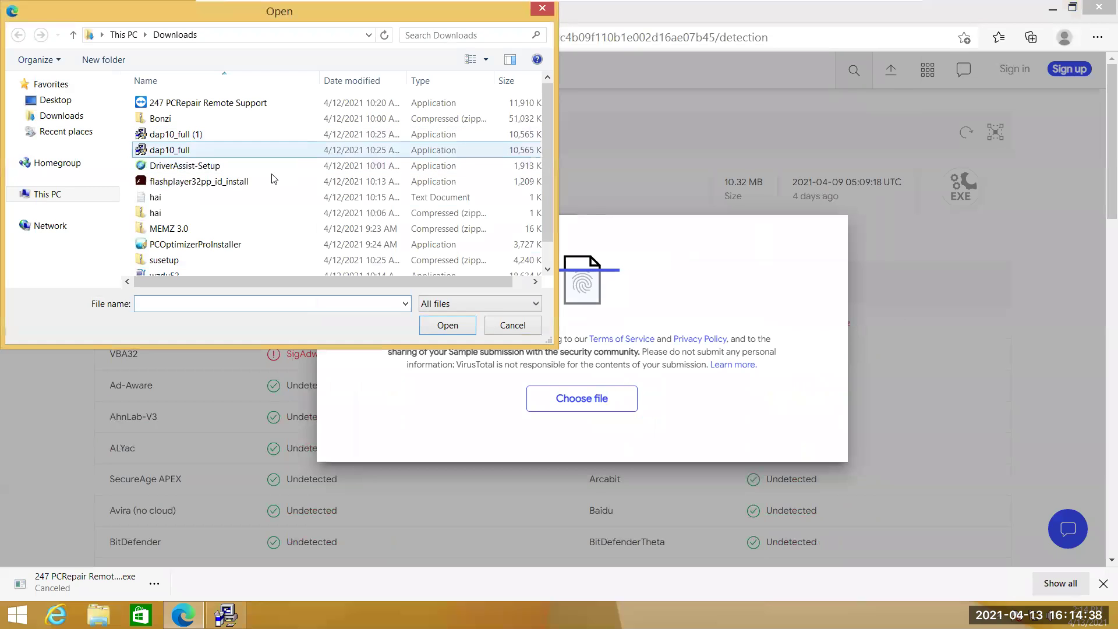
left_click(273, 170)
left_click(448, 325)
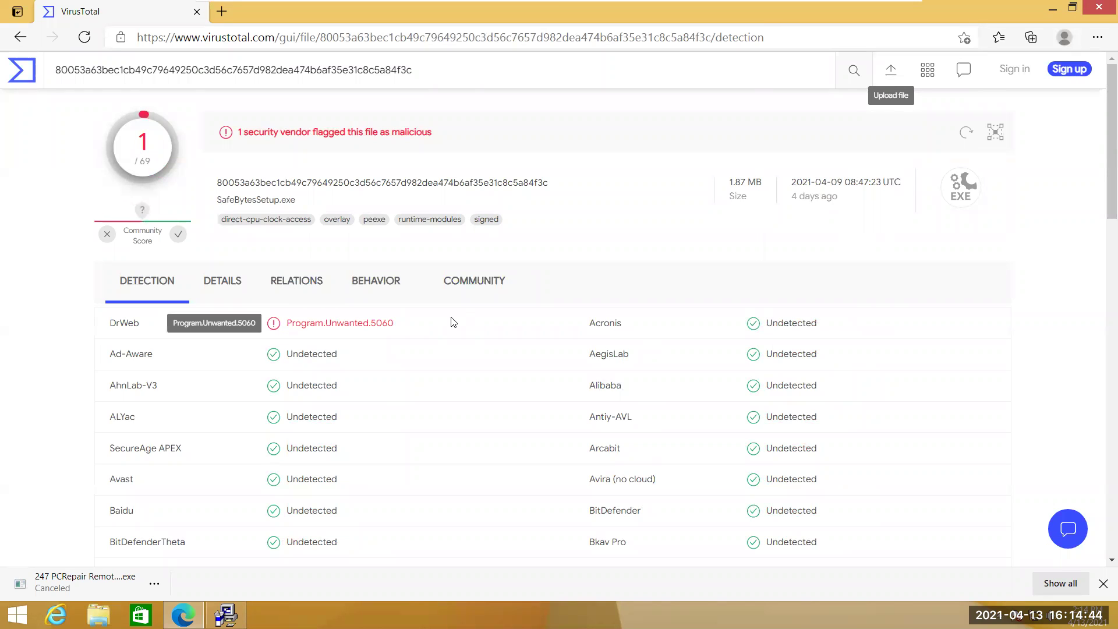
Step: Open the bookmarked Softonic Adobe Flash Player download page in a new tab
left_click(223, 18)
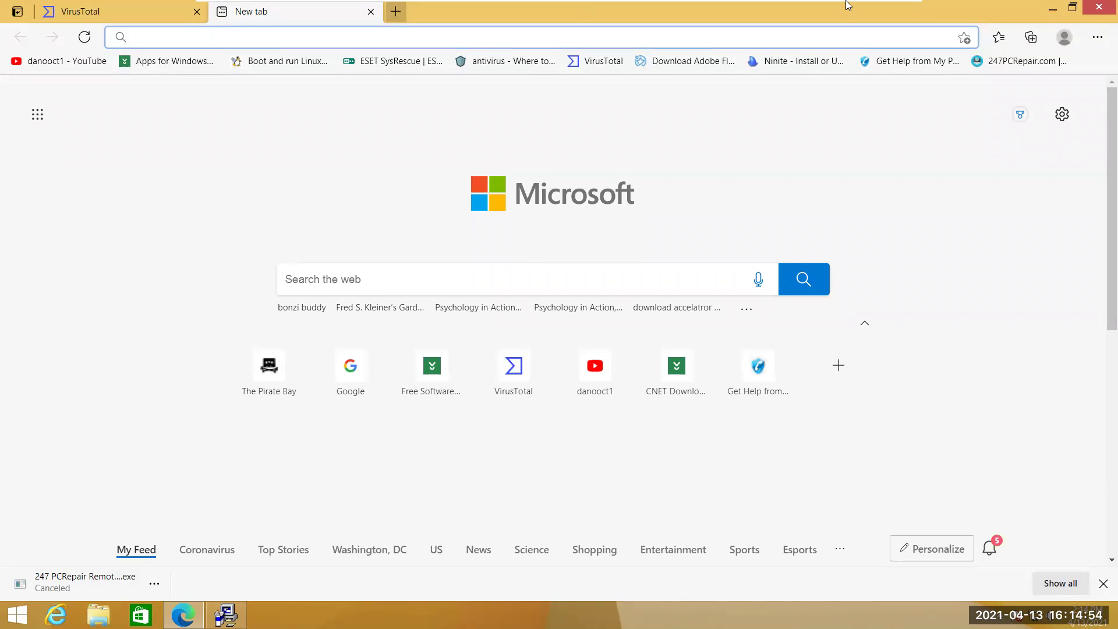
left_click(721, 62)
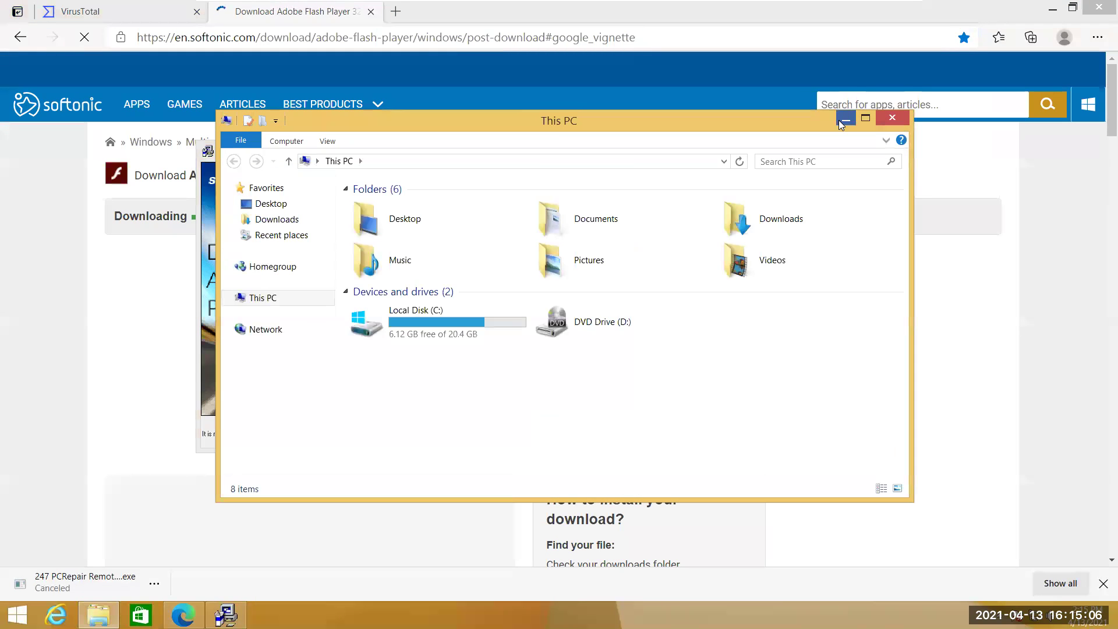
Step: Minimize the This PC window and accept the Download Accelerator Plus license agreement to start its installation
left_click(840, 122)
left_click(524, 435)
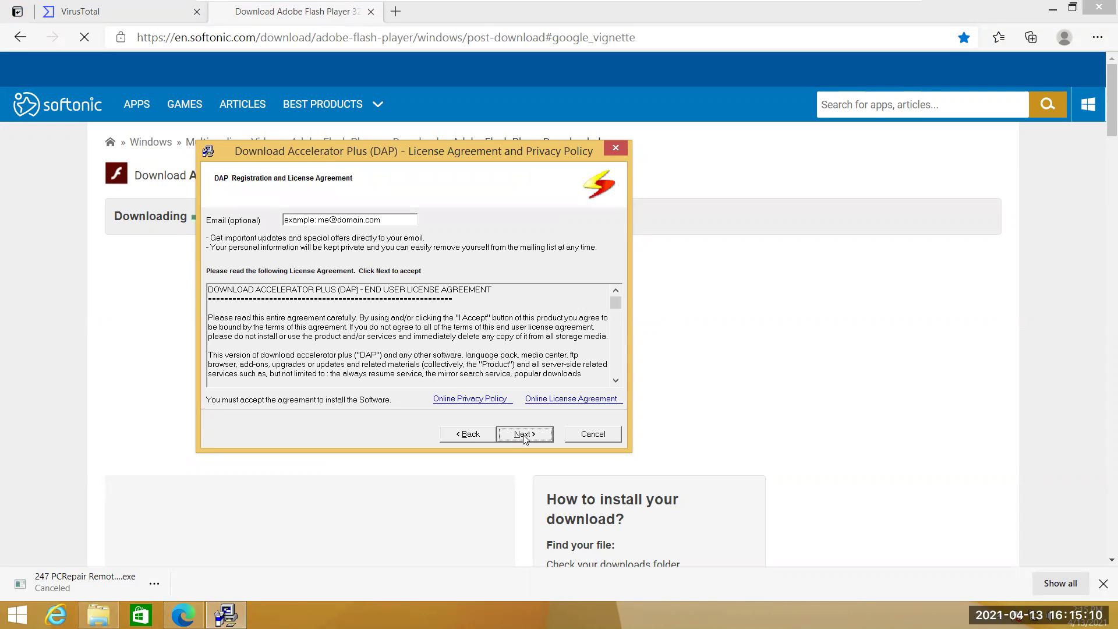
left_click(523, 434)
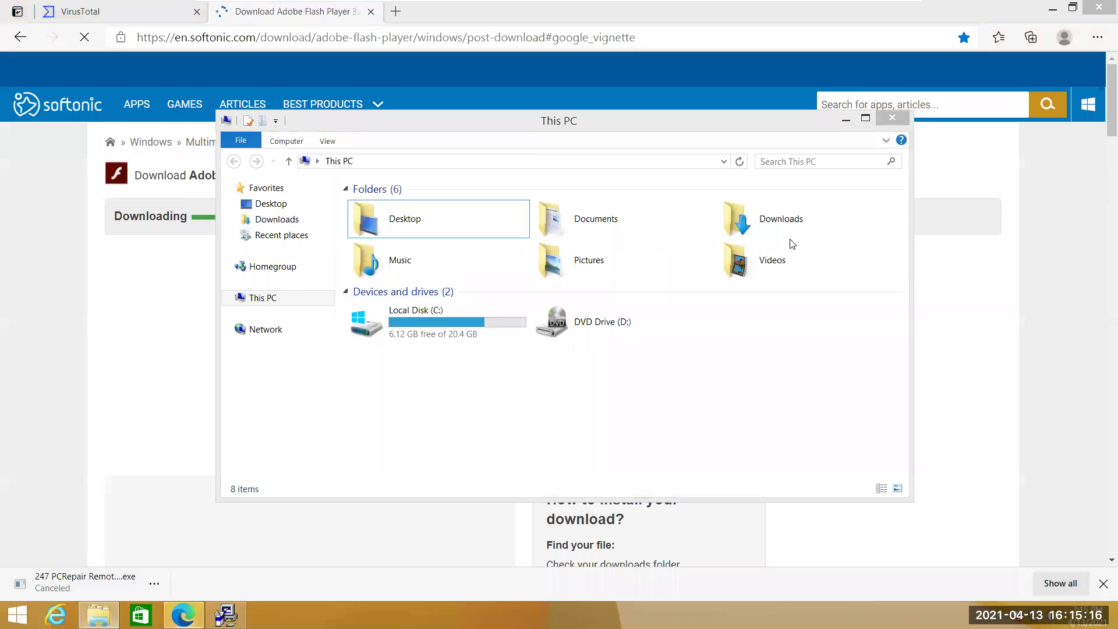
Step: Open the Downloads folder and agree to install .NET Framework 4.7 for DriverAssist
left_click(789, 222)
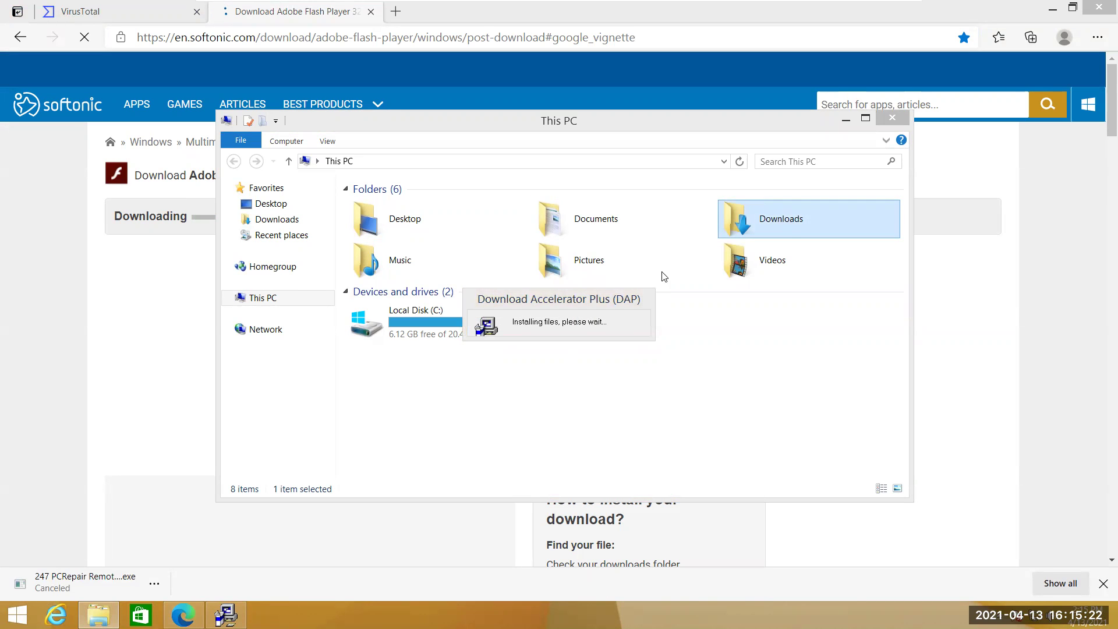
left_click(788, 229)
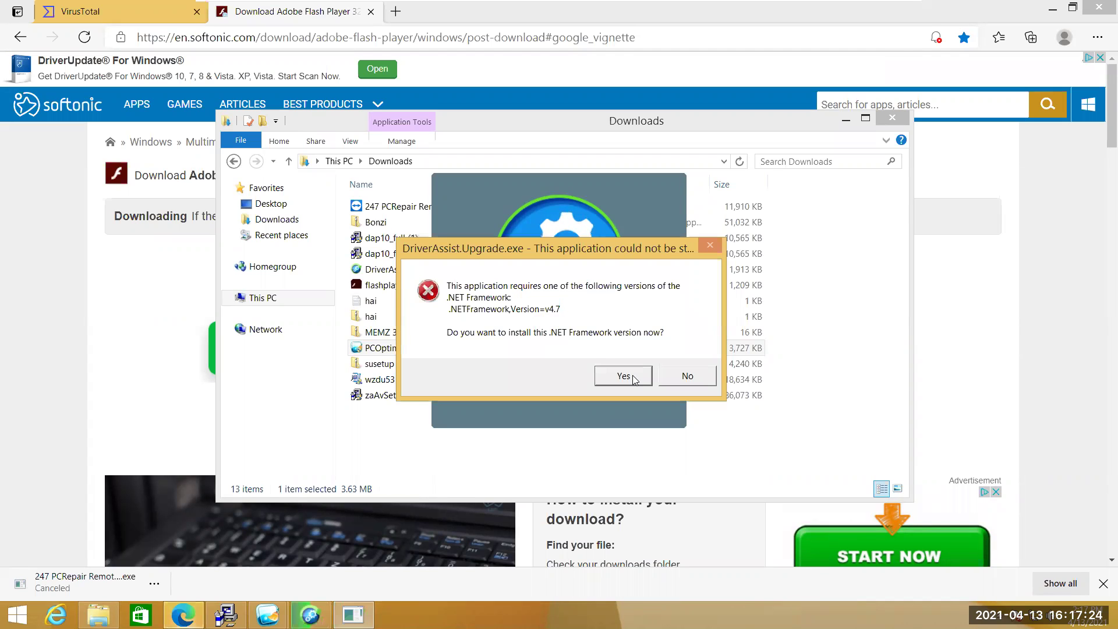
left_click(624, 376)
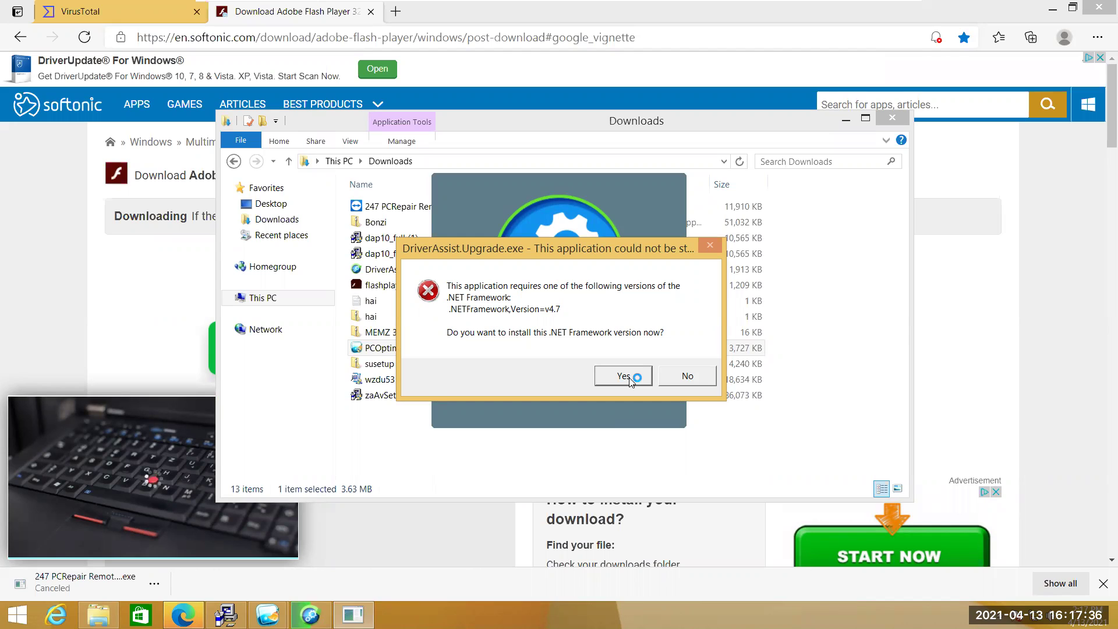
left_click(629, 377)
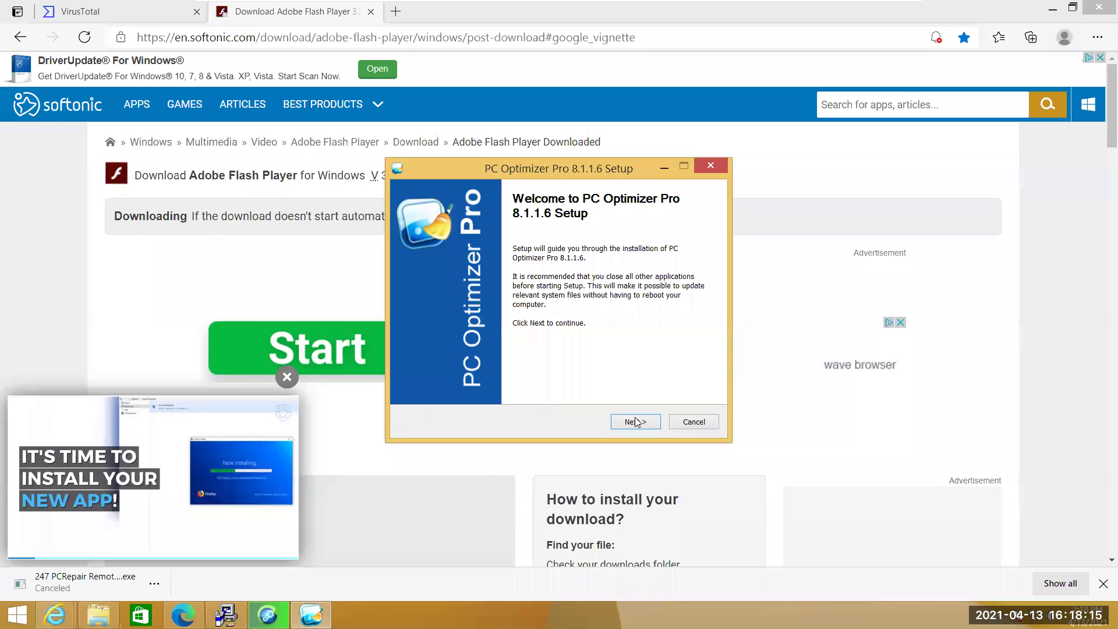
Step: Install PC Optimizer Pro 8.1.1.6 in the default folder, accepting its license, and finish setup with the program set to launch
left_click(636, 422)
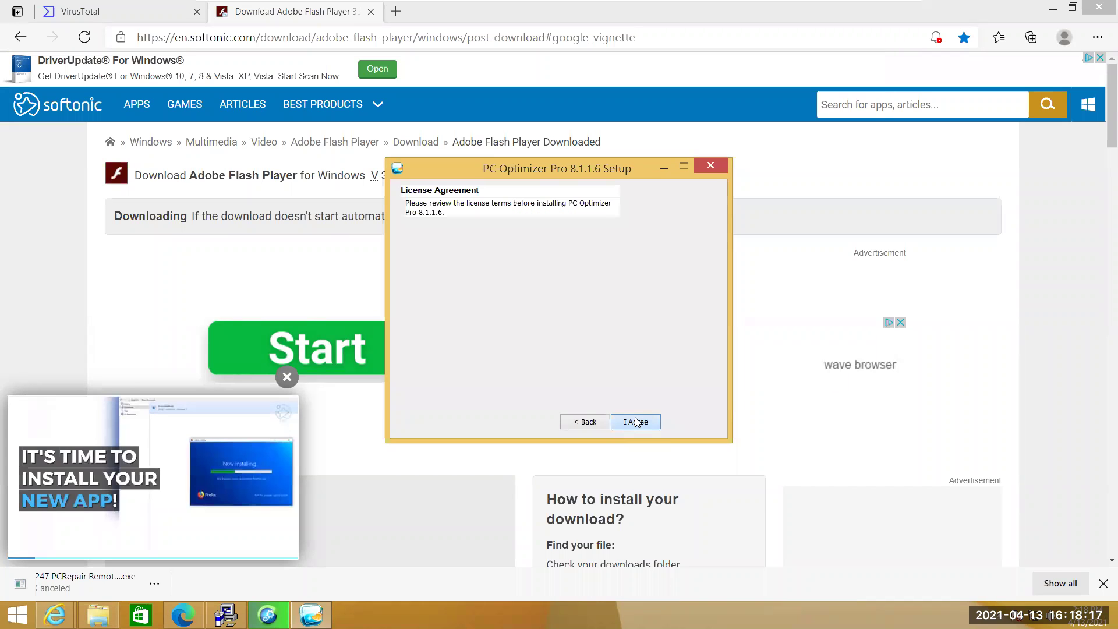
left_click(635, 423)
left_click(636, 422)
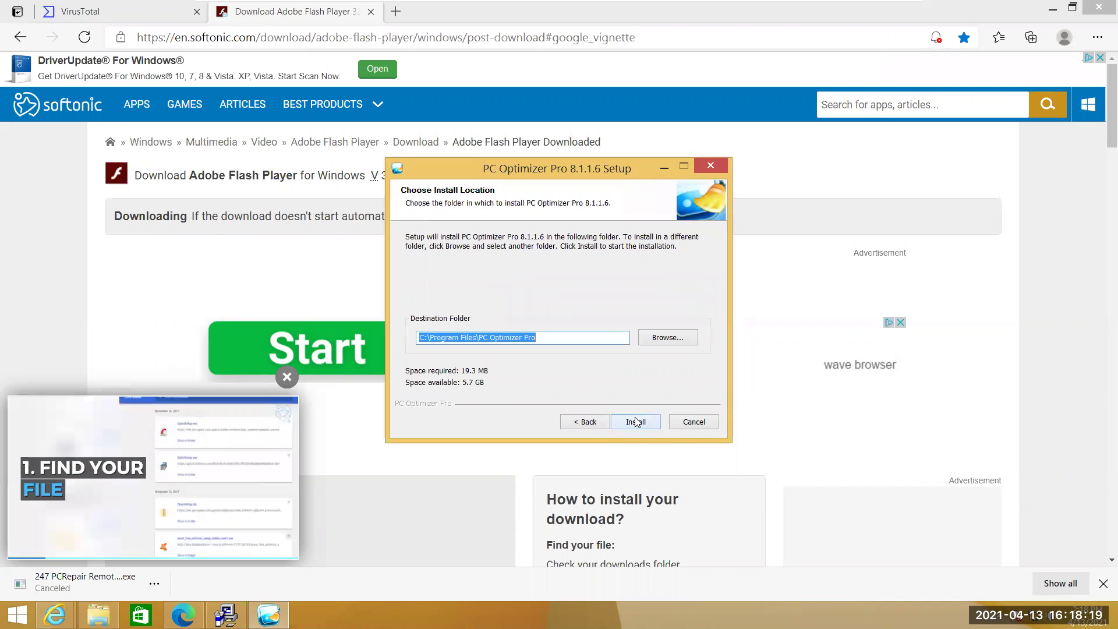
left_click(635, 423)
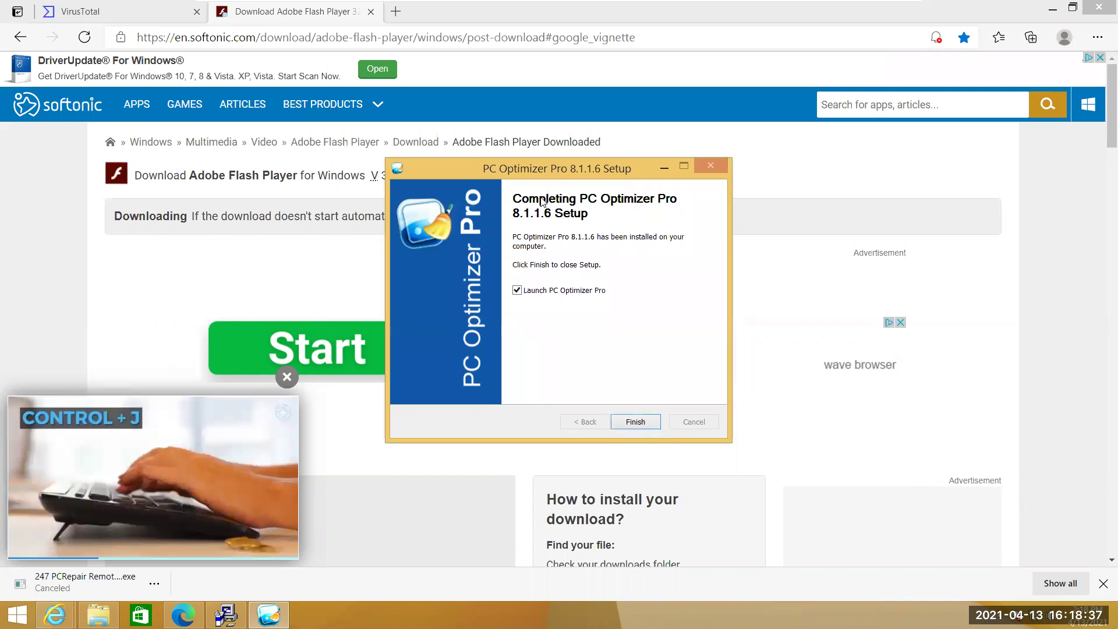
left_click(634, 420)
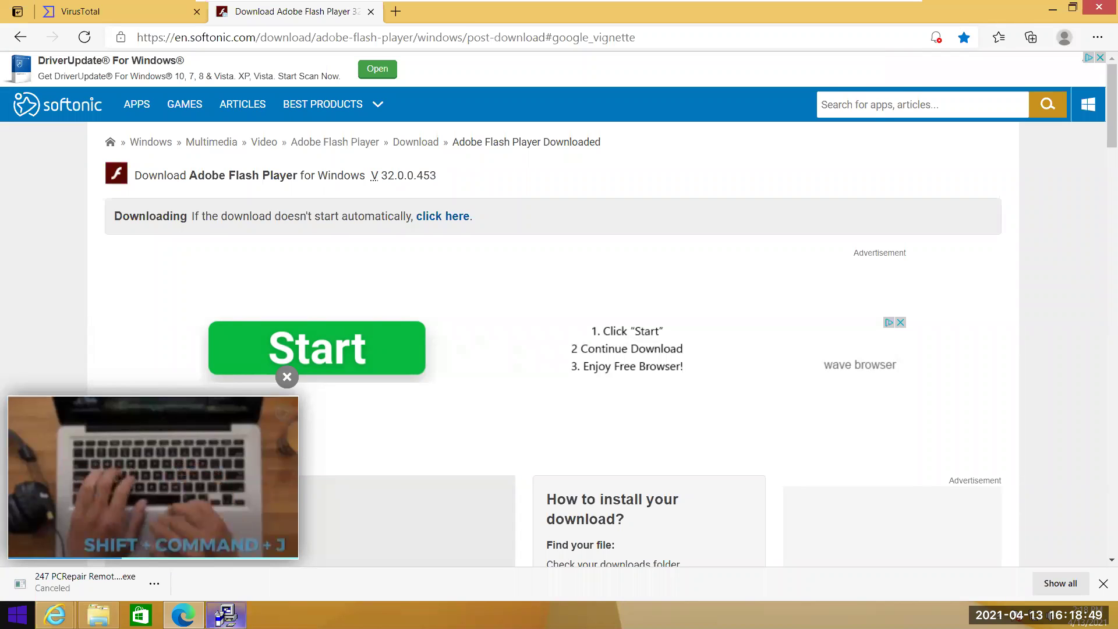
Step: Return to VirusTotal, scan the PCOptimizerProInstaller file from Downloads, and review the vendor detections
mouse_move(226, 615)
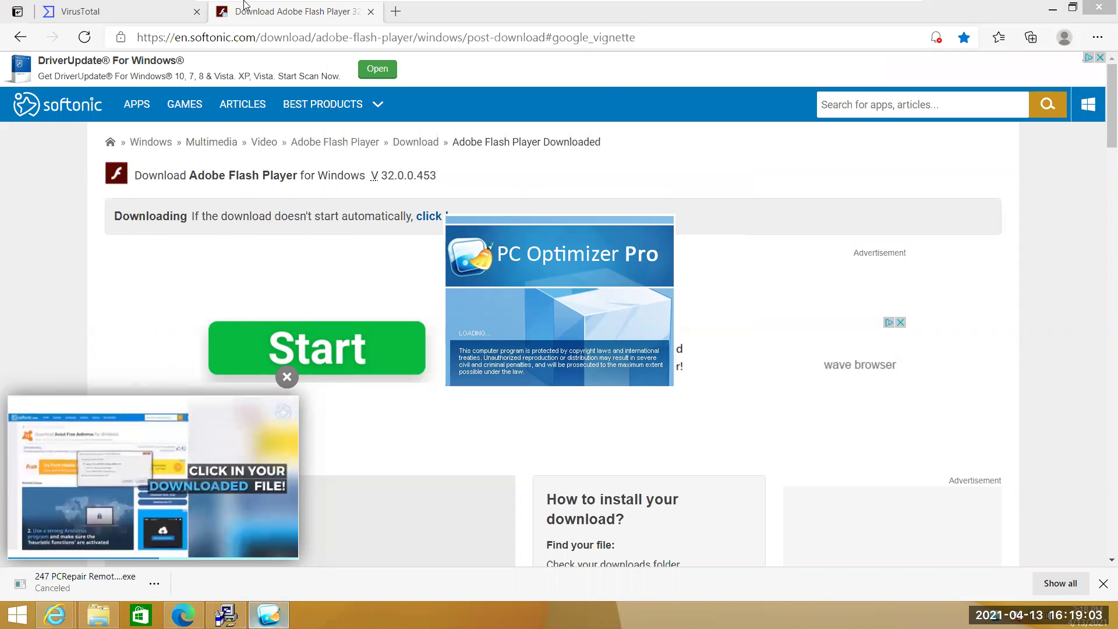
left_click(154, 14)
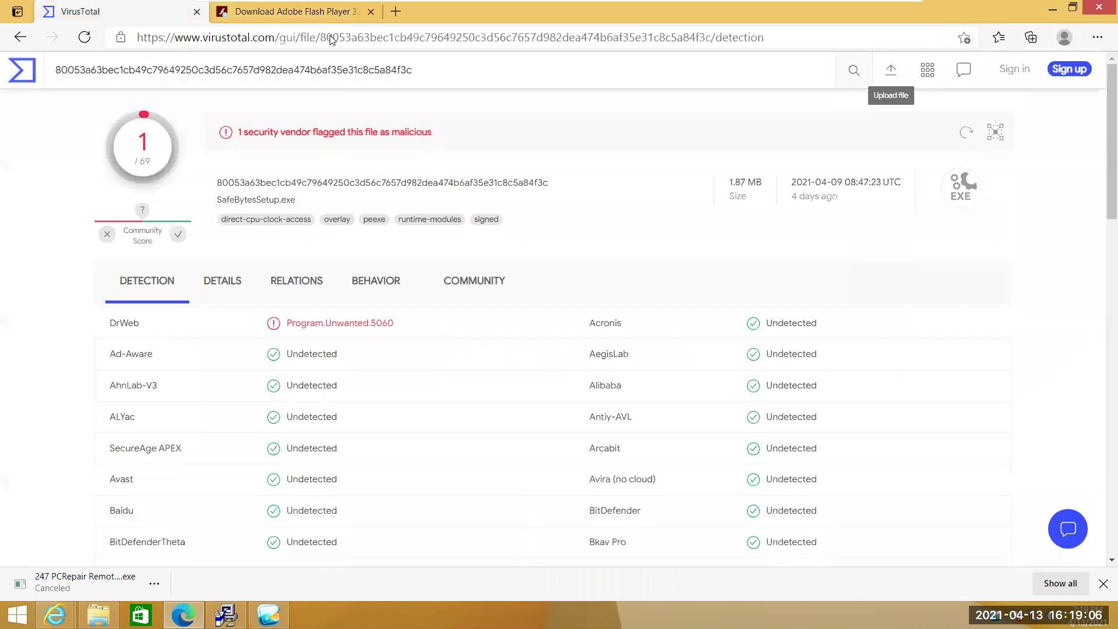
left_click(897, 80)
left_click(578, 397)
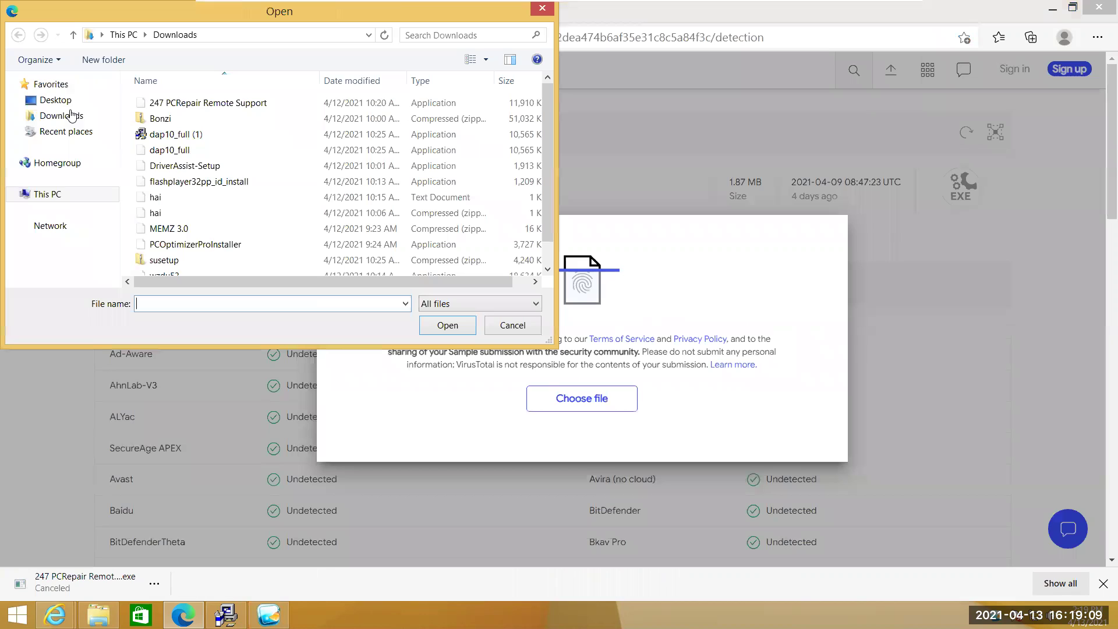
left_click(54, 133)
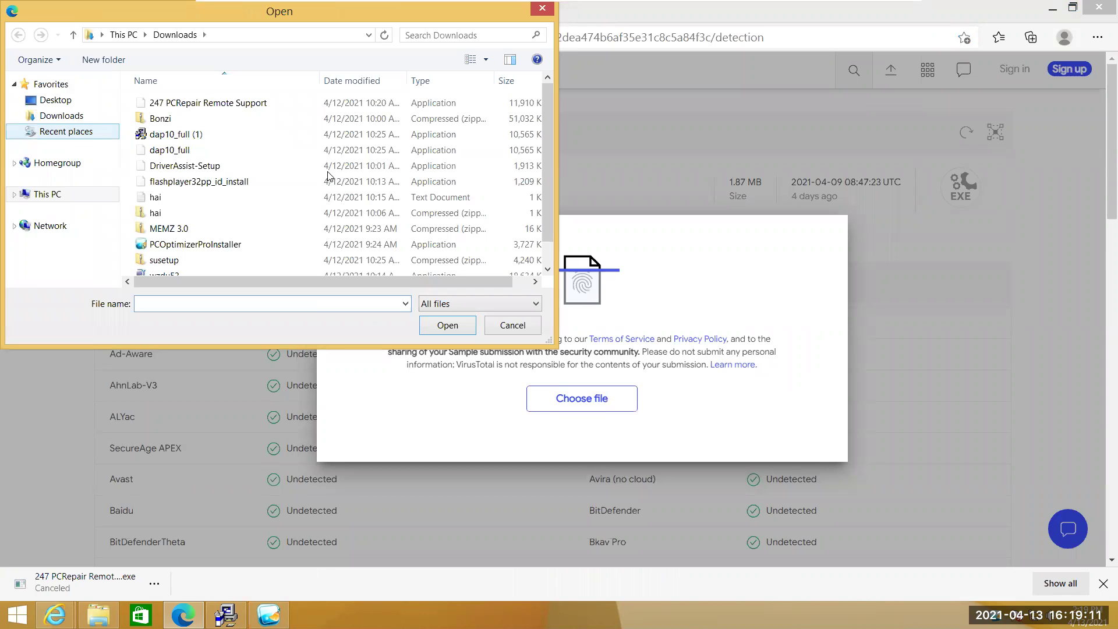
left_click(329, 174)
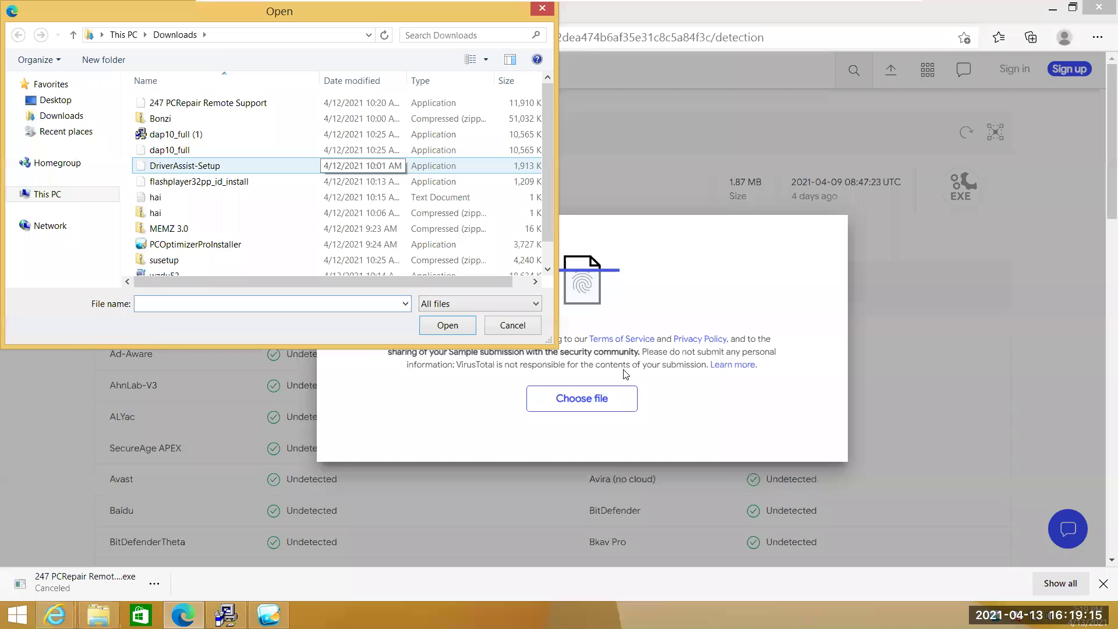
key("Escape")
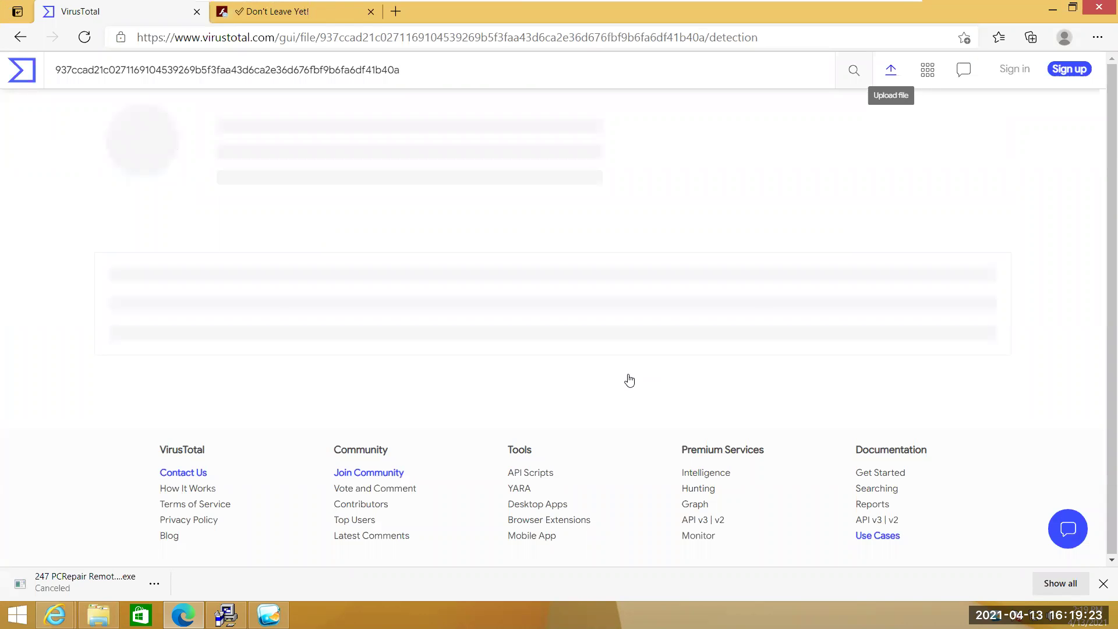
scroll(629, 379, "down", 7)
scroll(533, 309, "up", 2)
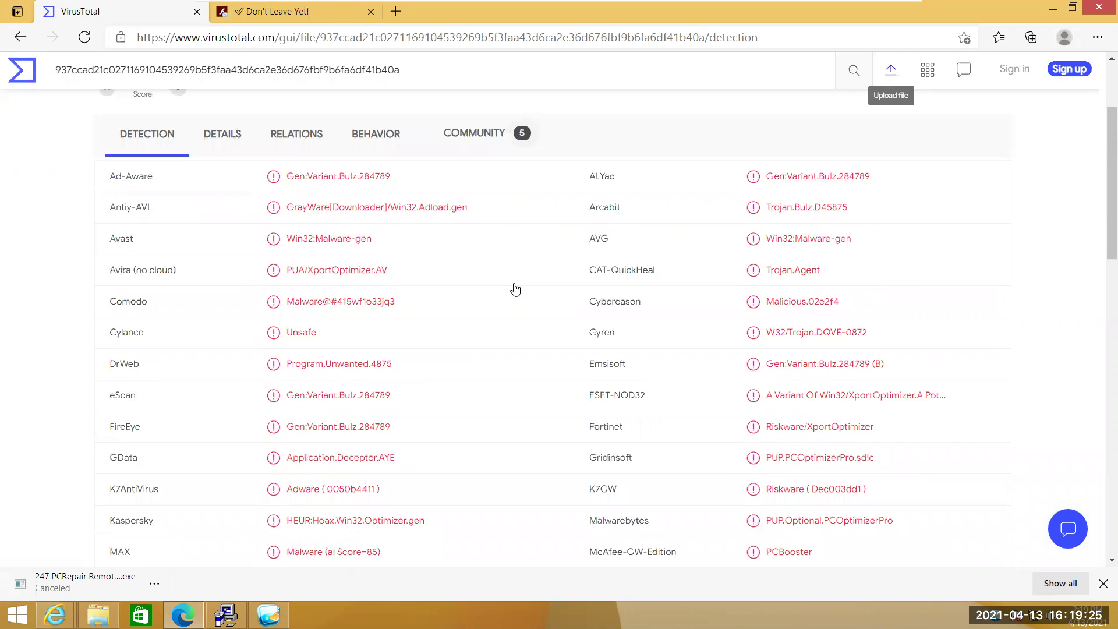
scroll(511, 286, "up", 3)
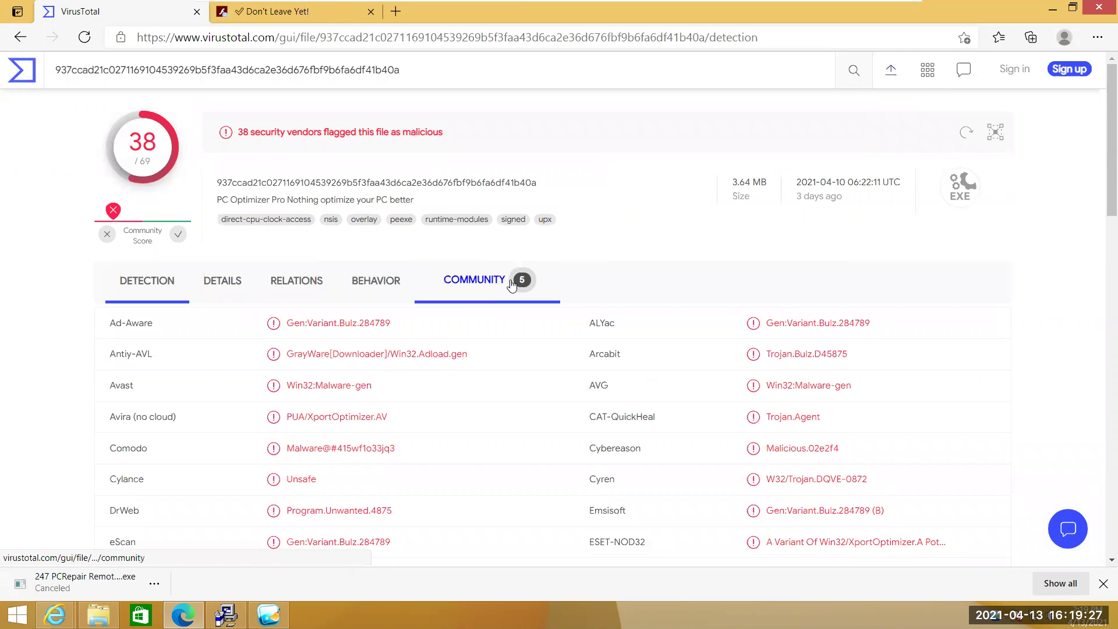
Step: Review the VirusTotal community comments on the PC Optimizer Pro installer, and return to examine its vendor detection list
left_click(476, 294)
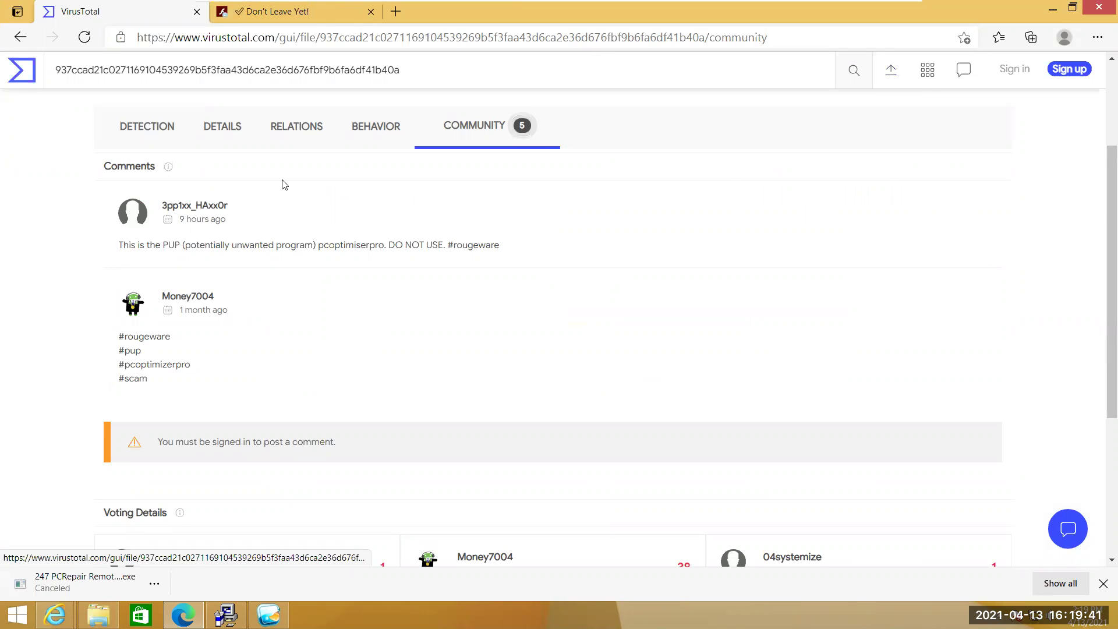
left_click(167, 126)
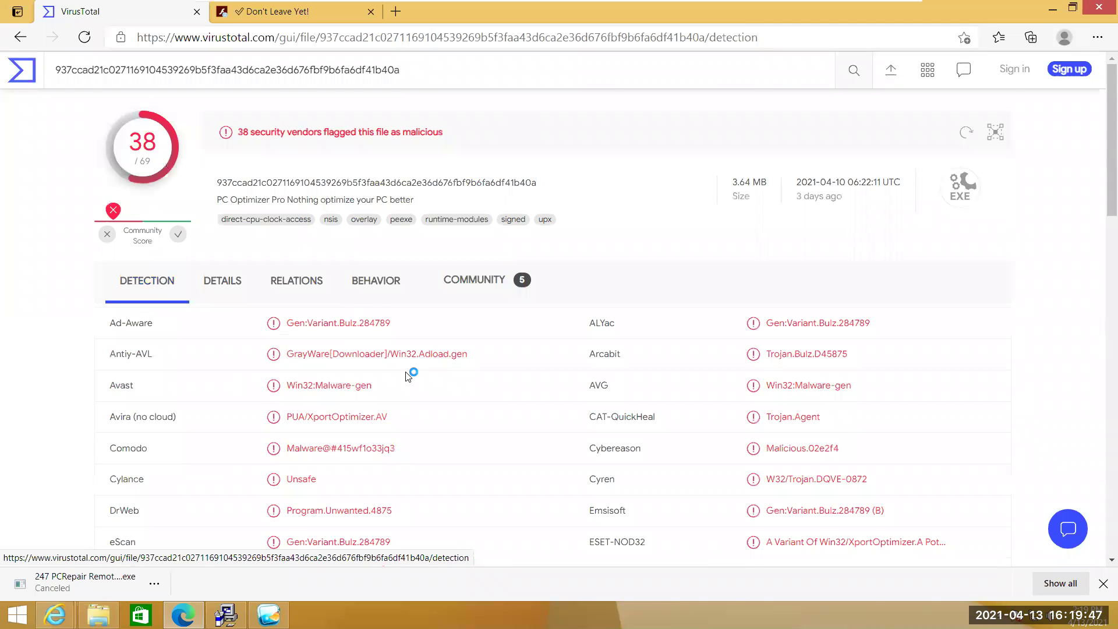
scroll(408, 376, "down", 5)
scroll(407, 376, "down", 1)
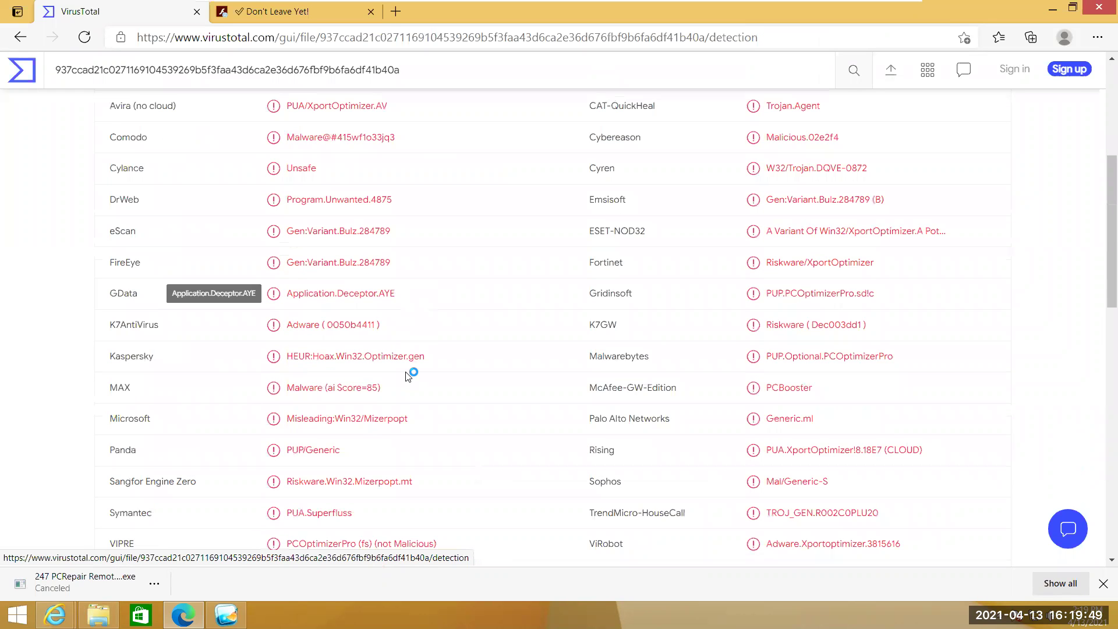
scroll(408, 376, "down", 5)
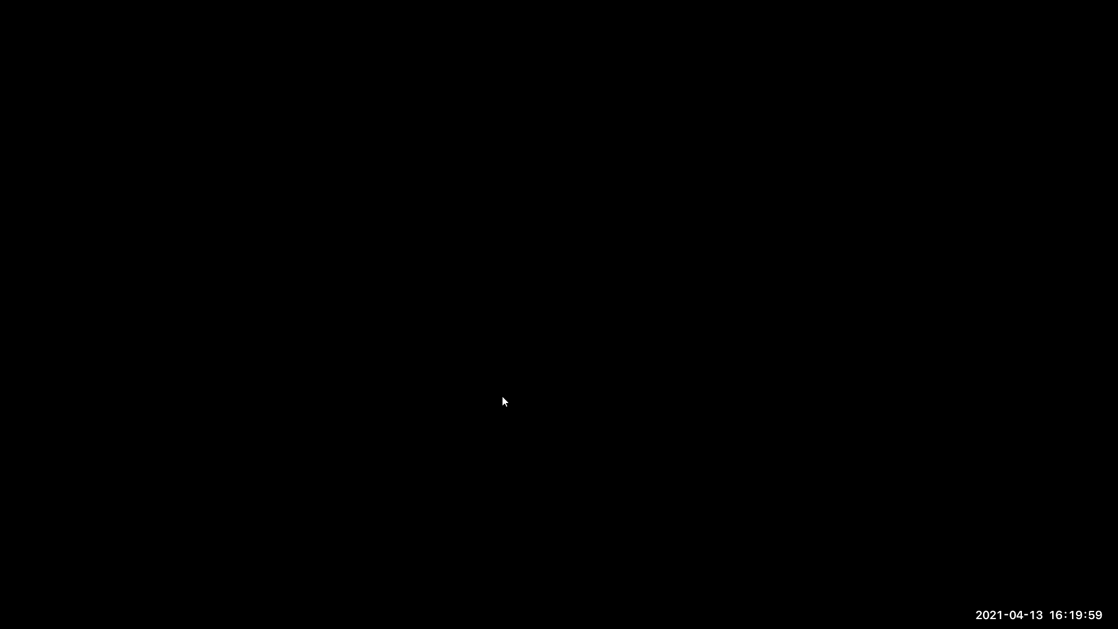
Step: Let PC Optimizer Pro open over the VirusTotal page, move its window aside, and start a Universal Fixer scan
left_click(501, 399)
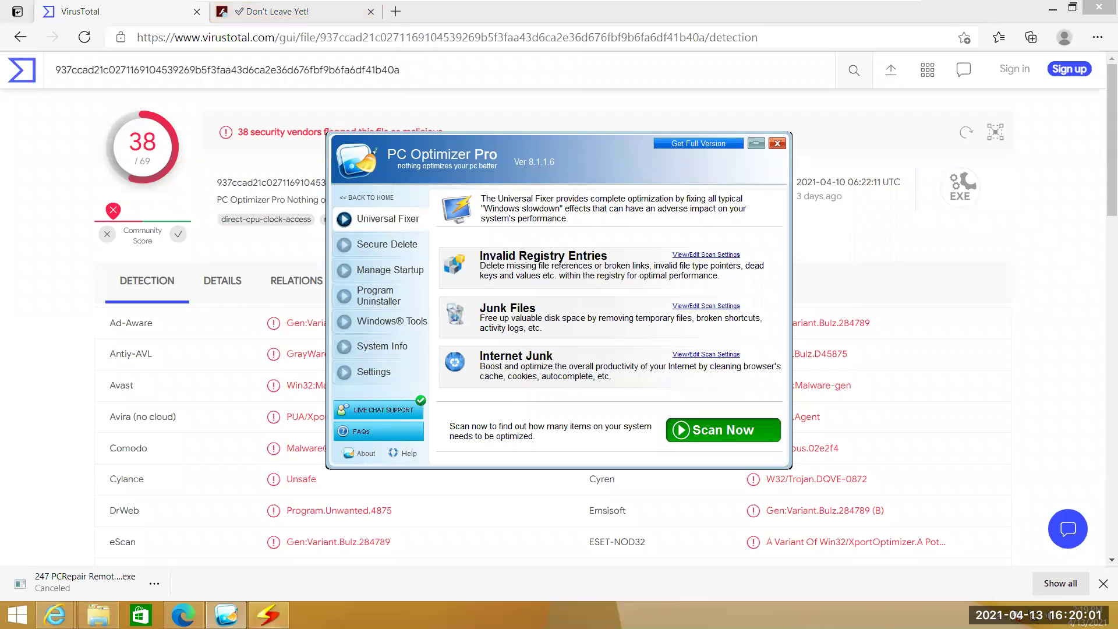
left_click_drag(561, 140, 720, 82)
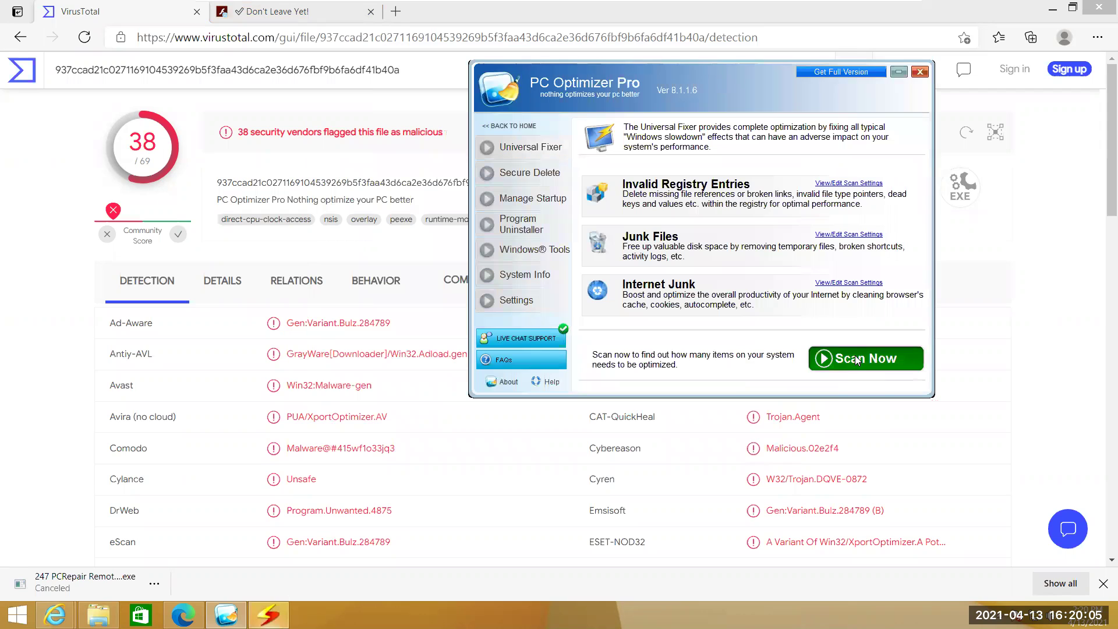
left_click(857, 360)
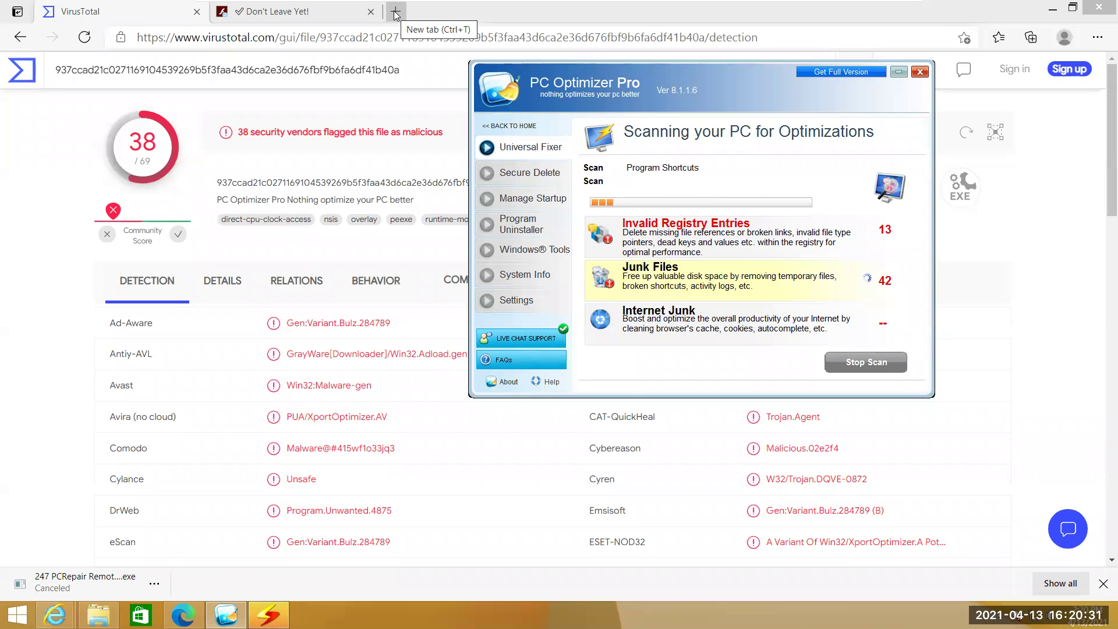
Step: Search the Start screen for "cleaner" and close the PC Optimizer Pro scan results window
left_click(17, 615)
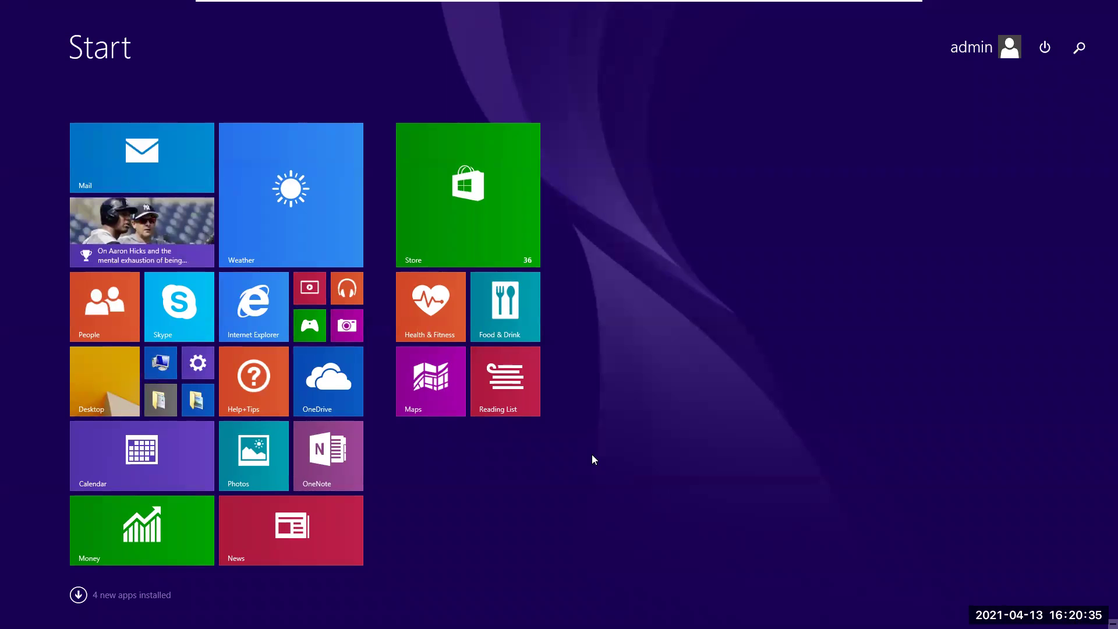
type("cleaner")
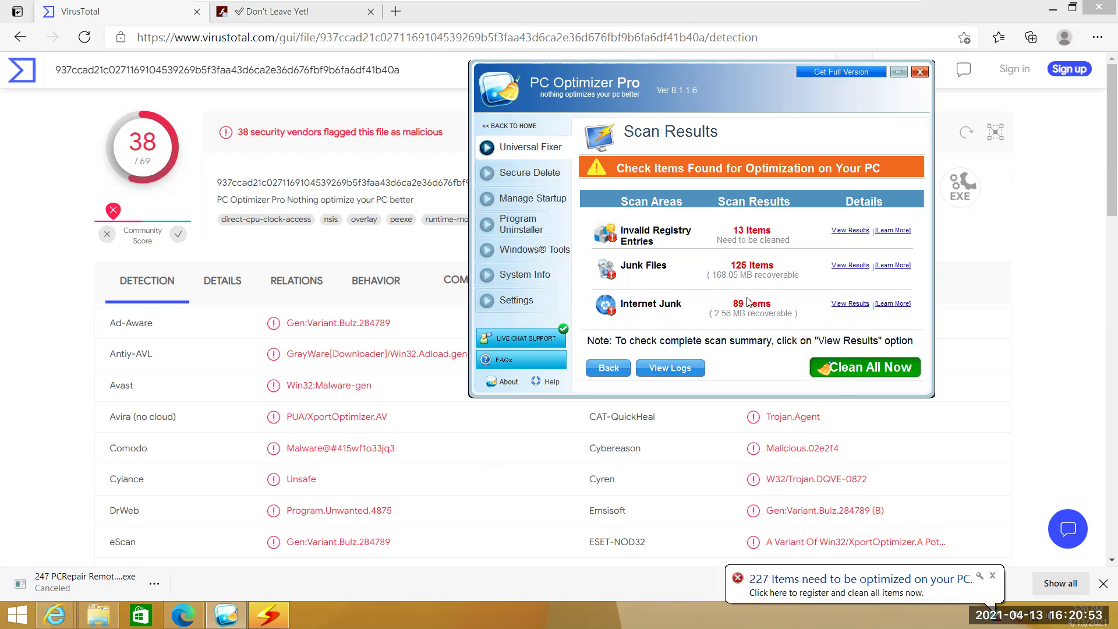
left_click(919, 72)
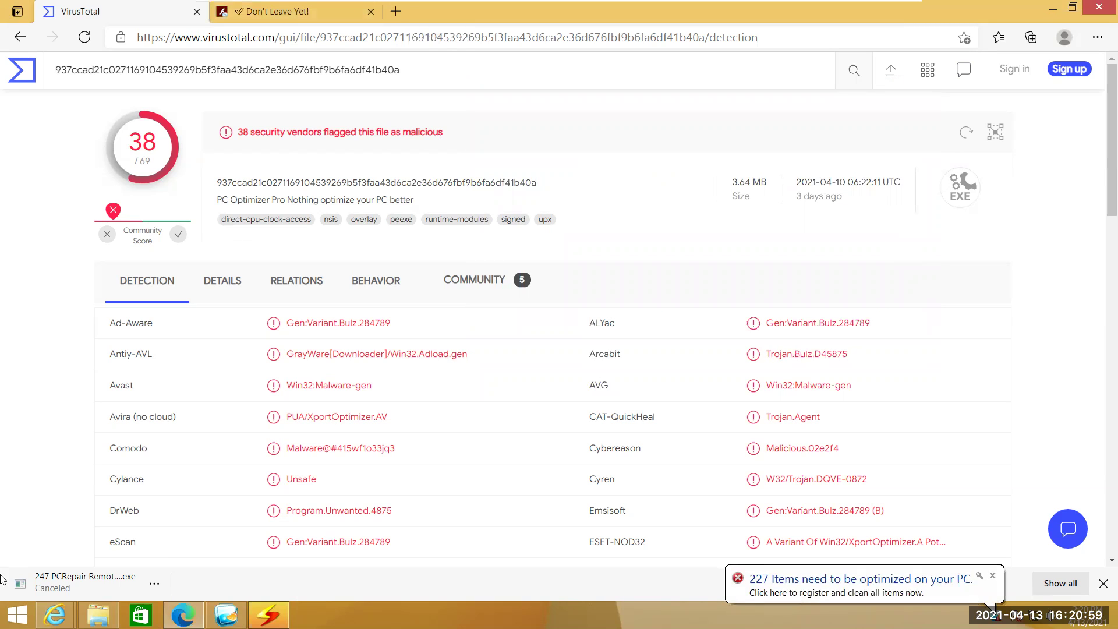
Step: Open the susetup archive in the Downloads folder and run susetup.exe despite its unverified publisher
left_click(98, 614)
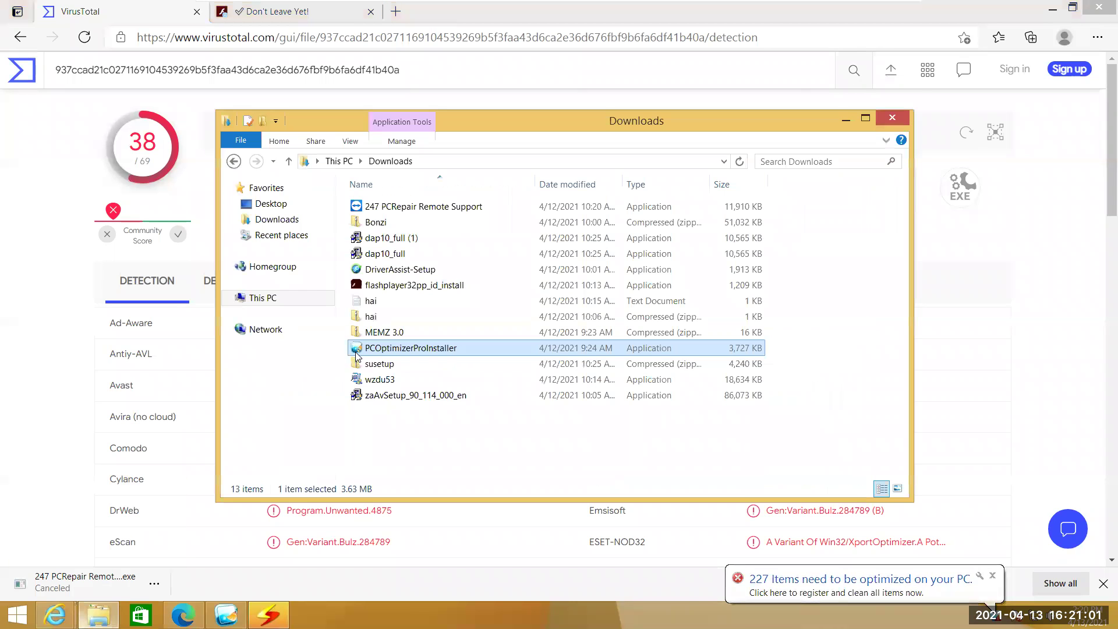
double_click(389, 370)
left_click(448, 206)
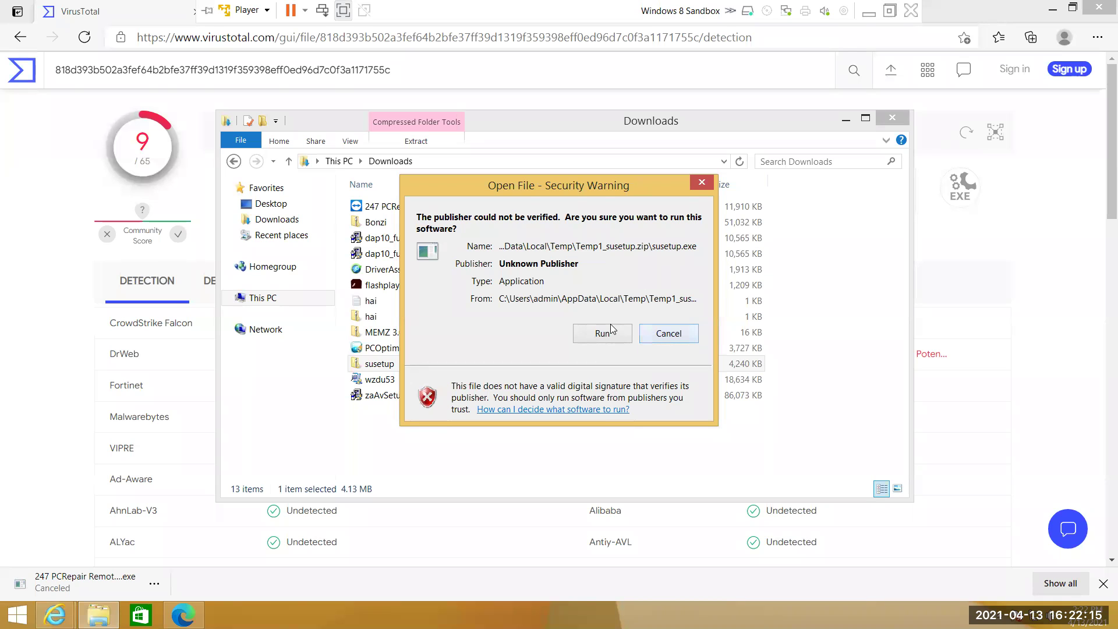
left_click(603, 333)
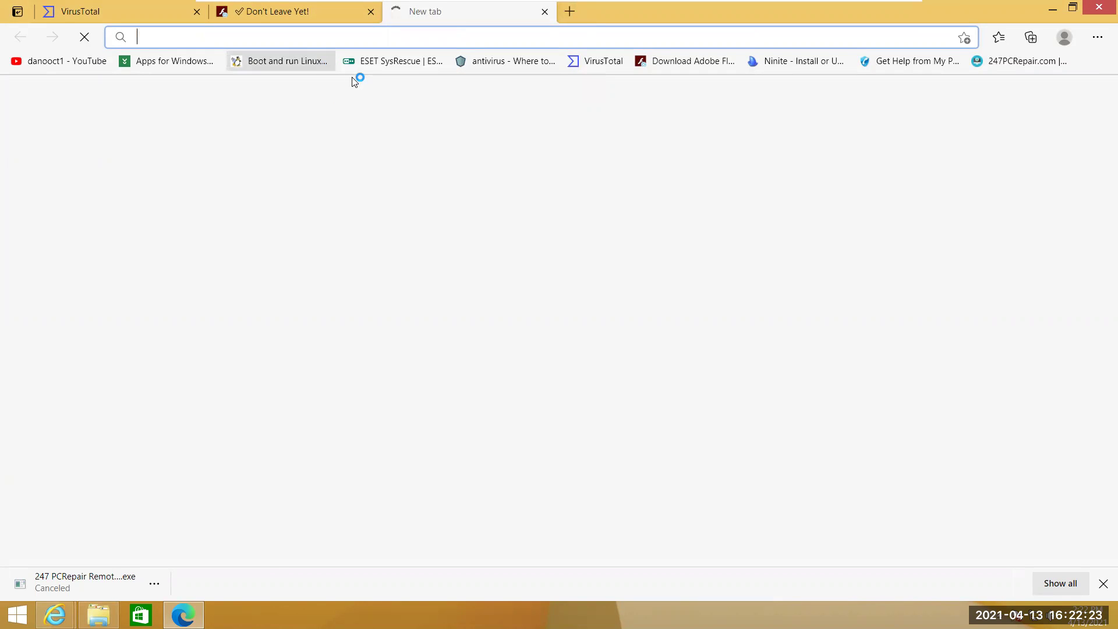
Step: Open the bookmarked Pen Drive Linux site in an additional tab and in the current tab, and look through its home page
right_click(304, 65)
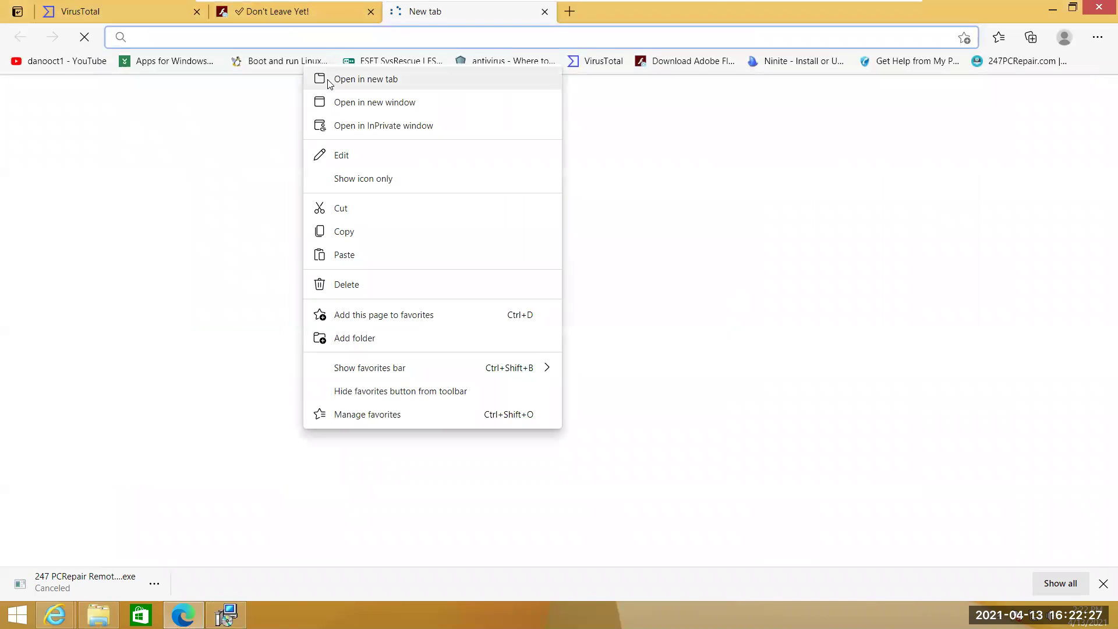
left_click(329, 78)
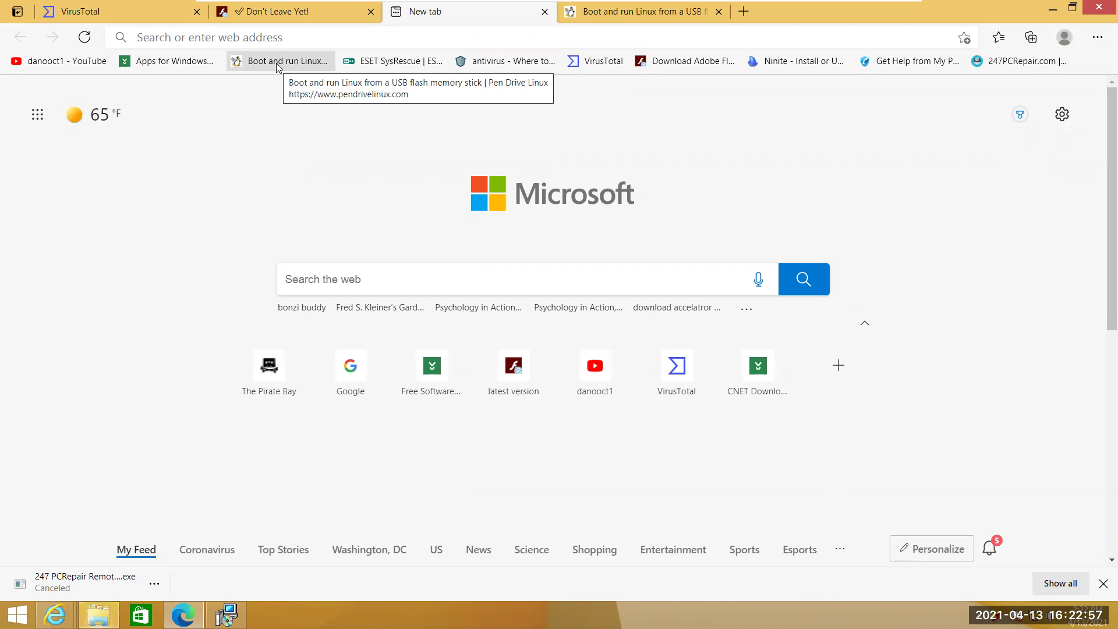
left_click(278, 62)
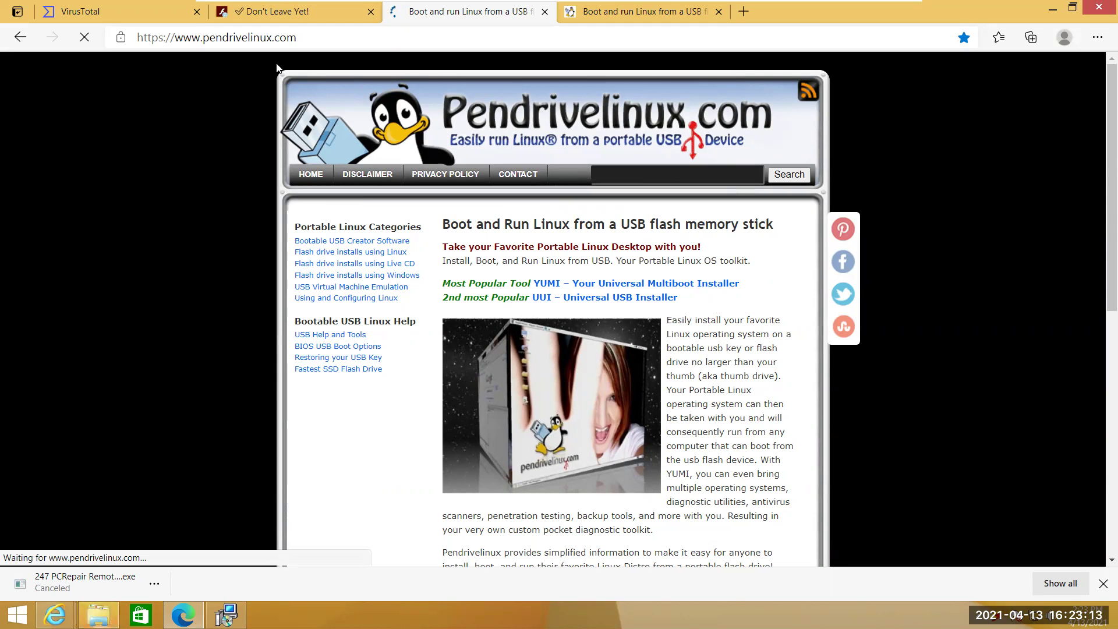
scroll(457, 103, "down", 3)
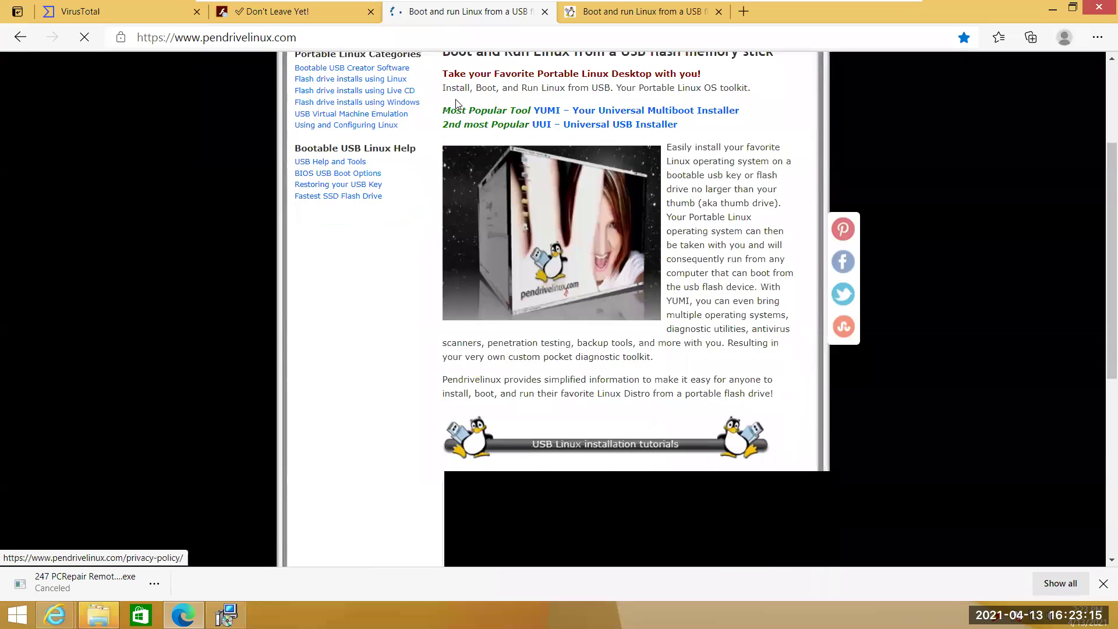
scroll(457, 103, "down", 3)
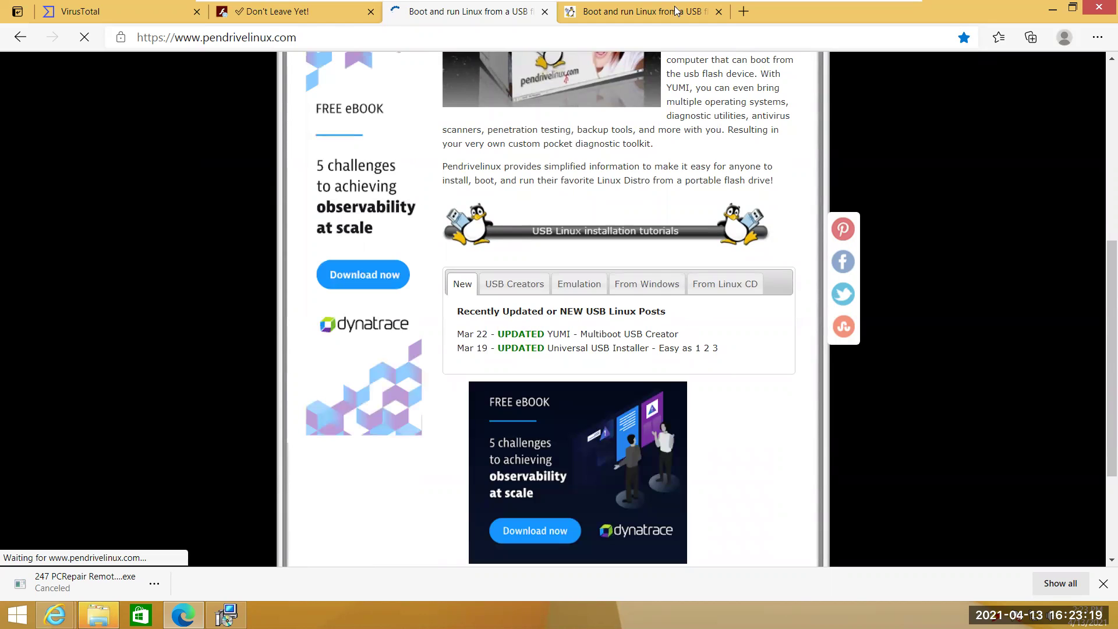
scroll(744, 17, "down", 3)
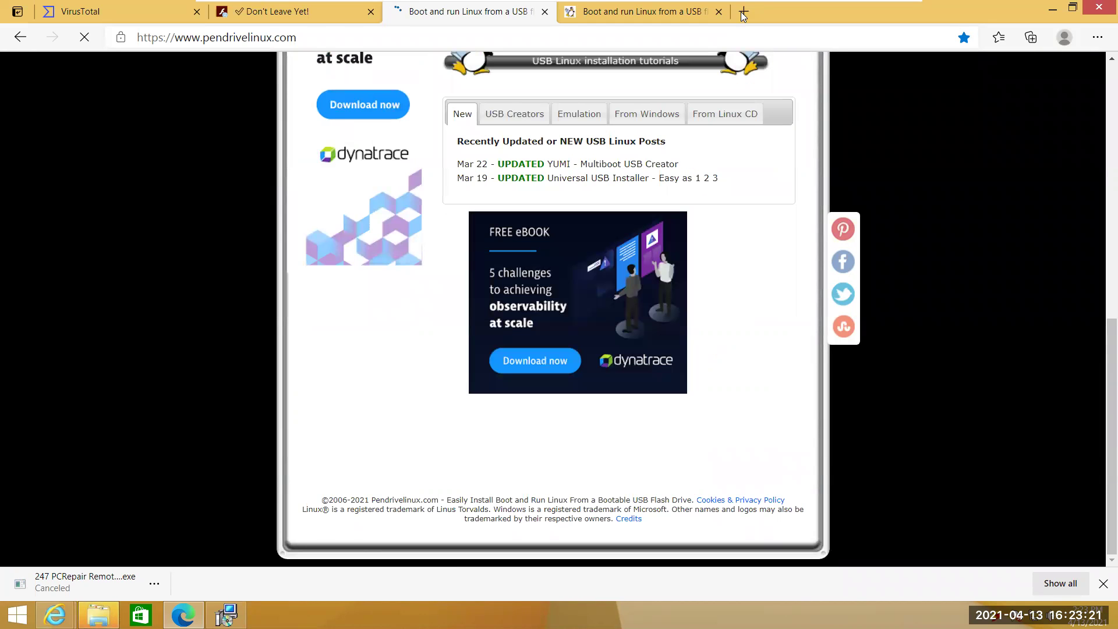
Step: Open the bookmarked ESET SysRescue page in a new tab and accept all of its cookies
left_click(742, 13)
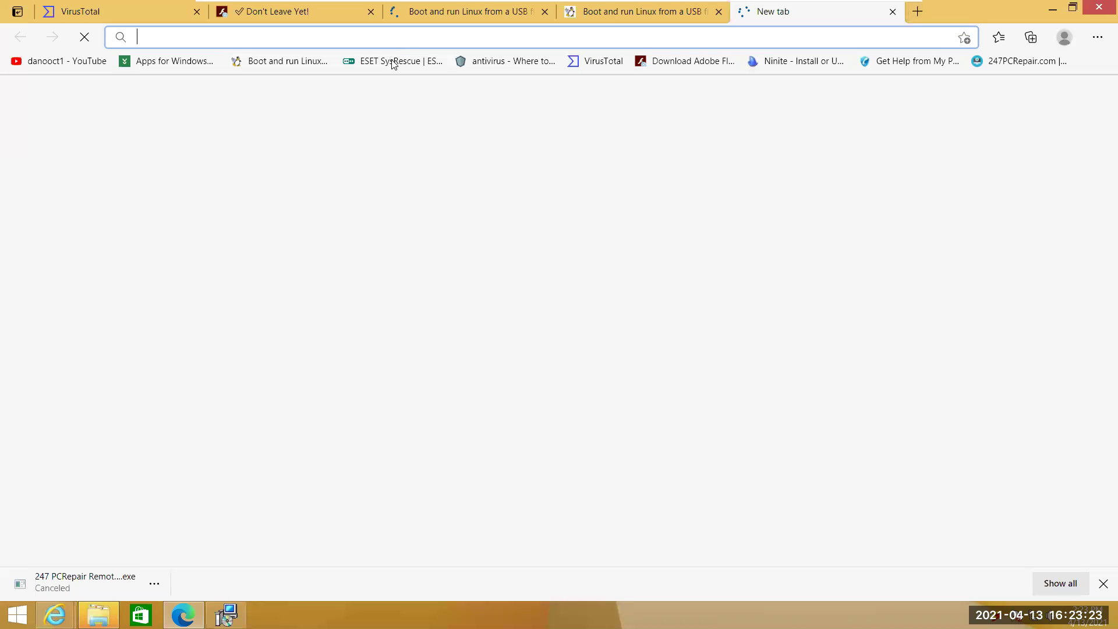
left_click(393, 62)
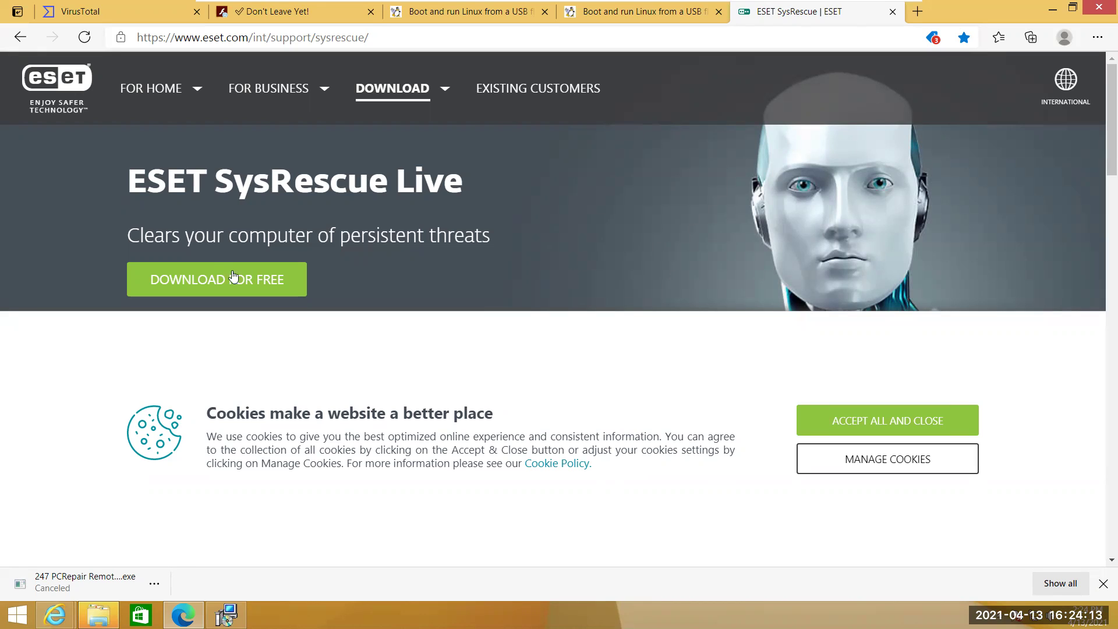
scroll(427, 284, "down", 1)
scroll(501, 274, "up", 1)
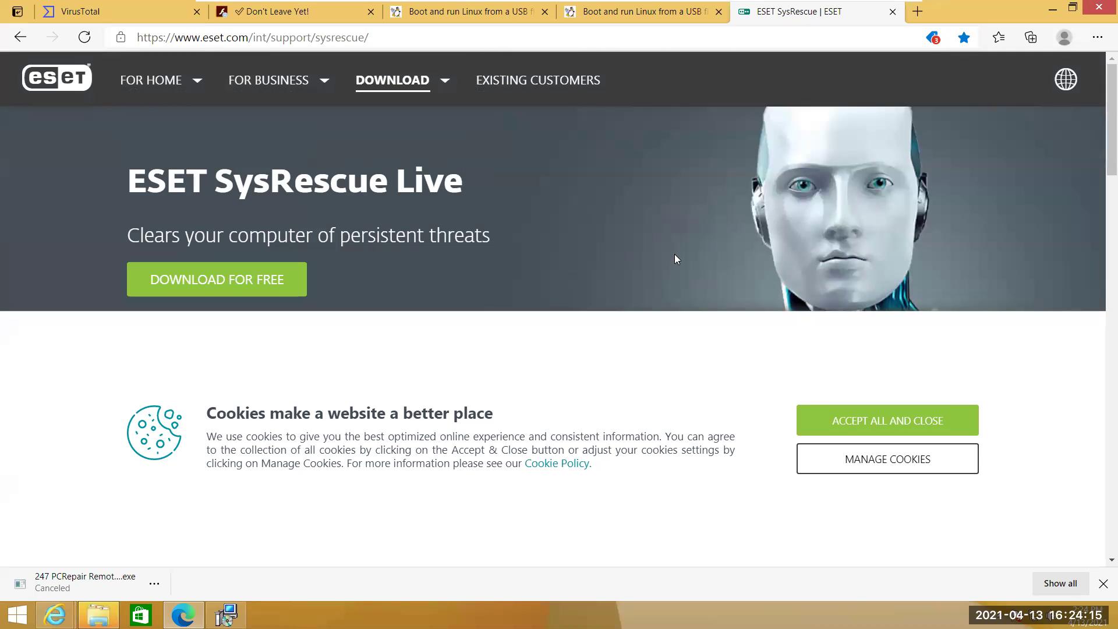
scroll(804, 192, "down", 1)
scroll(833, 224, "down", 4)
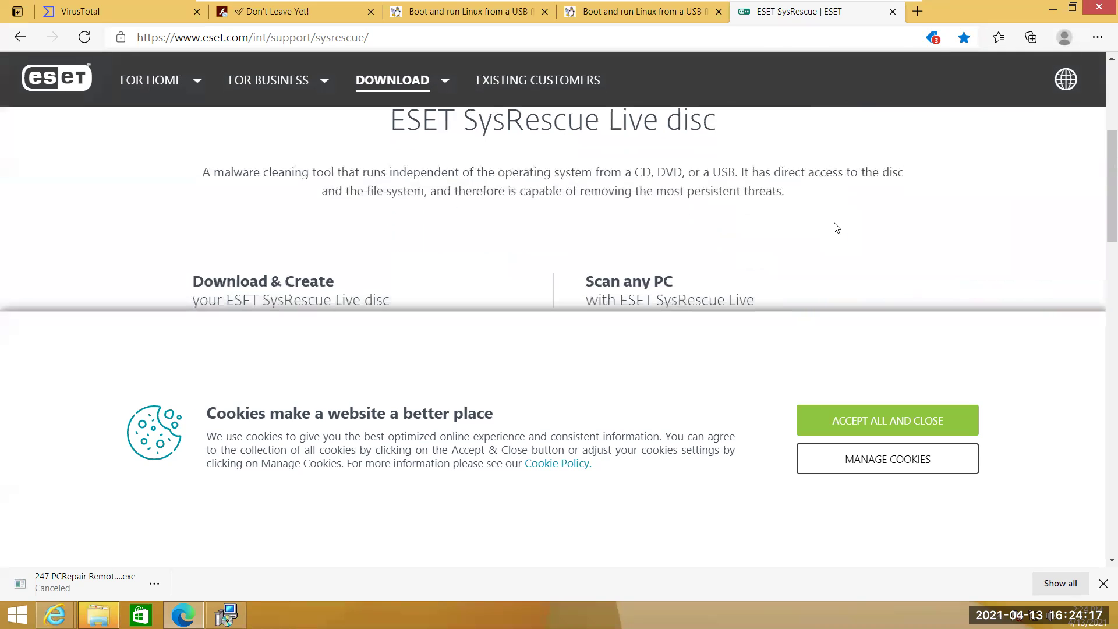
scroll(836, 227, "down", 1)
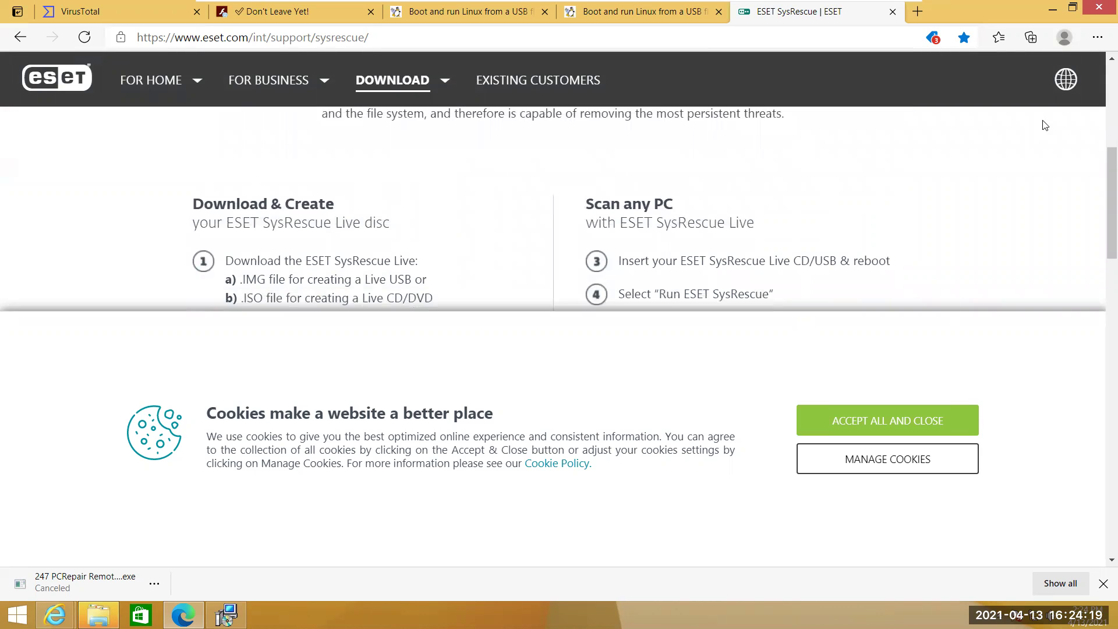
left_click(903, 424)
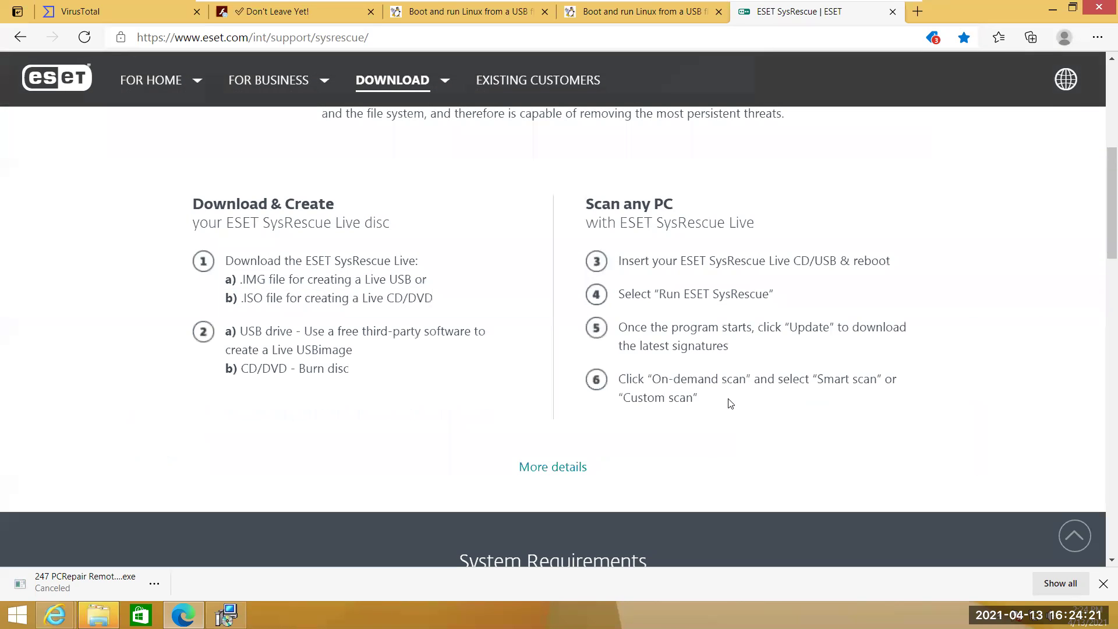
Step: Examine the ESET SysRescue Live instructions for scanning a PC, highlighting the reboot and "Run ESET SysRescue" steps
left_click_drag(642, 265, 865, 277)
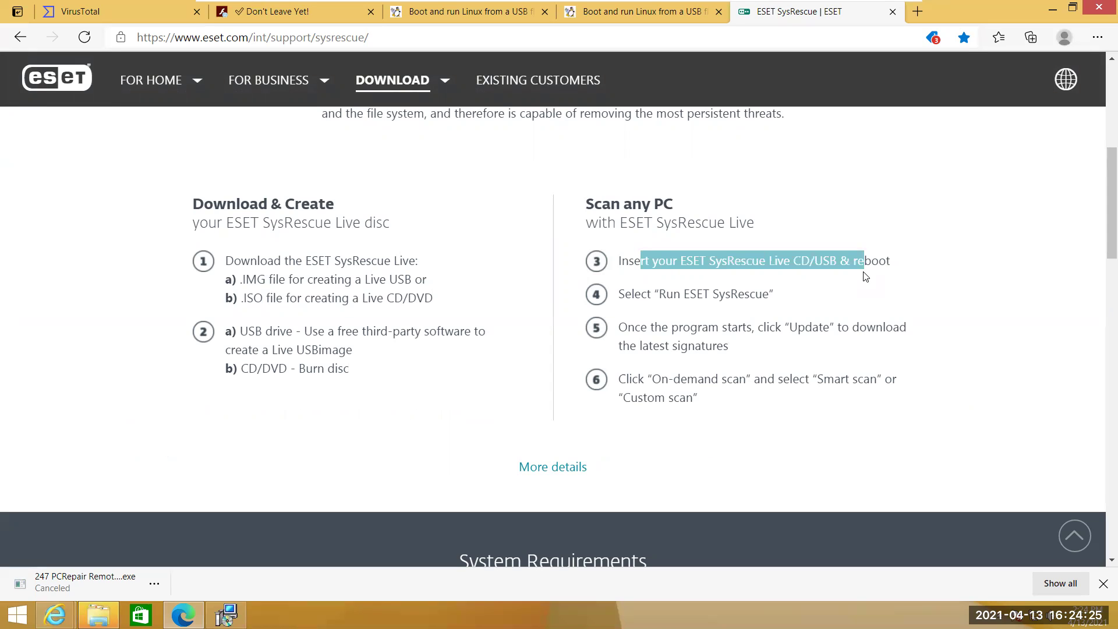
left_click_drag(641, 295, 785, 305)
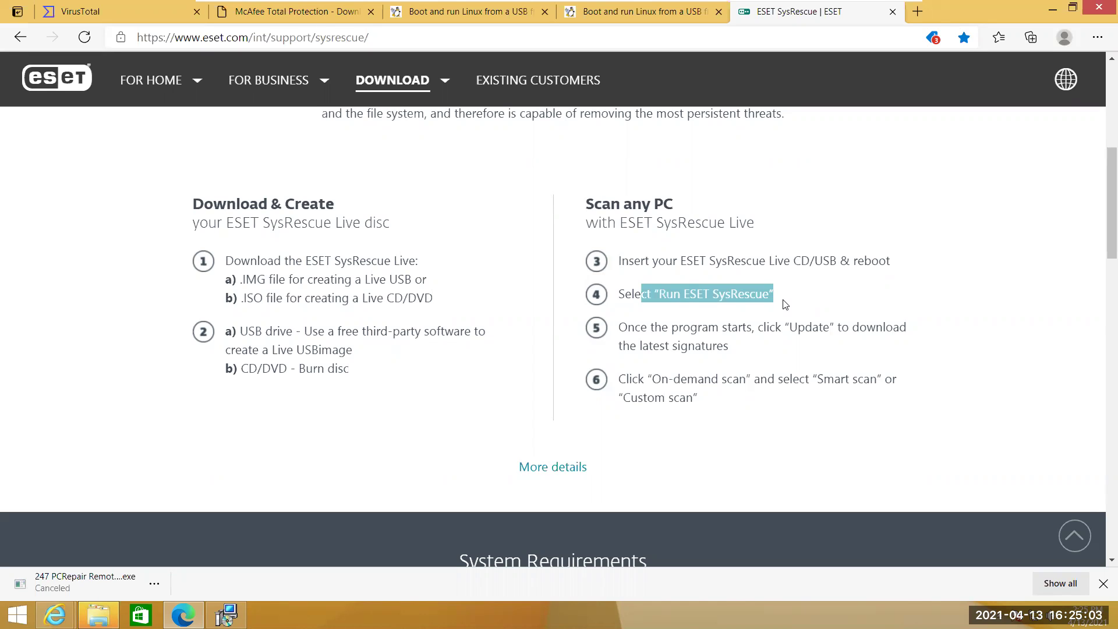
scroll(784, 304, "down", 1)
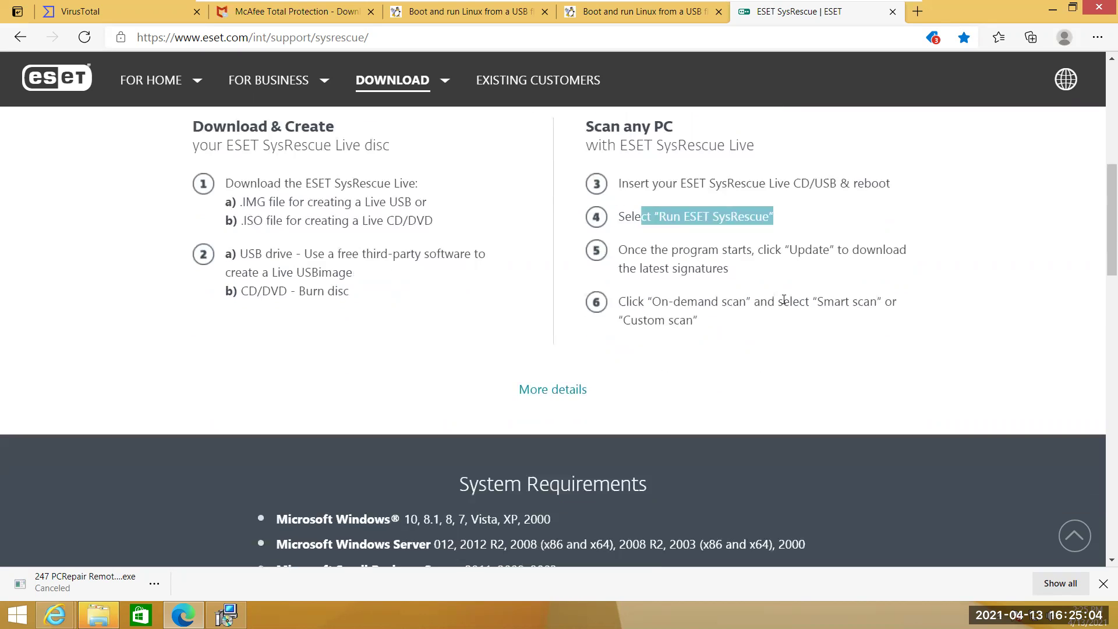
triple_click(757, 175)
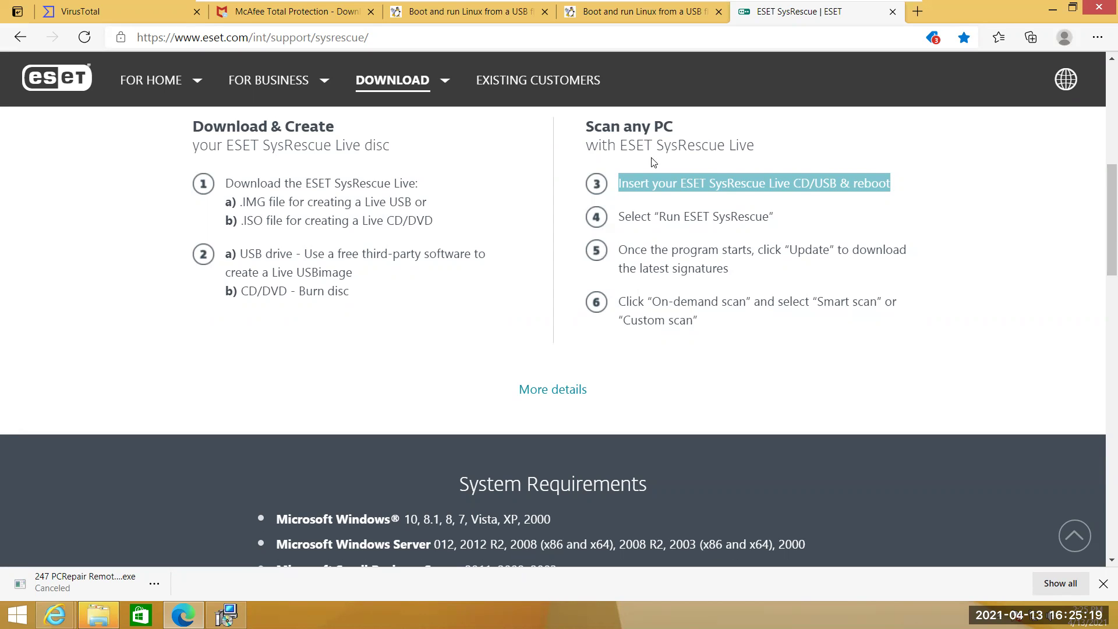
scroll(653, 162, "up", 1)
left_click_drag(585, 203, 768, 284)
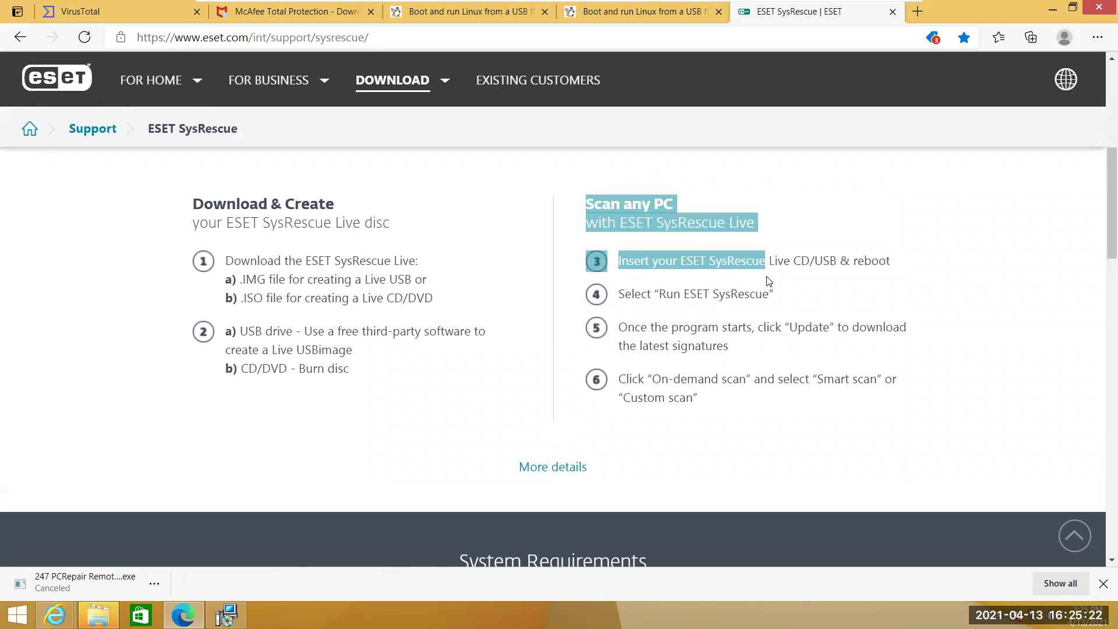
left_click(656, 224)
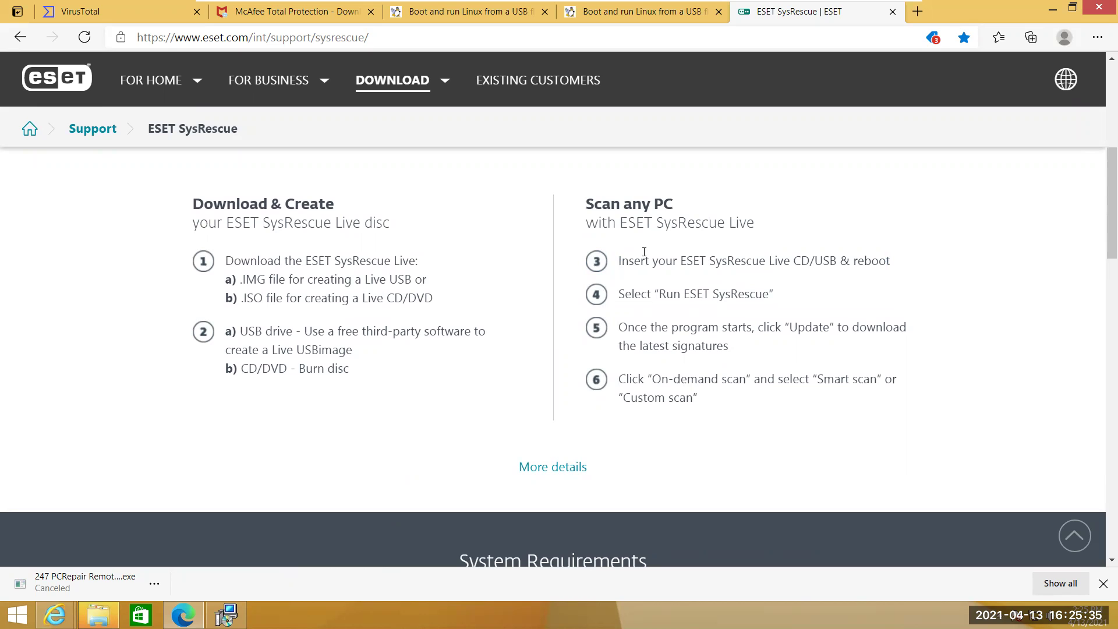
scroll(807, 72, "up", 5)
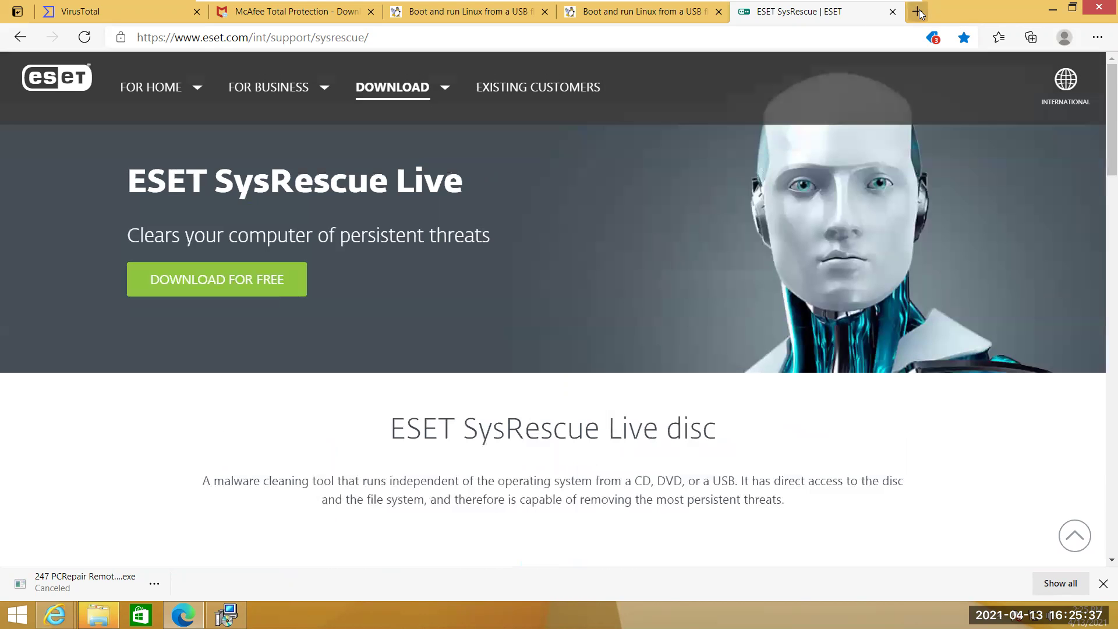
Step: Open a new tab and close both Pen Drive Linux tabs and the ESET SysRescue tab
left_click(919, 14)
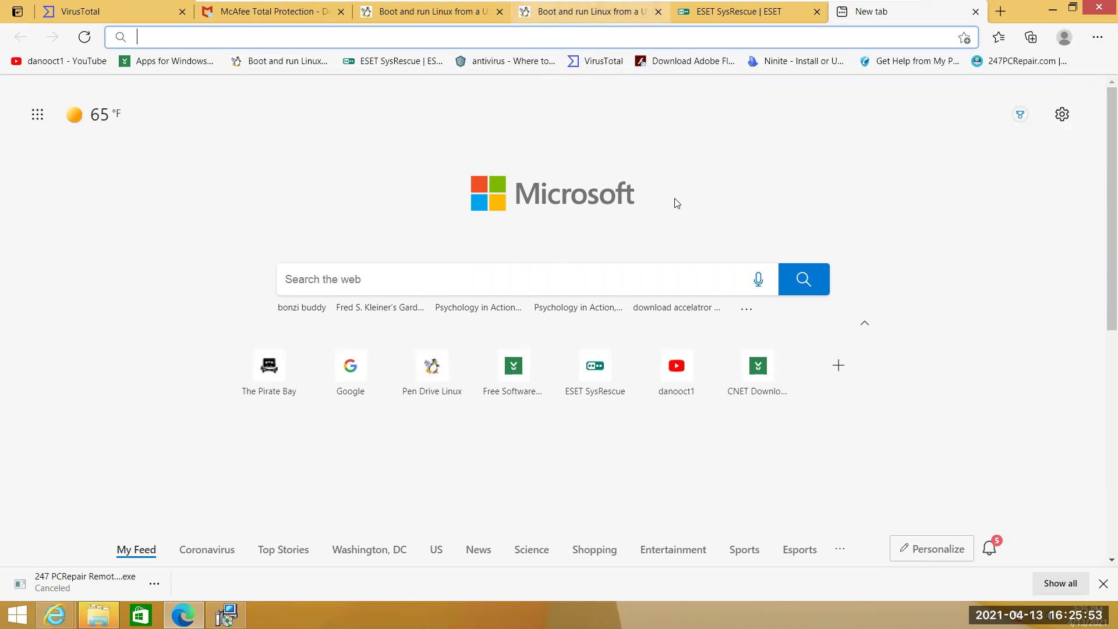
key("ctrl+4")
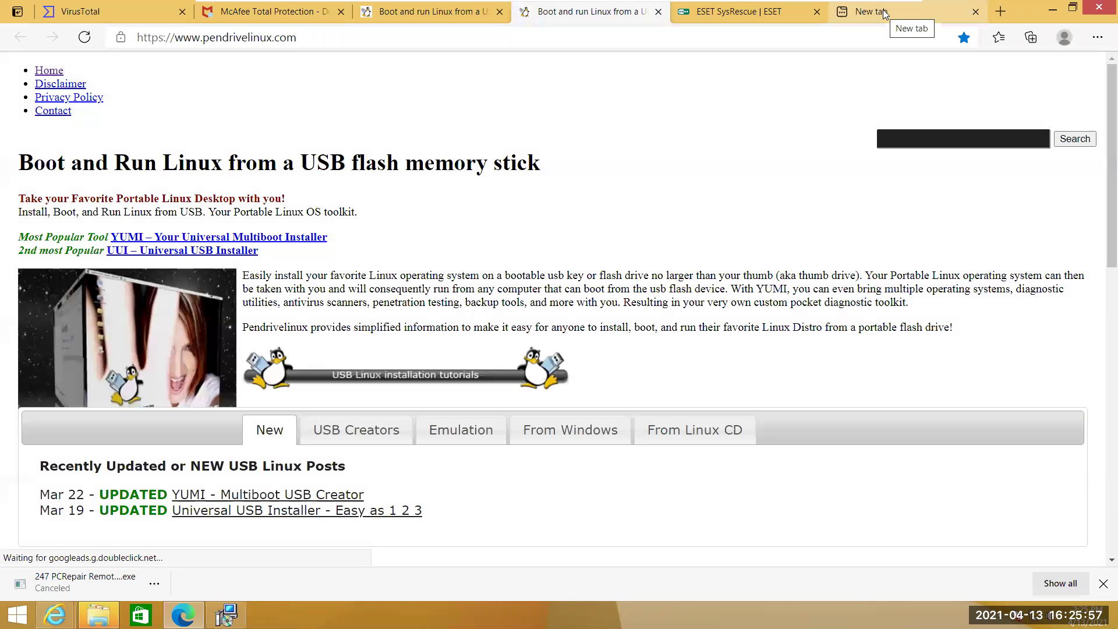
left_click(884, 13)
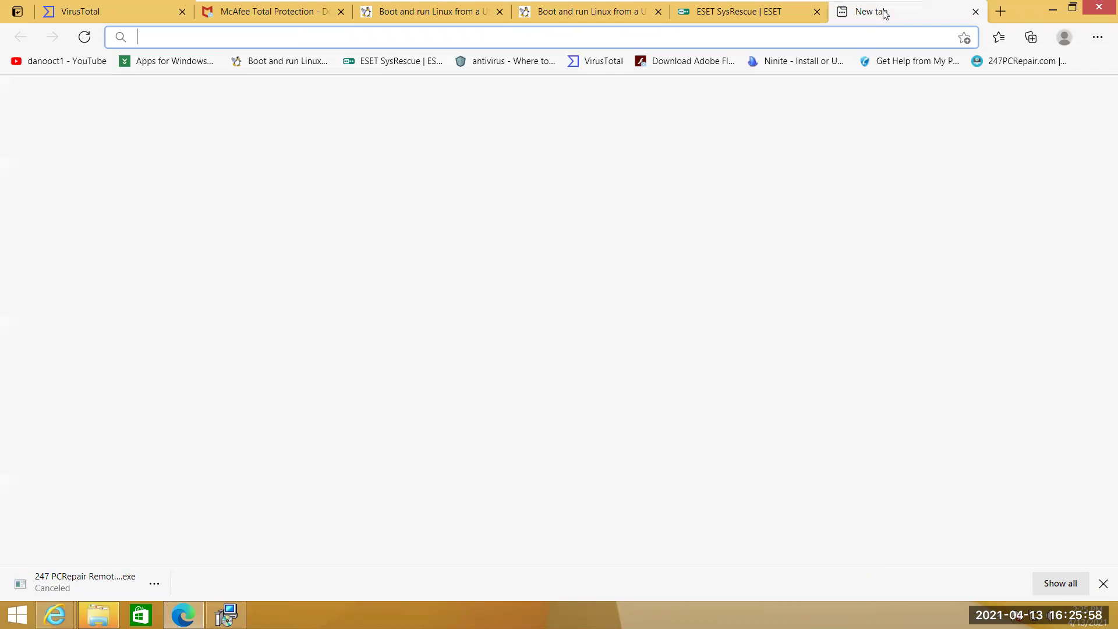
left_click(659, 11)
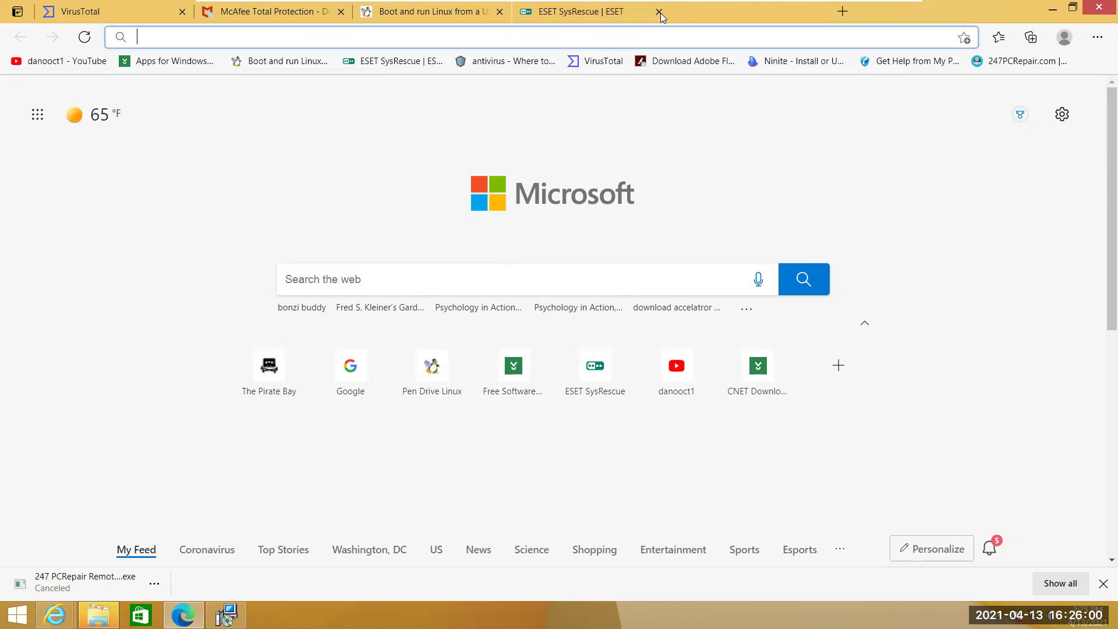
left_click(500, 11)
left_click(500, 12)
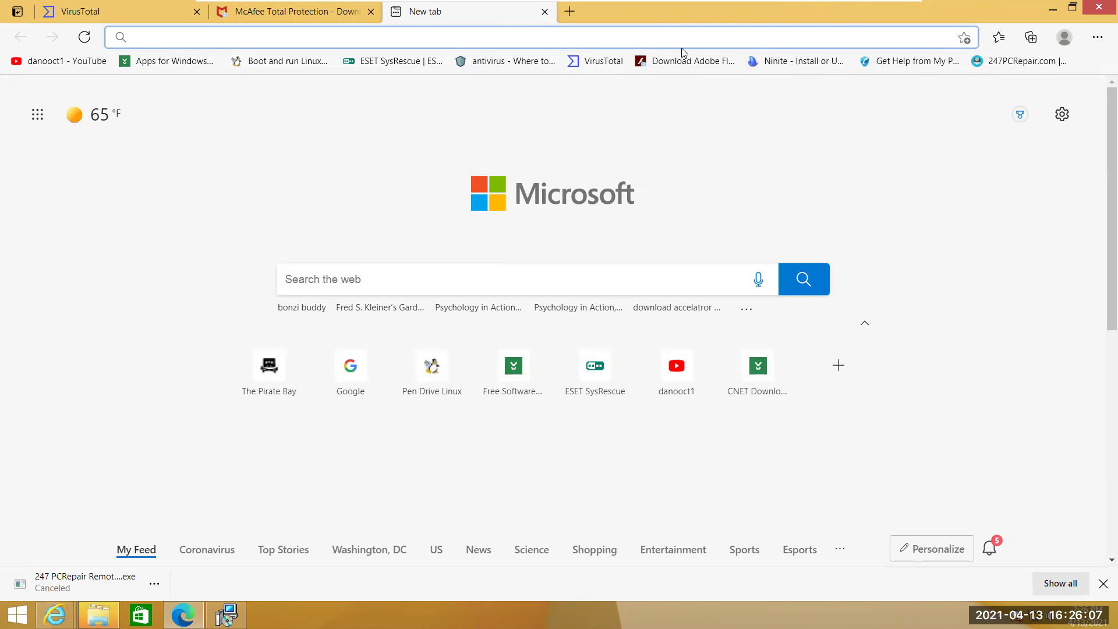
Step: Open the bookmarked Ninite site and look through its home page and list of installable apps
left_click(764, 61)
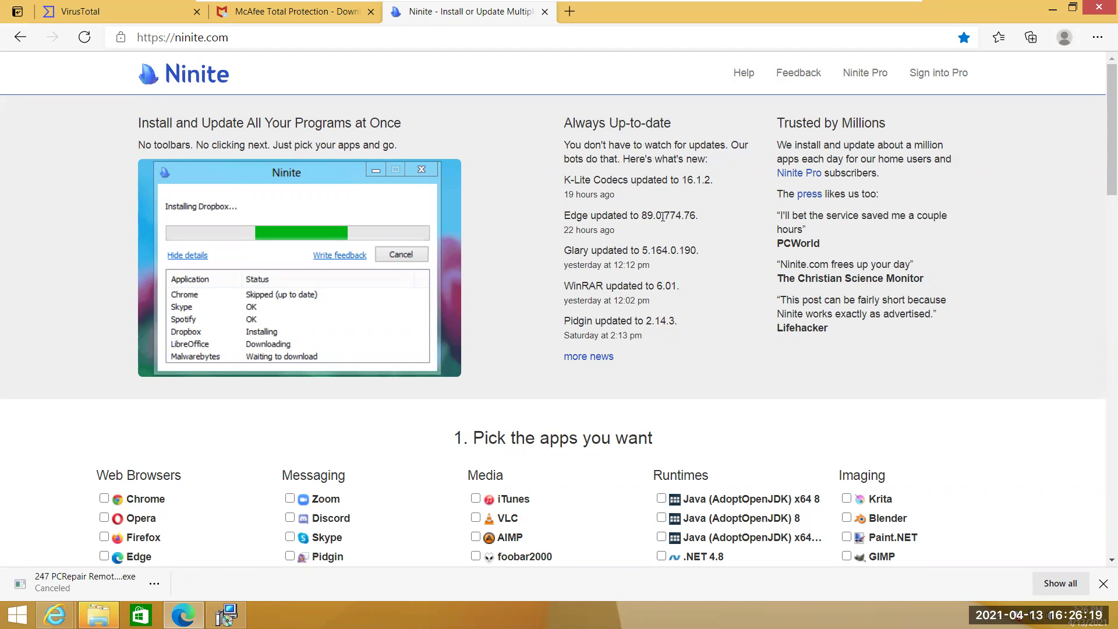
scroll(662, 217, "down", 10)
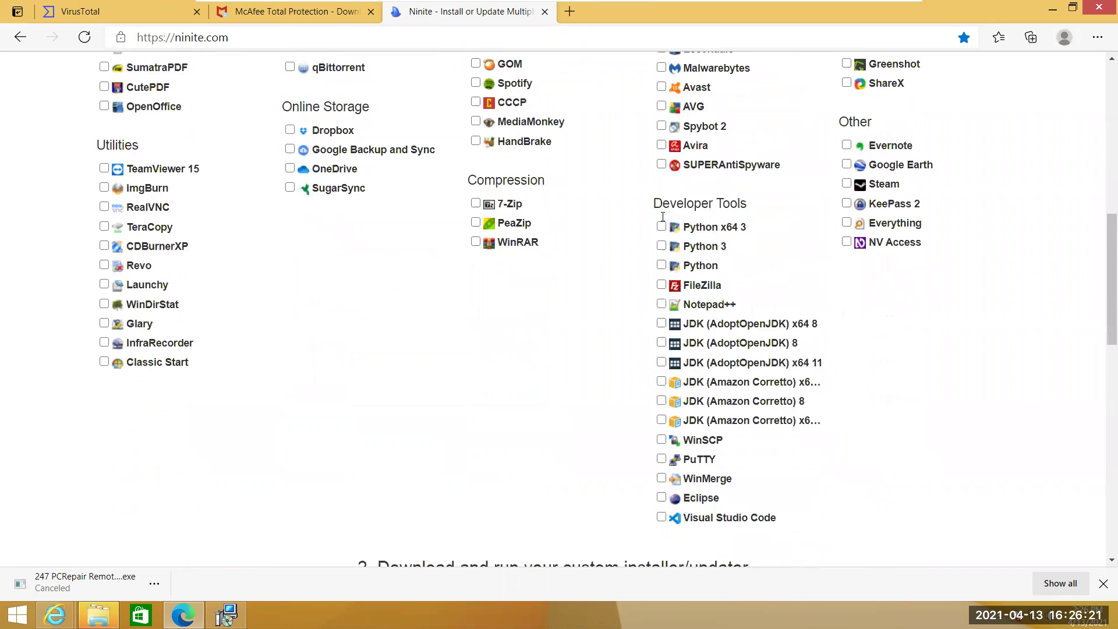
scroll(662, 217, "down", 10)
scroll(652, 301, "down", 5)
scroll(737, 314, "up", 20)
scroll(737, 315, "down", 3)
scroll(737, 314, "up", 5)
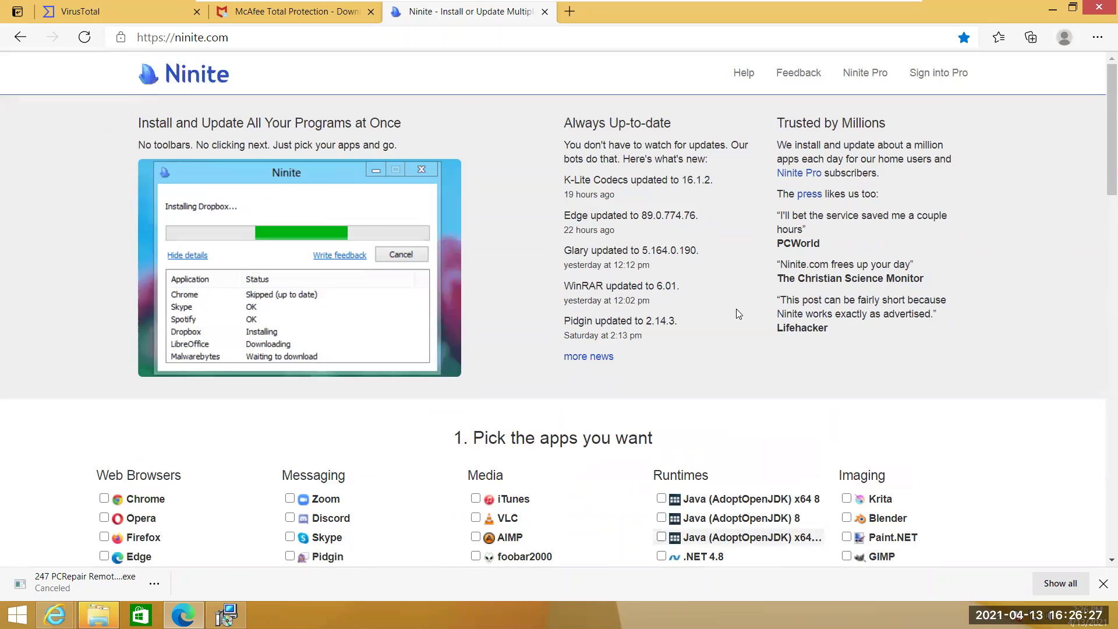
Step: Select Chrome among Ninite's web browsers and look through the other app categories
scroll(737, 314, "down", 8)
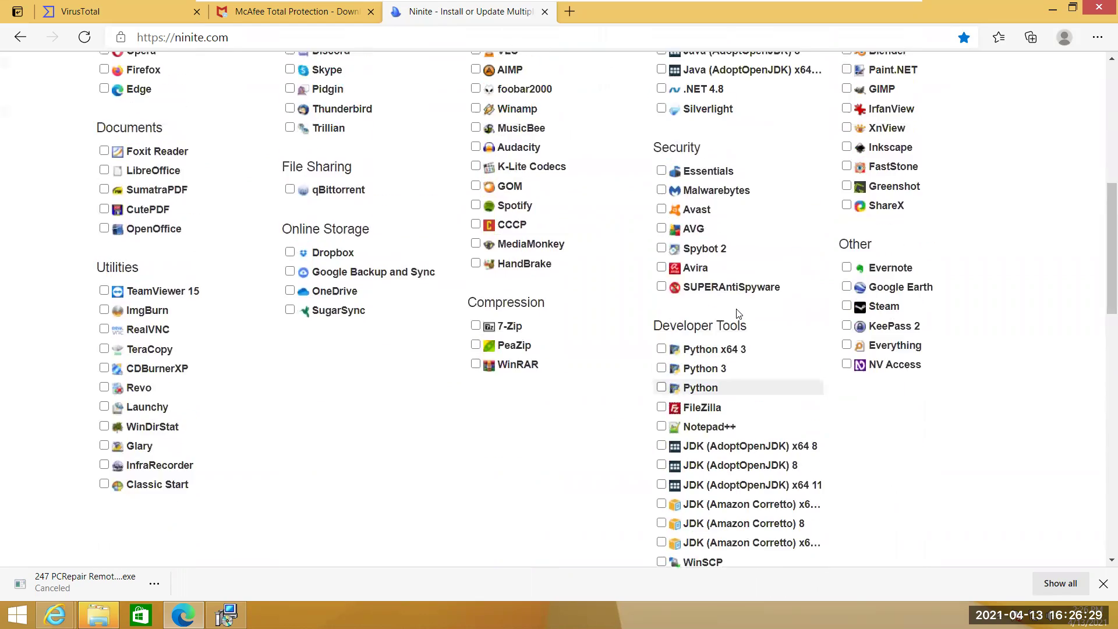
scroll(737, 314, "up", 3)
left_click(104, 191)
scroll(348, 158, "down", 2)
scroll(348, 158, "up", 3)
scroll(970, 372, "down", 6)
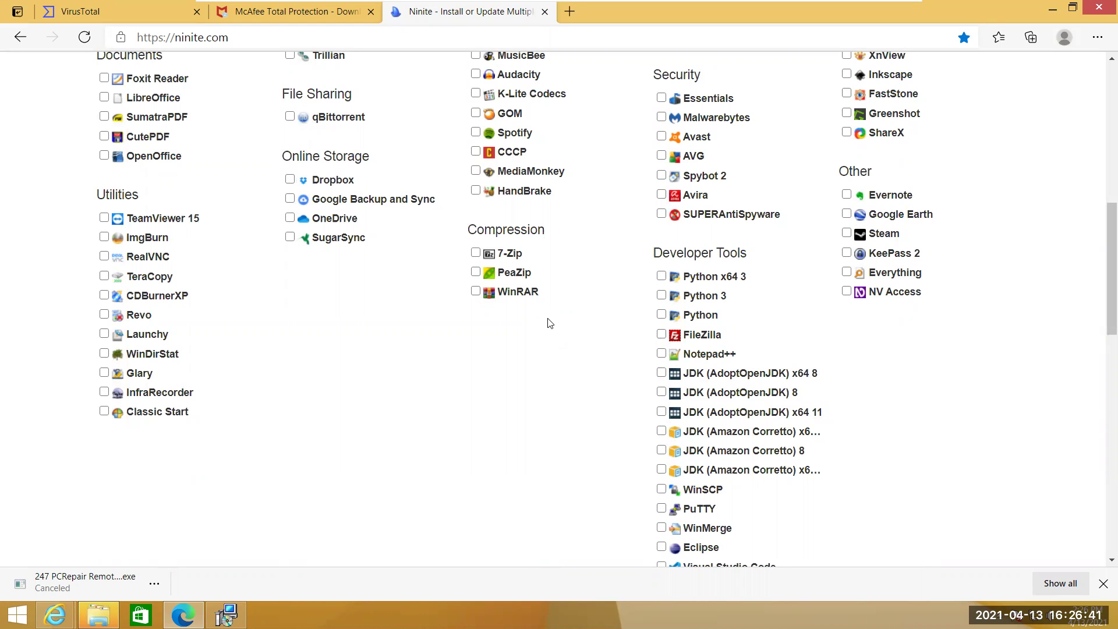
scroll(549, 323, "up", 9)
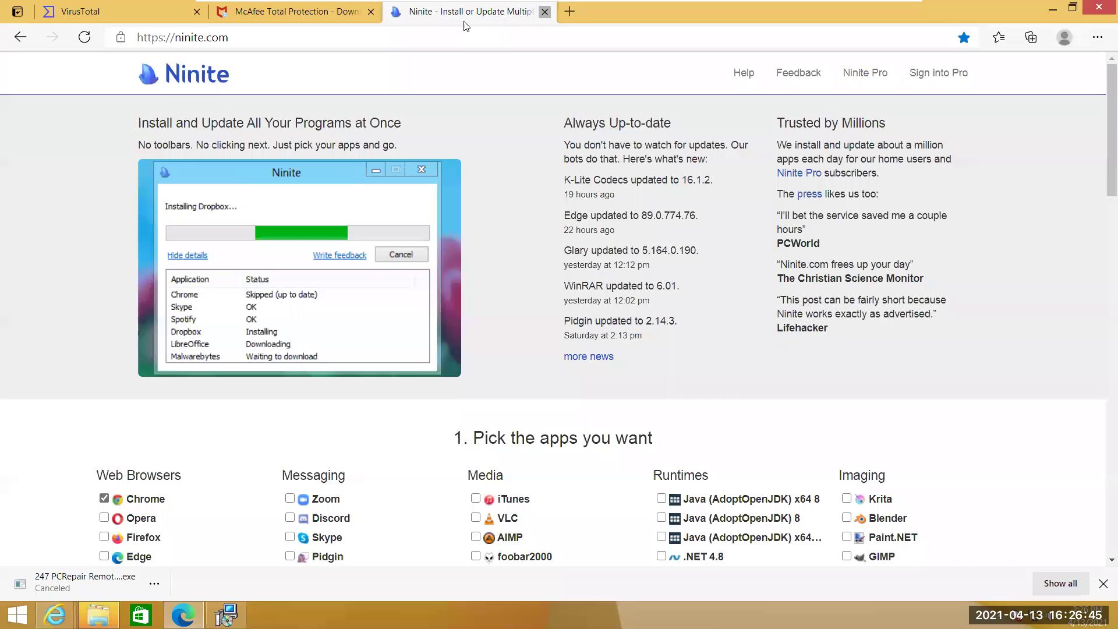
Step: Close the Ninite tab, then look over Softonic's McAfee Total Protection page and close it too
left_click(545, 11)
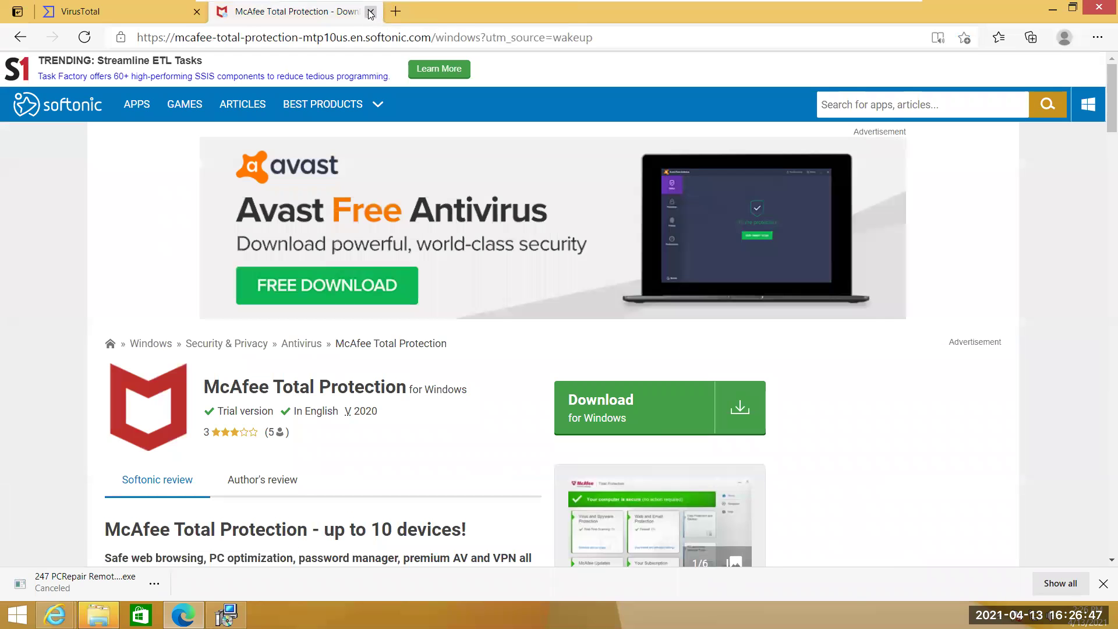
scroll(352, 300, "down", 8)
scroll(98, 107, "up", 2)
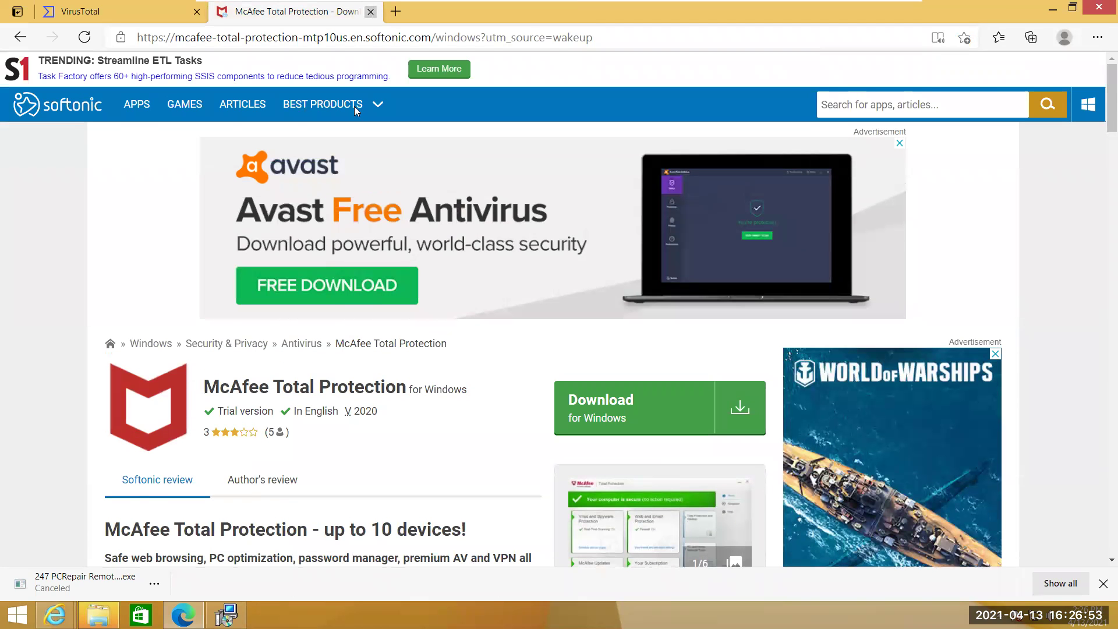
left_click(371, 11)
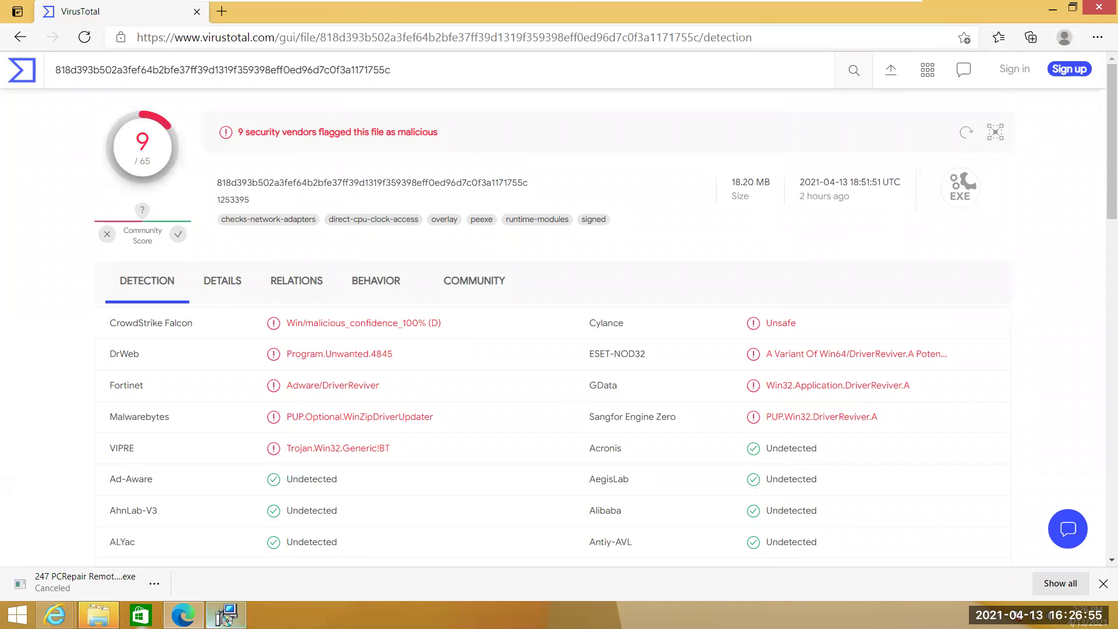
Step: Allow susetup.exe to run, accept the license agreement and install Super Utilities with the default setup options
left_click(224, 616)
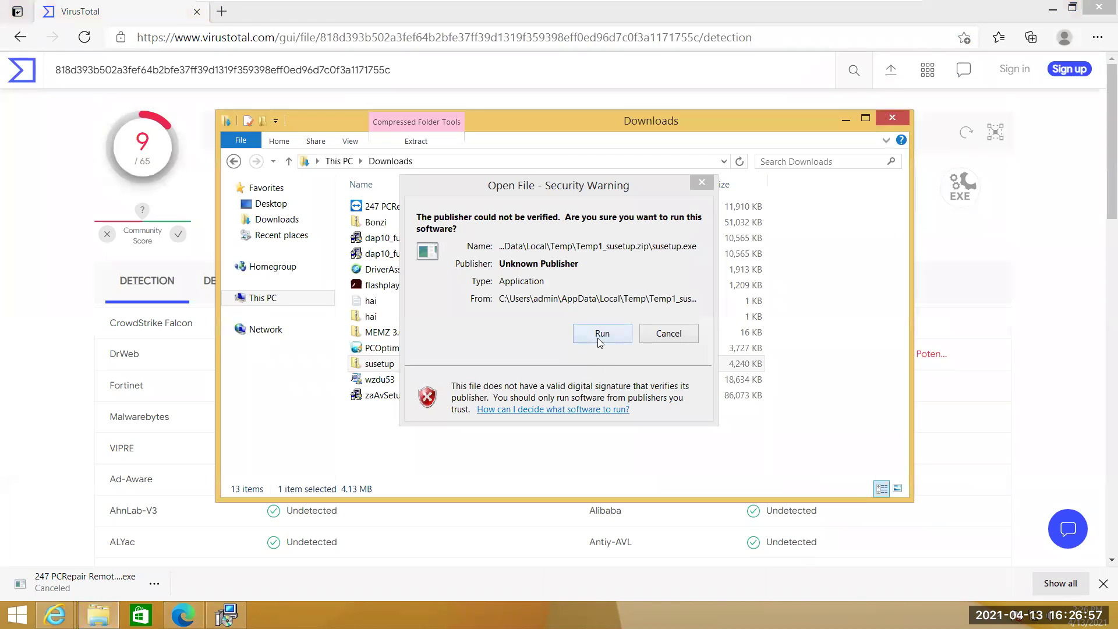
left_click(600, 334)
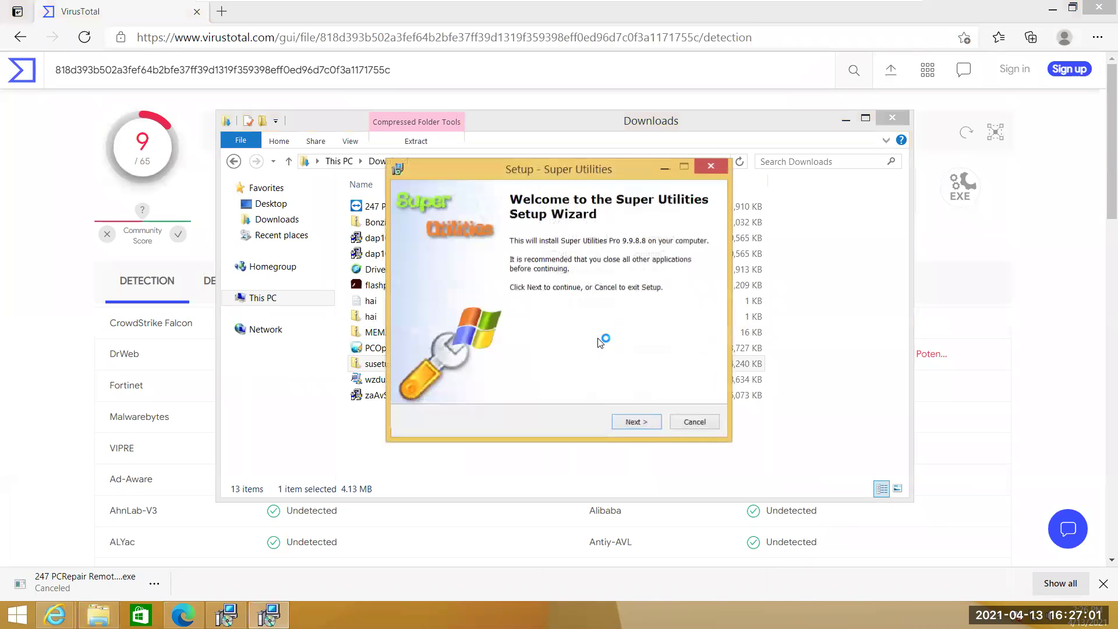
left_click(630, 424)
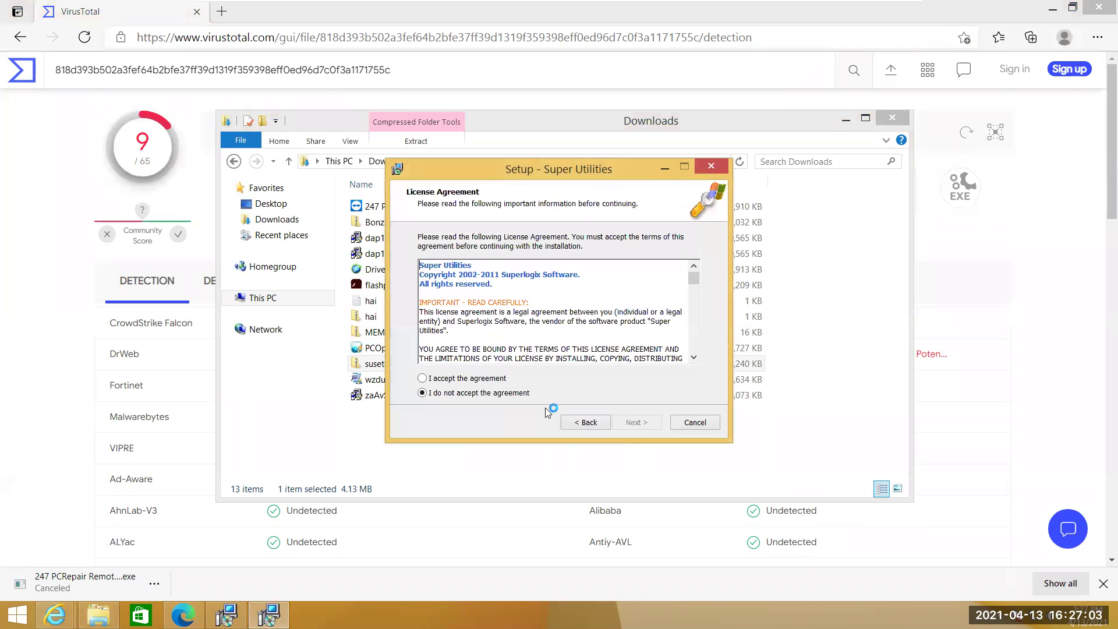
left_click(490, 380)
left_click(636, 420)
left_click(635, 421)
left_click(636, 421)
left_click(636, 420)
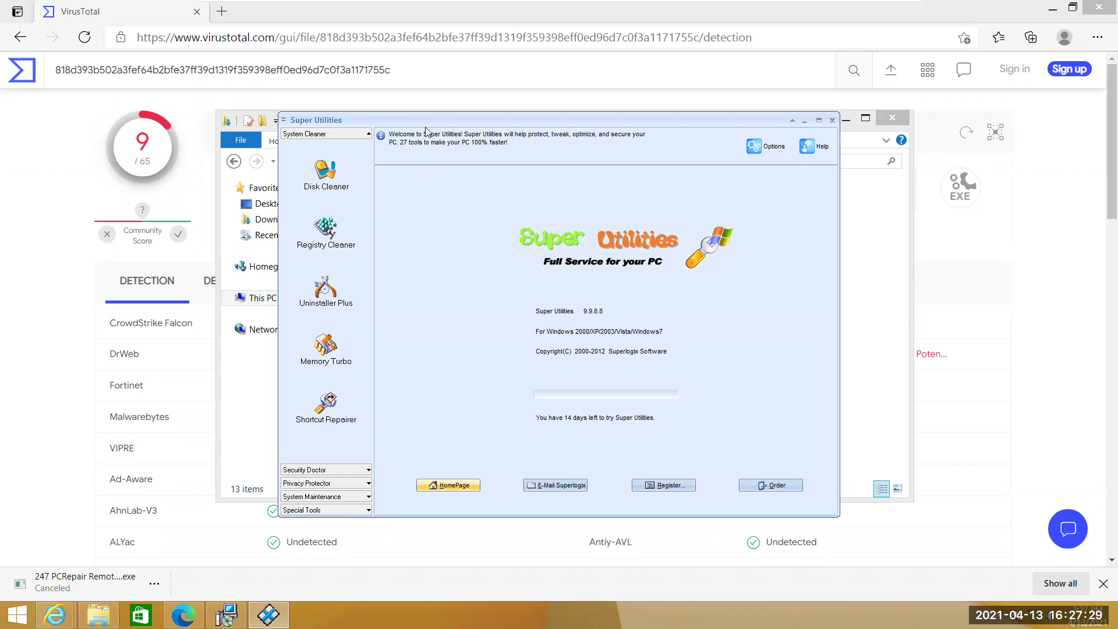
Step: Look through the System Cleaner tools in Super Utilities, including Uninstaller Plus and Shortcut Repairer, and minimize the program
left_click_drag(419, 121, 435, 86)
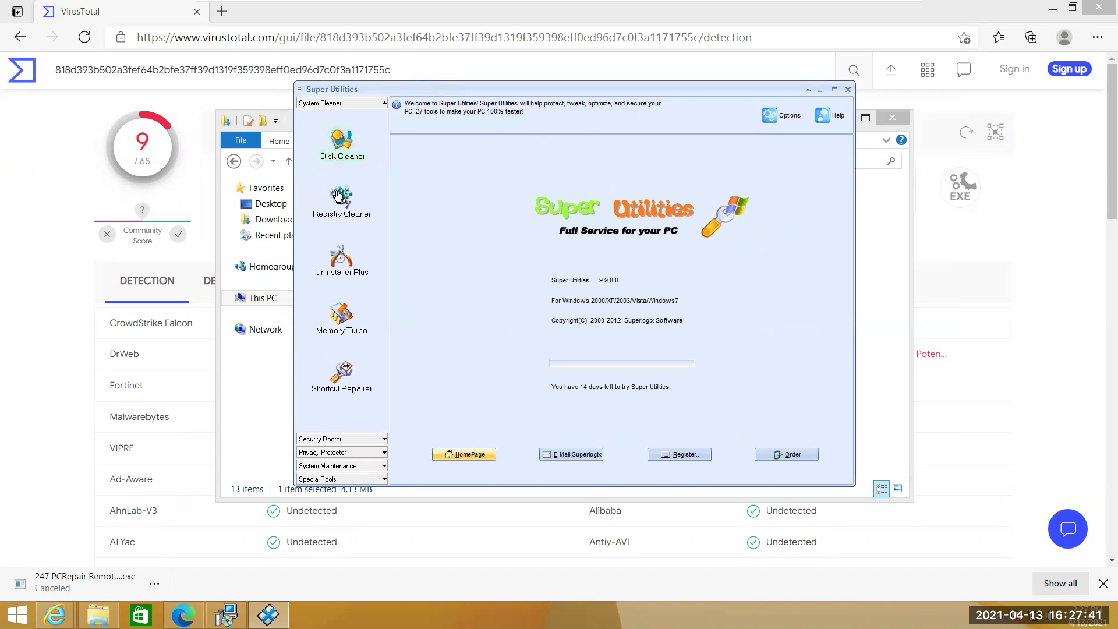
left_click(339, 211)
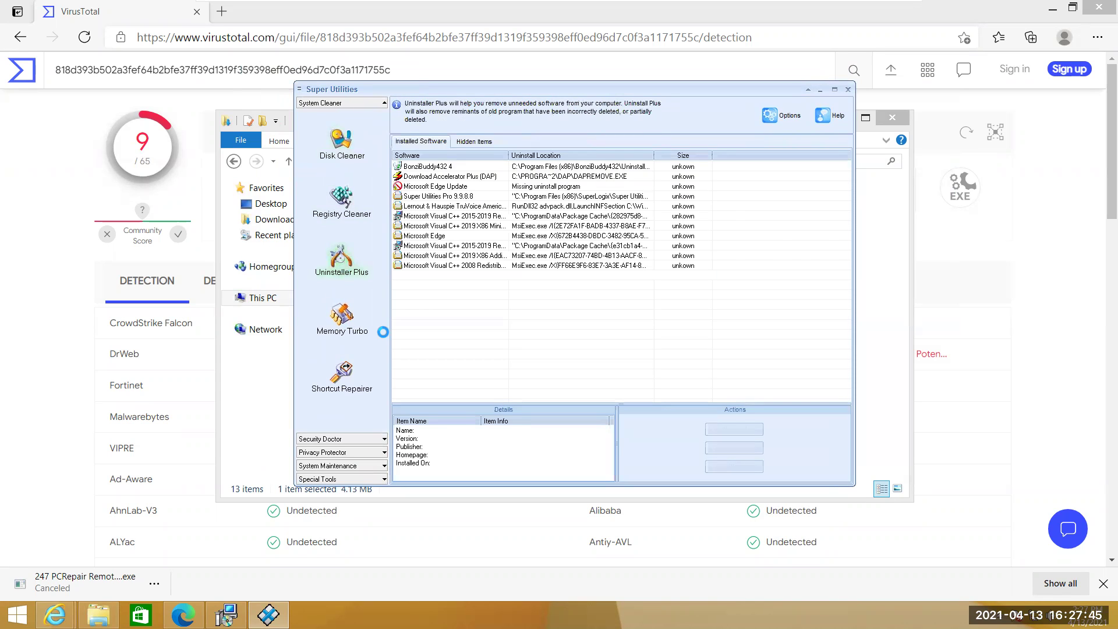
left_click(341, 370)
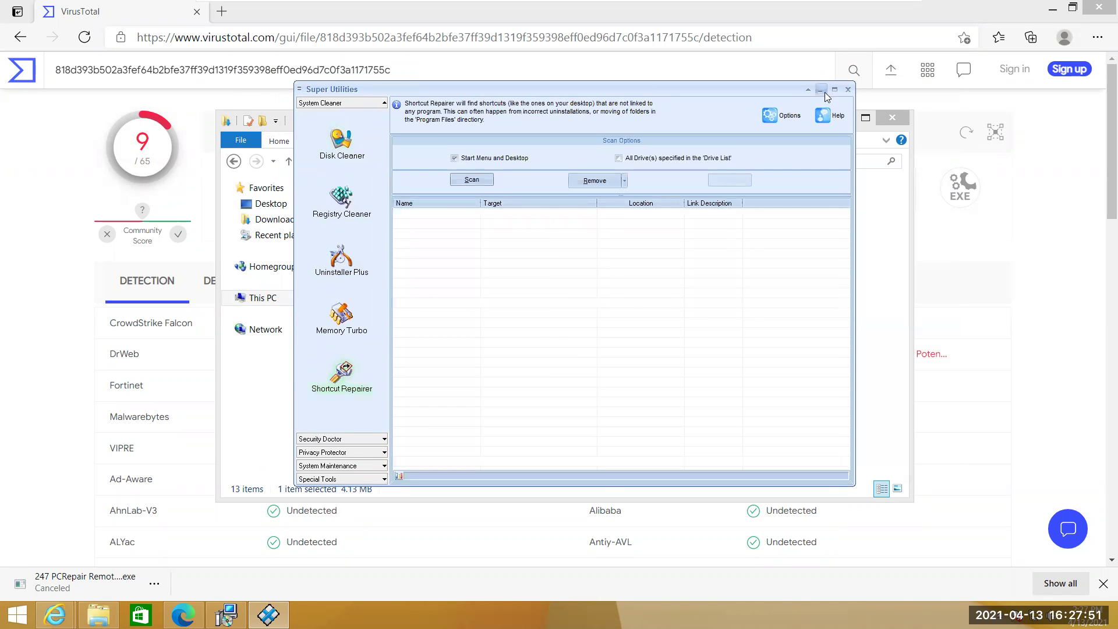
left_click(821, 90)
left_click(897, 70)
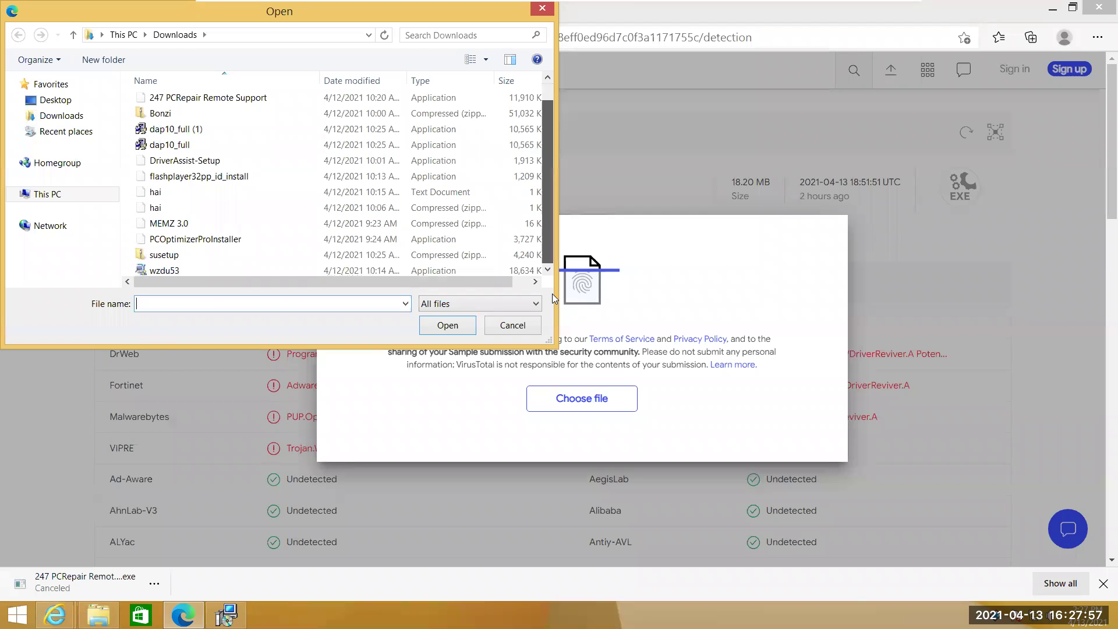
scroll(407, 262, "down", 1)
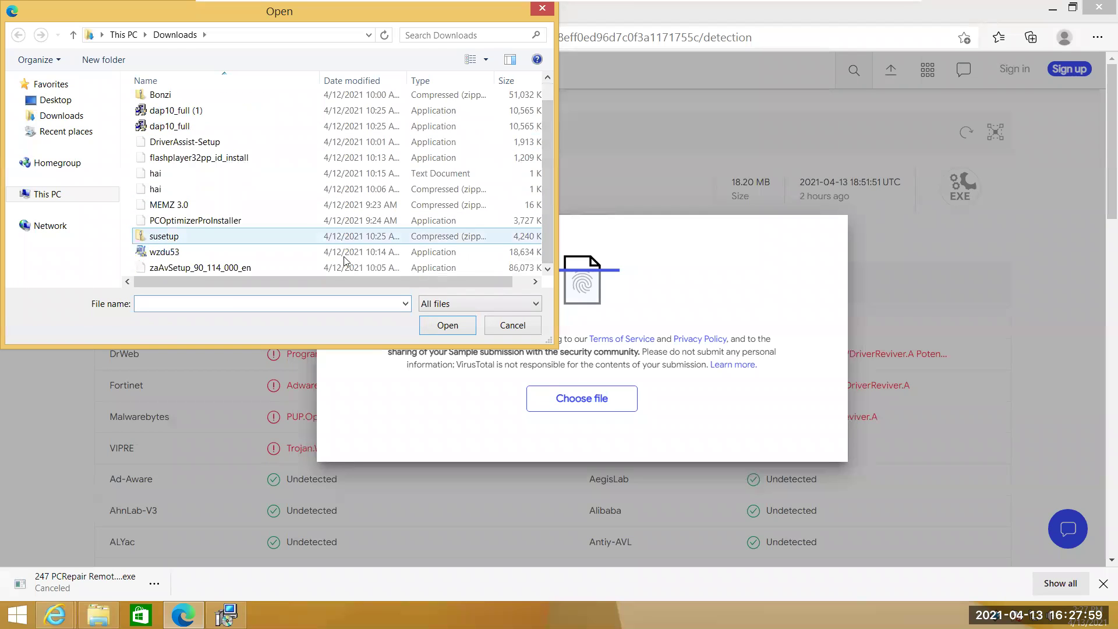
left_click(523, 328)
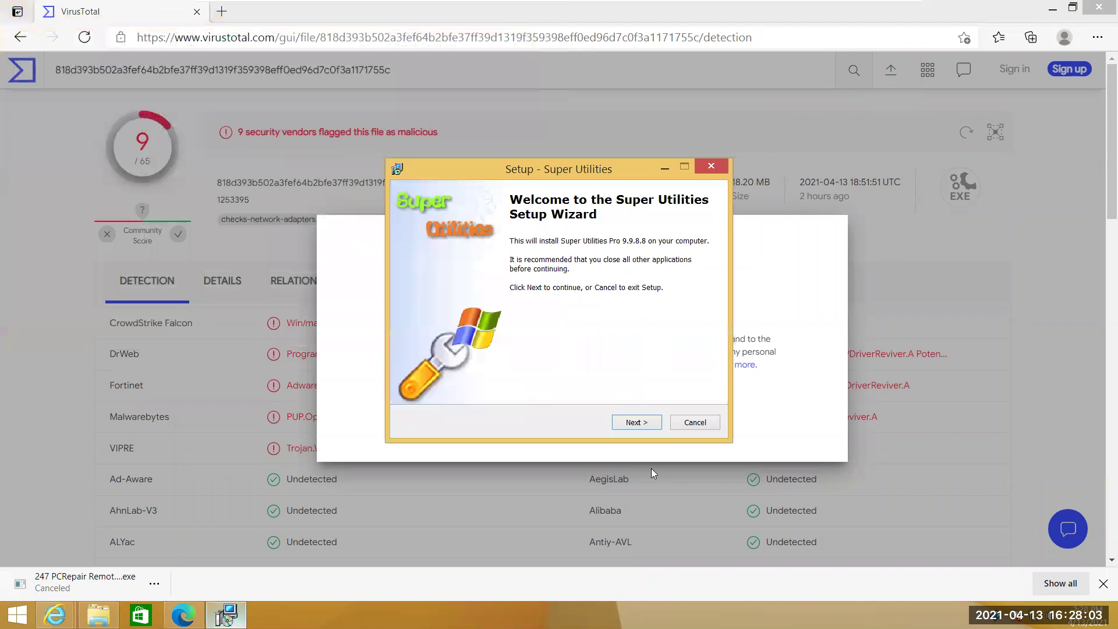
Step: Exit the leftover Super Utilities setup and run zaAvSetup_90_114_000_en from the Downloads folder
left_click(695, 422)
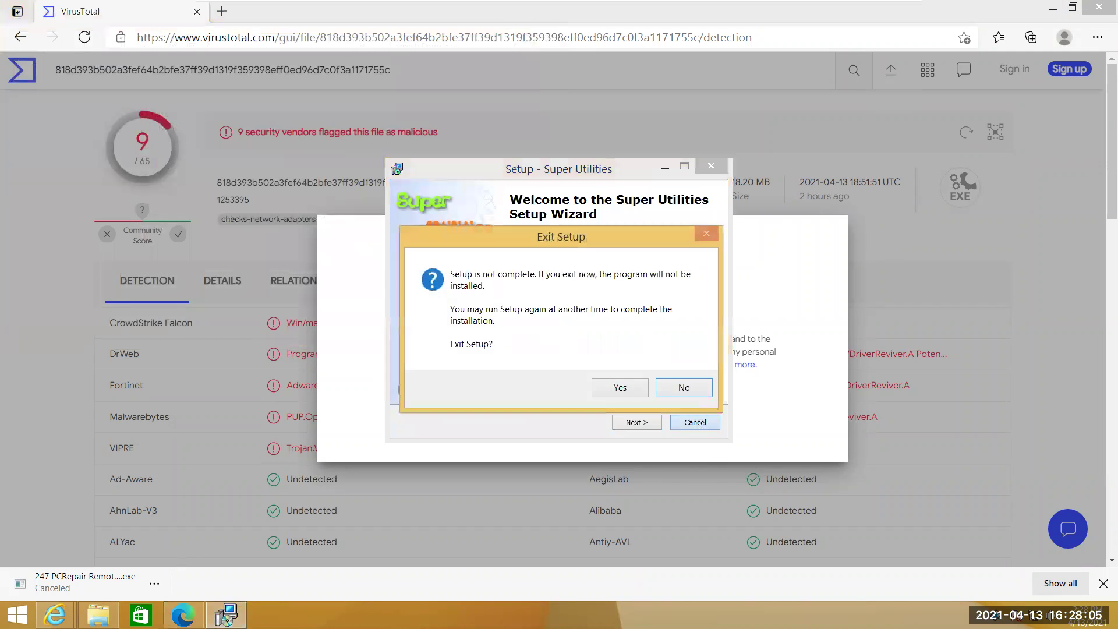
left_click(617, 387)
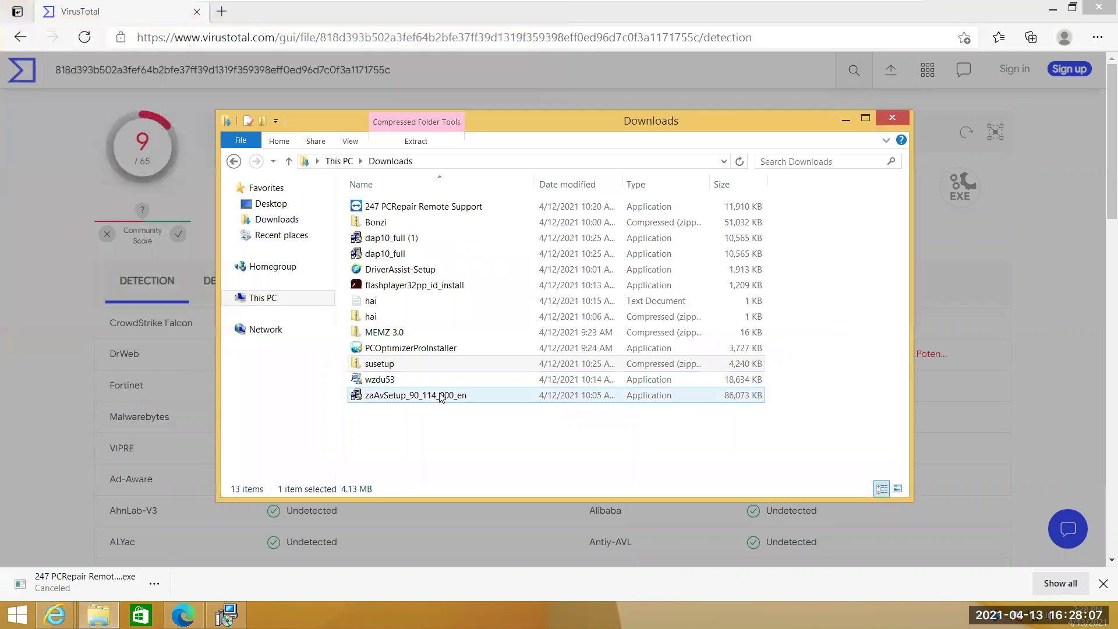
double_click(440, 396)
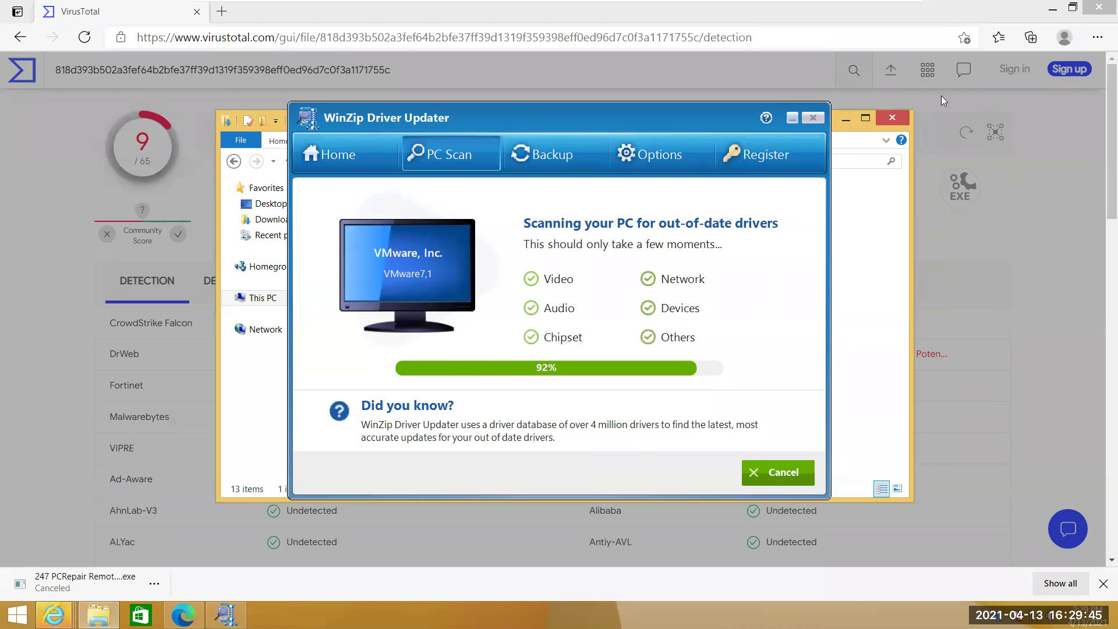
Step: Submit zaAvSetup_90_114_000_en from the Downloads folder to VirusTotal for checking
left_click(890, 70)
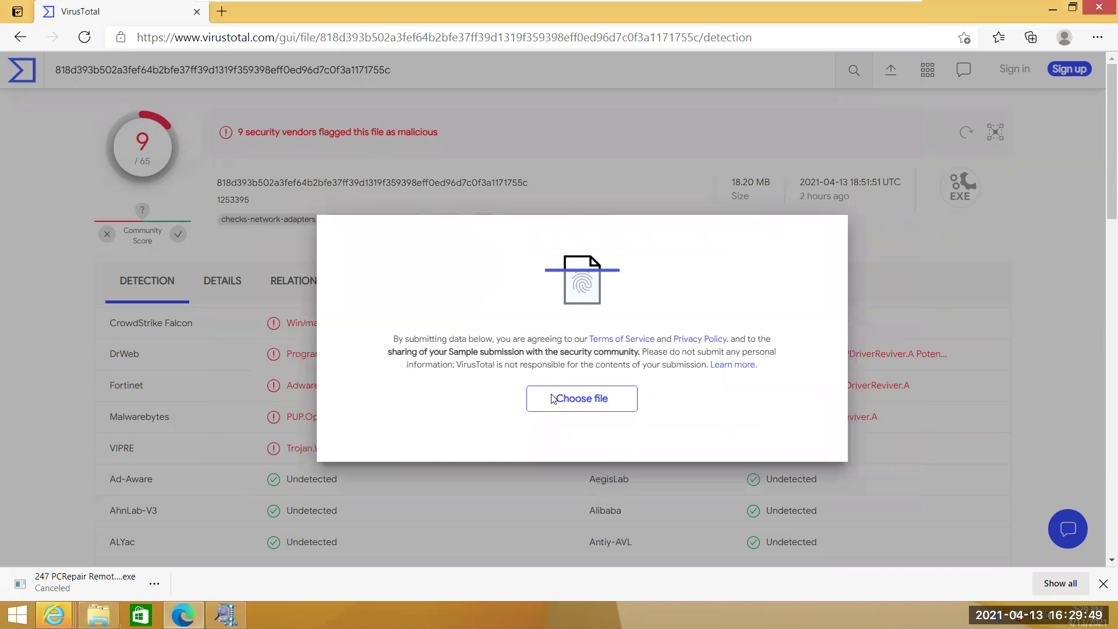
left_click(308, 402)
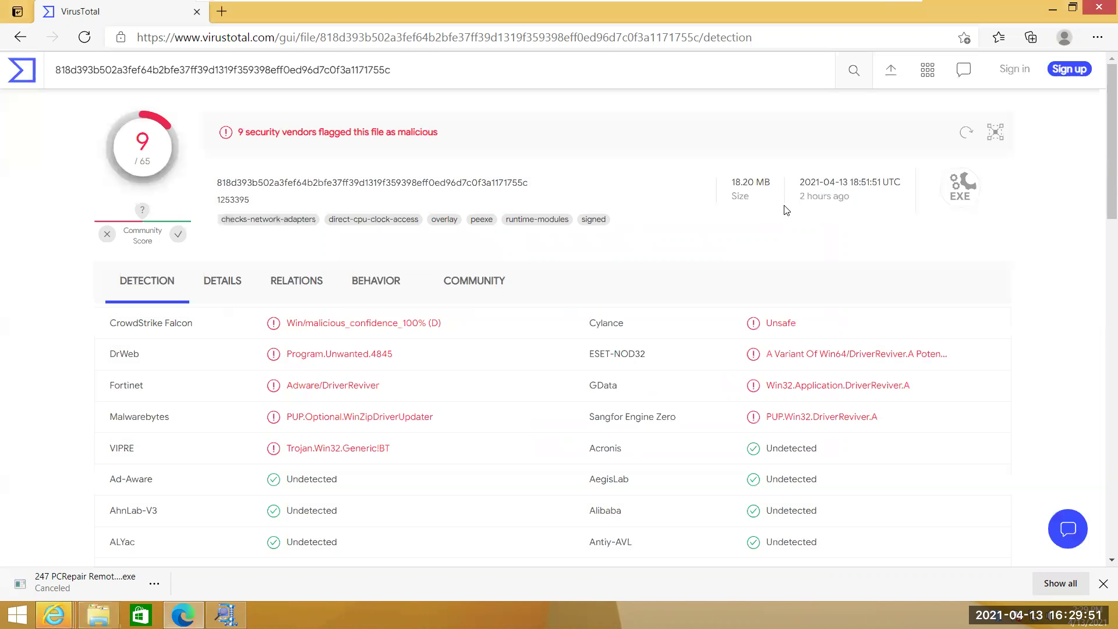
left_click(889, 69)
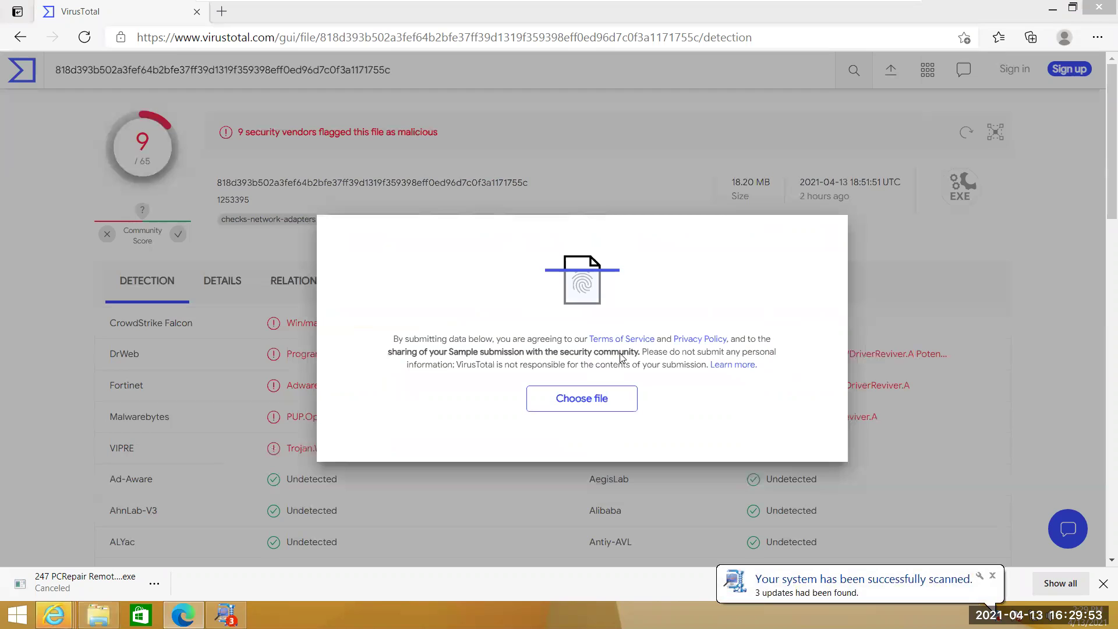
left_click(582, 398)
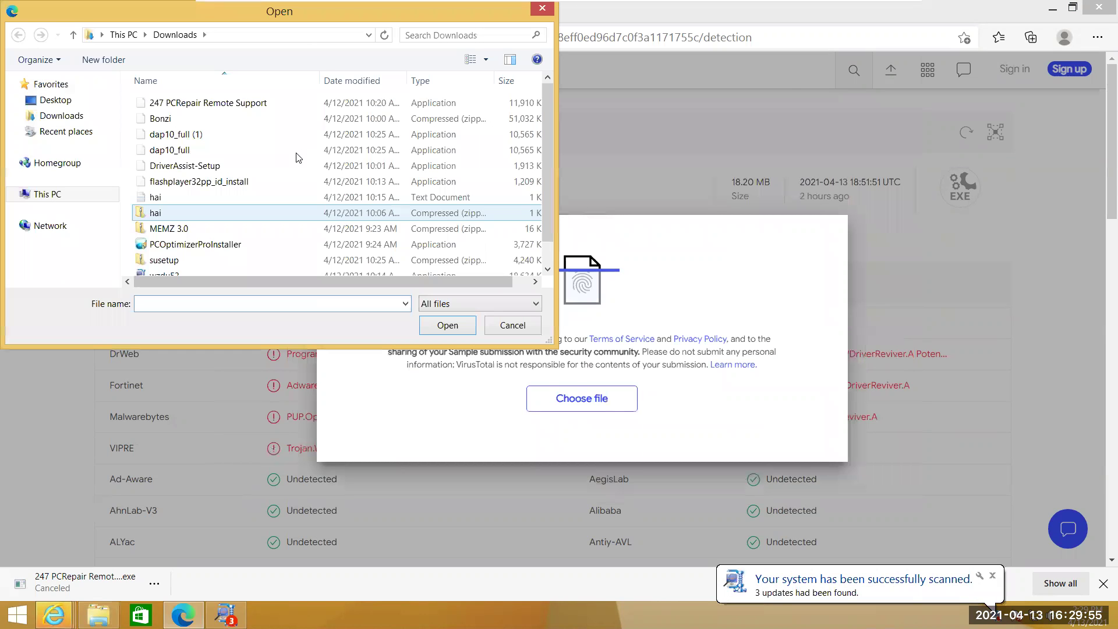
left_click(547, 255)
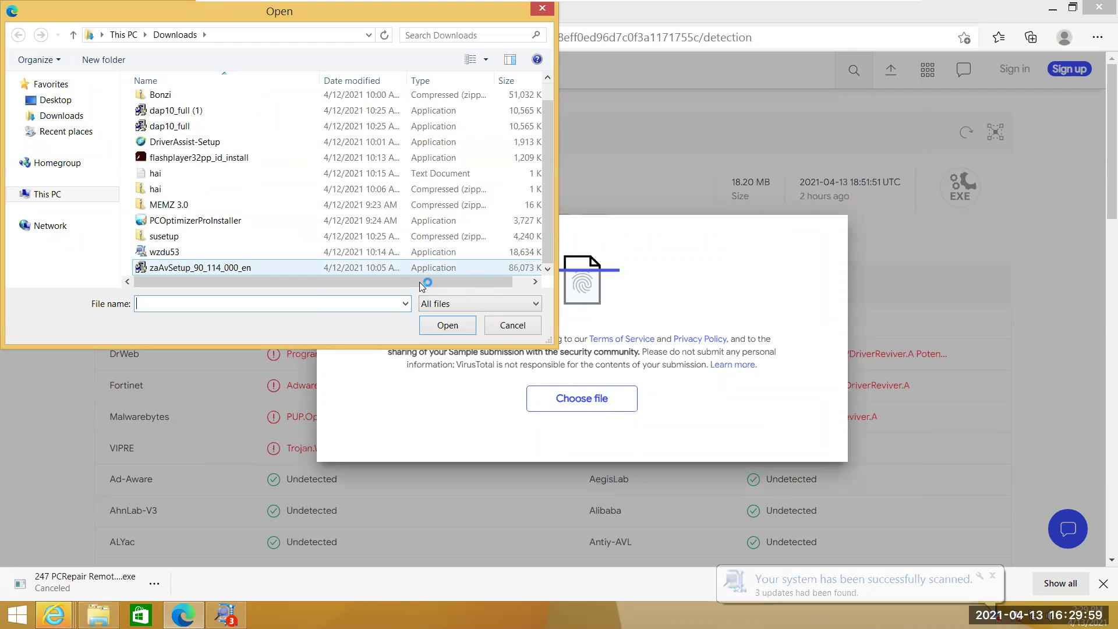
double_click(343, 267)
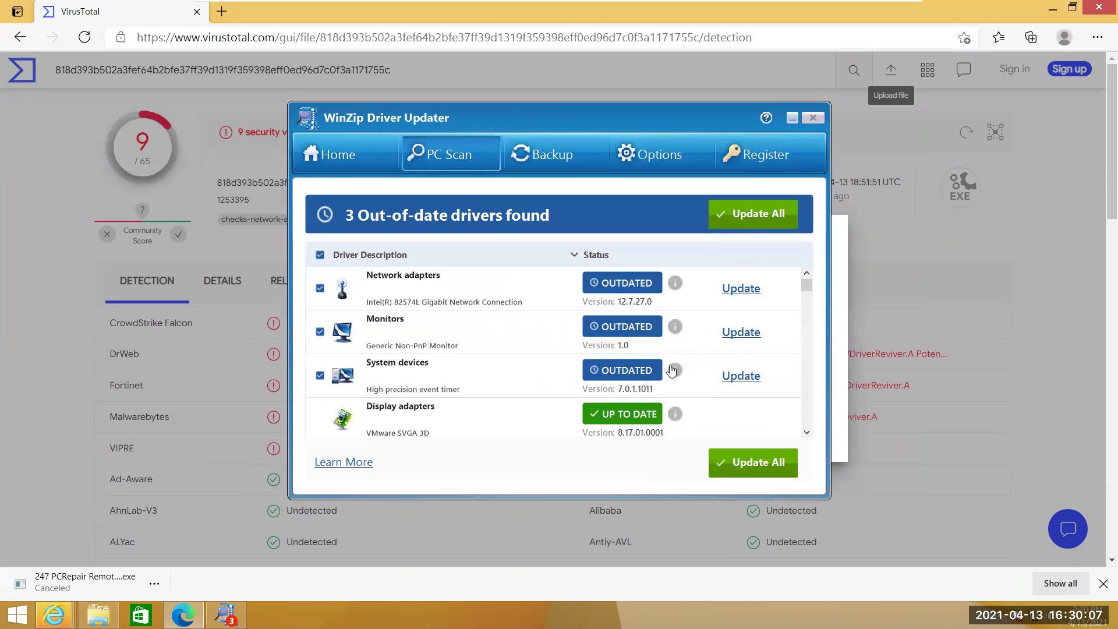
Step: Look over the driver scan results in WinZip Driver Updater and dismiss its promotional offer
mouse_move(806, 282)
left_mouse_down()
mouse_move(807, 305)
mouse_move(804, 264)
left_mouse_up()
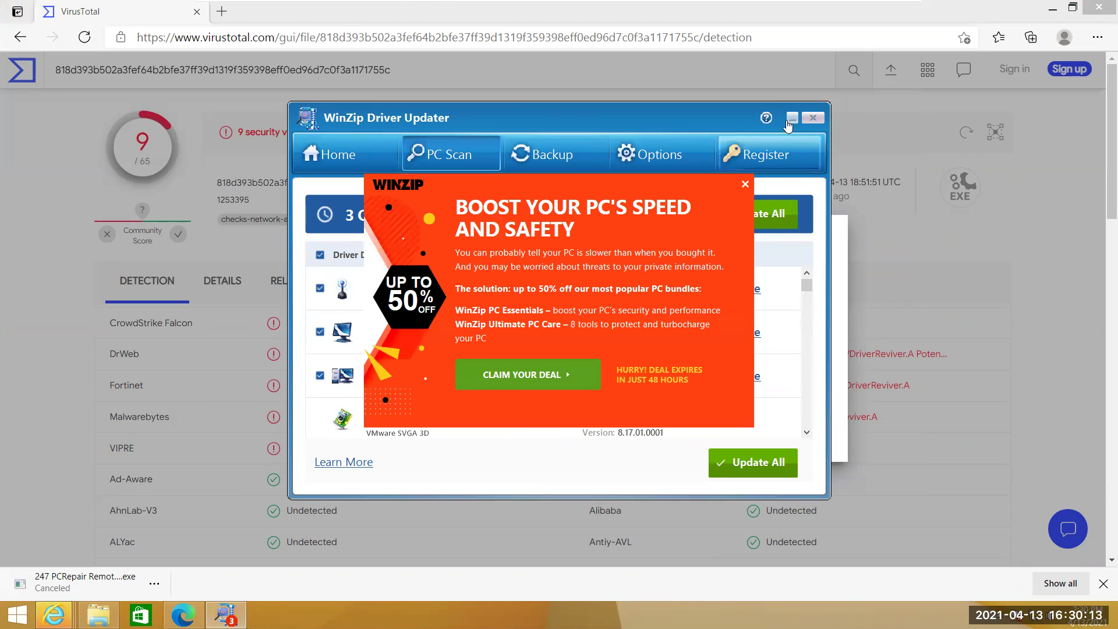
left_click(744, 184)
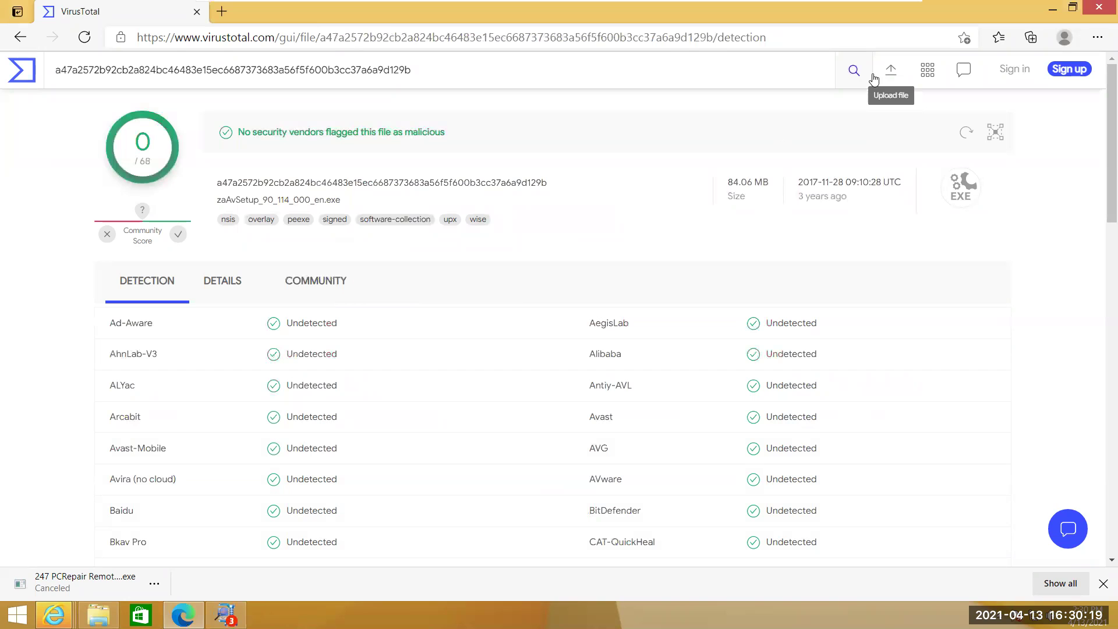
Step: Submit wzdu53 from the Downloads folder to VirusTotal for checking
left_click(890, 69)
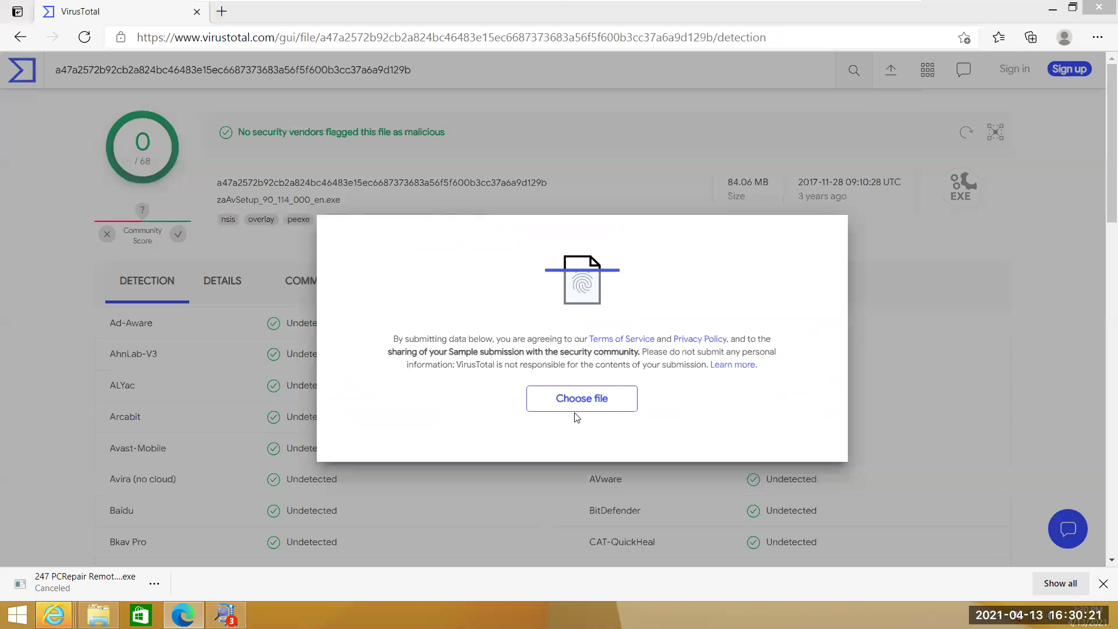
left_click(578, 407)
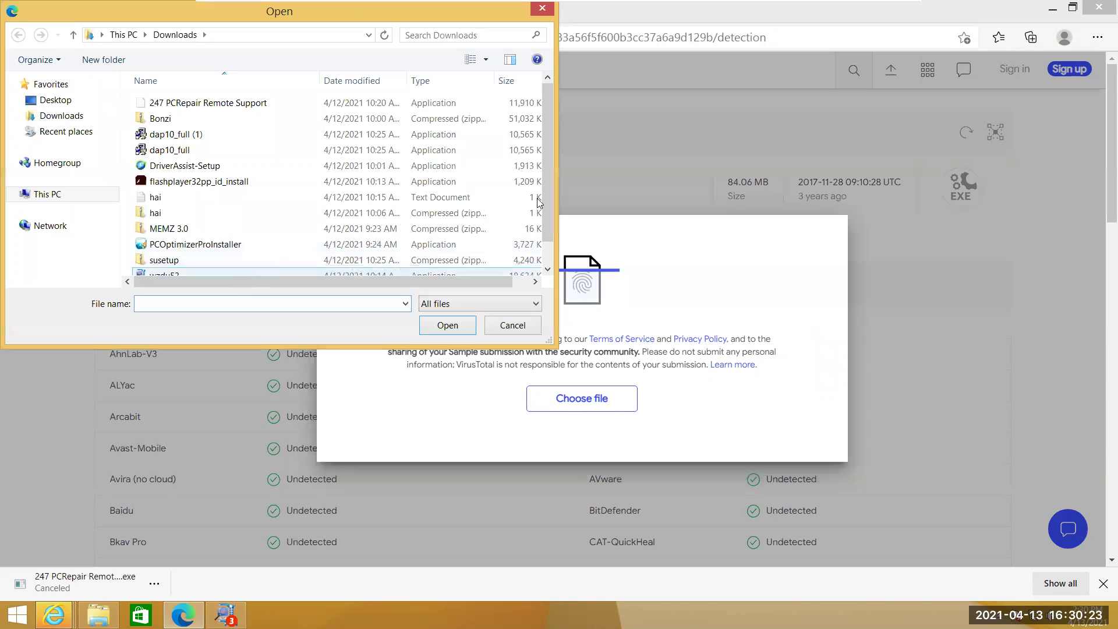
scroll(549, 247, "down", 1)
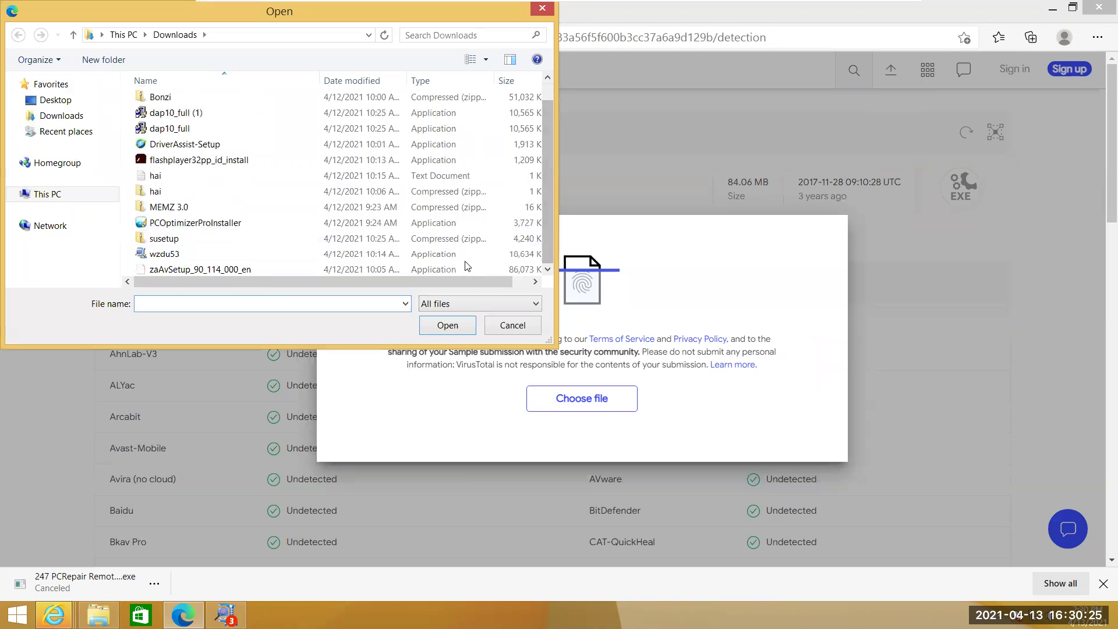
left_click(333, 256)
double_click(333, 259)
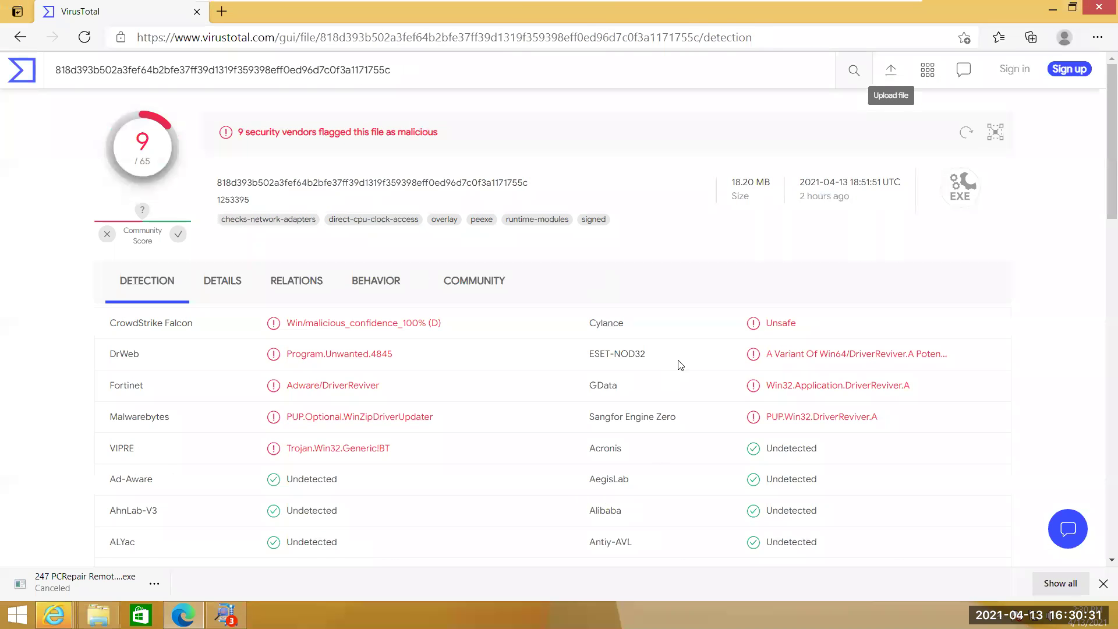
Step: Examine the detections, file details and signers, and related files in the VirusTotal report for wzdu53
scroll(347, 272, "down", 3)
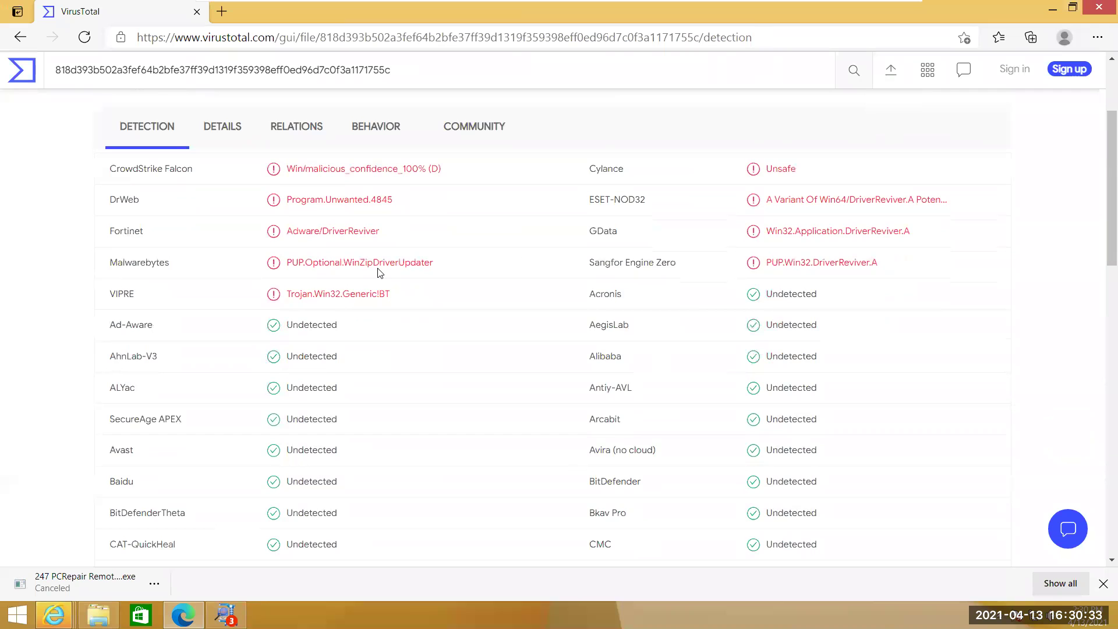
scroll(233, 284, "up", 1)
left_click(226, 284)
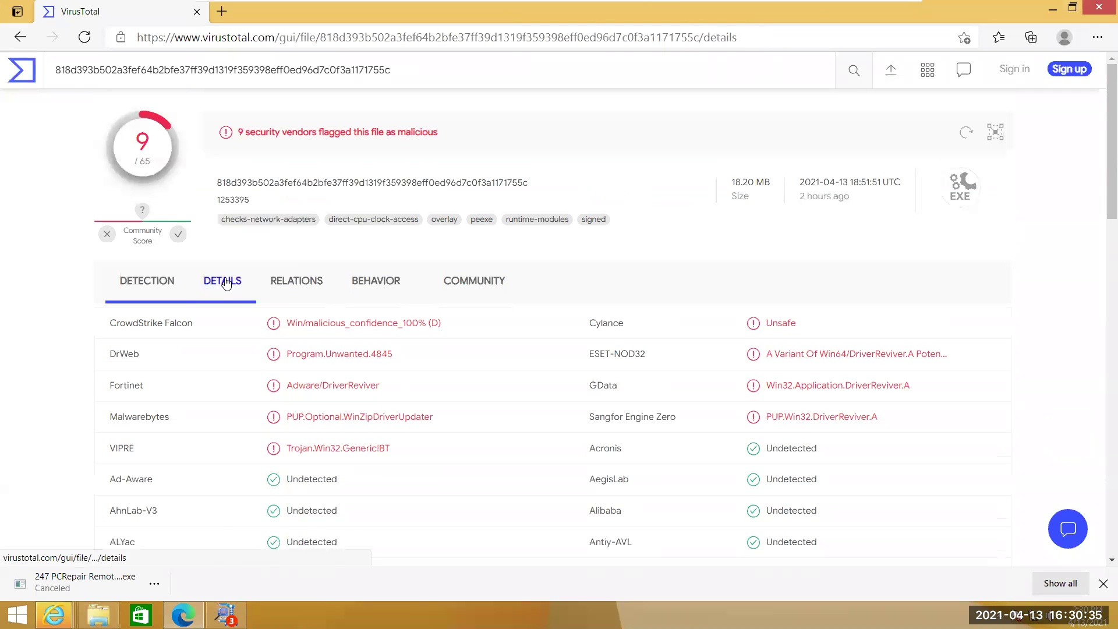
scroll(546, 354, "down", 15)
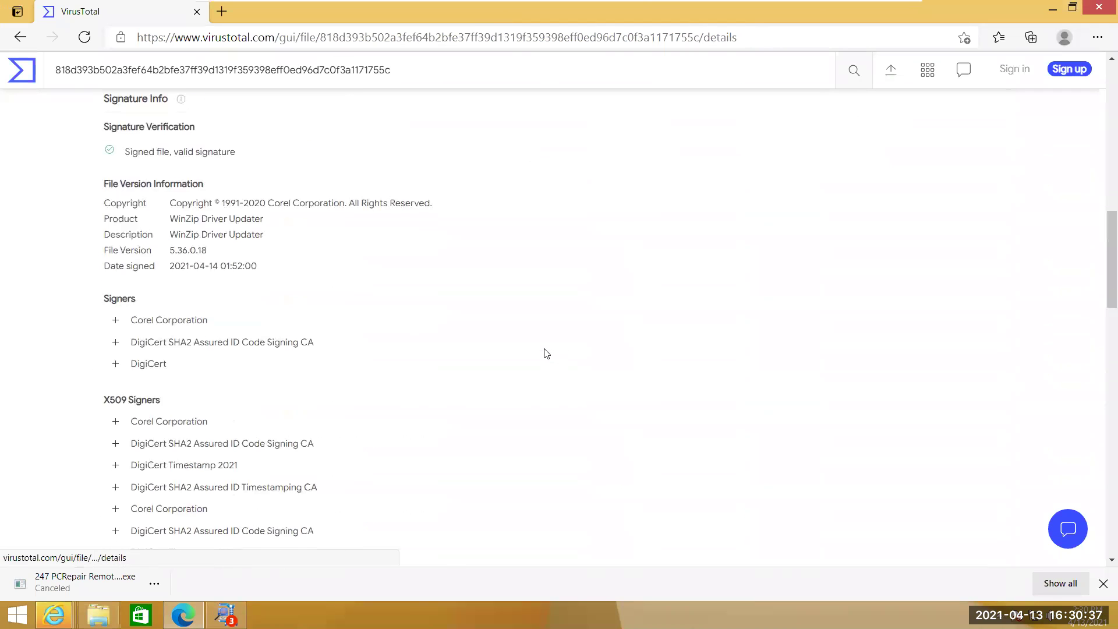
scroll(545, 352, "down", 5)
scroll(315, 249, "up", 6)
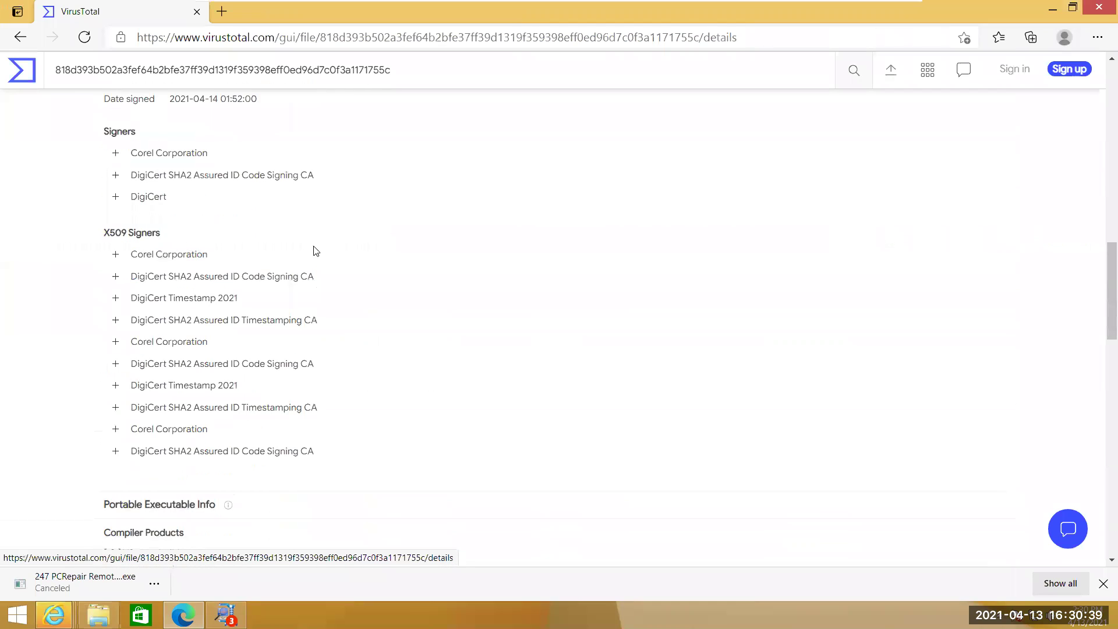
scroll(304, 280, "up", 14)
scroll(304, 279, "up", 4)
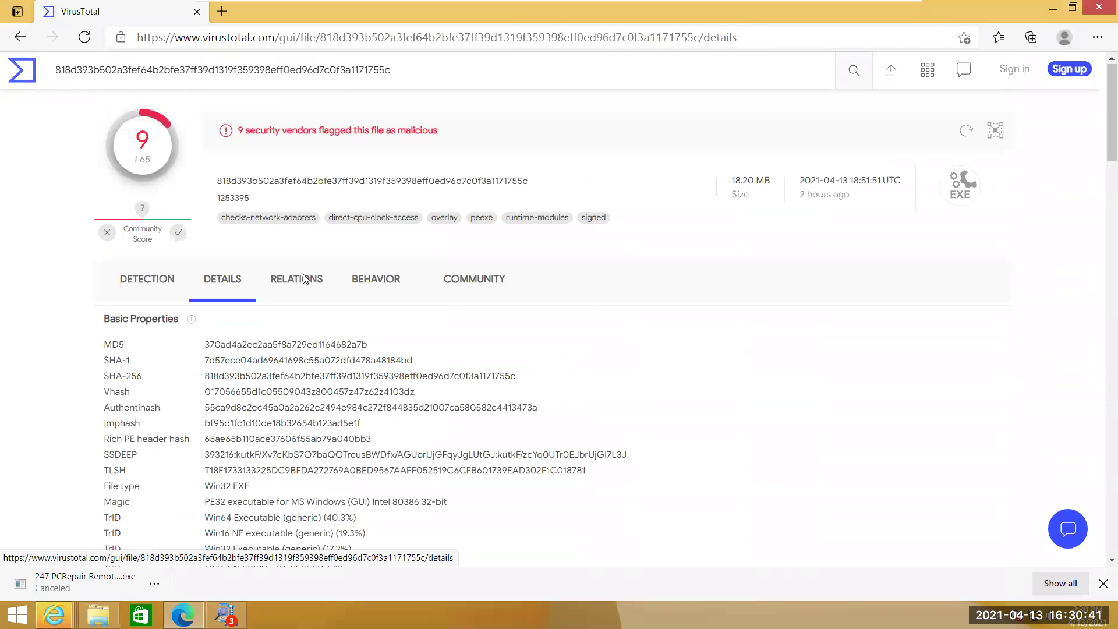
left_click(301, 281)
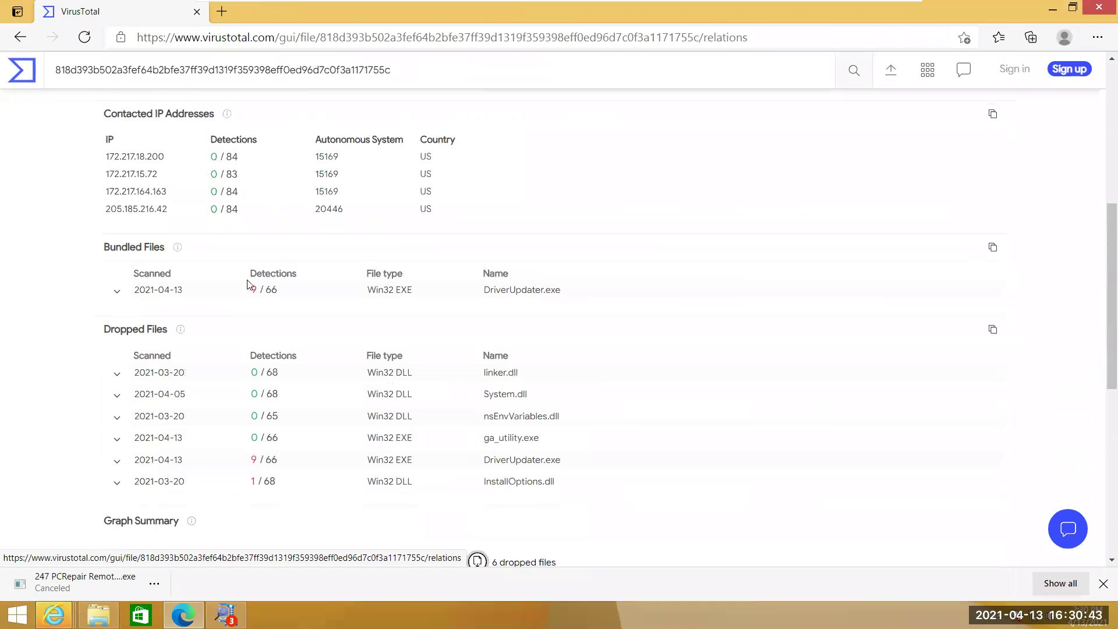
scroll(370, 266, "up", 5)
Step: Examine the VirusTotal Jujubox behavior report for wzdu53, including its network communication, file system actions and highlighted actions
left_click(370, 267)
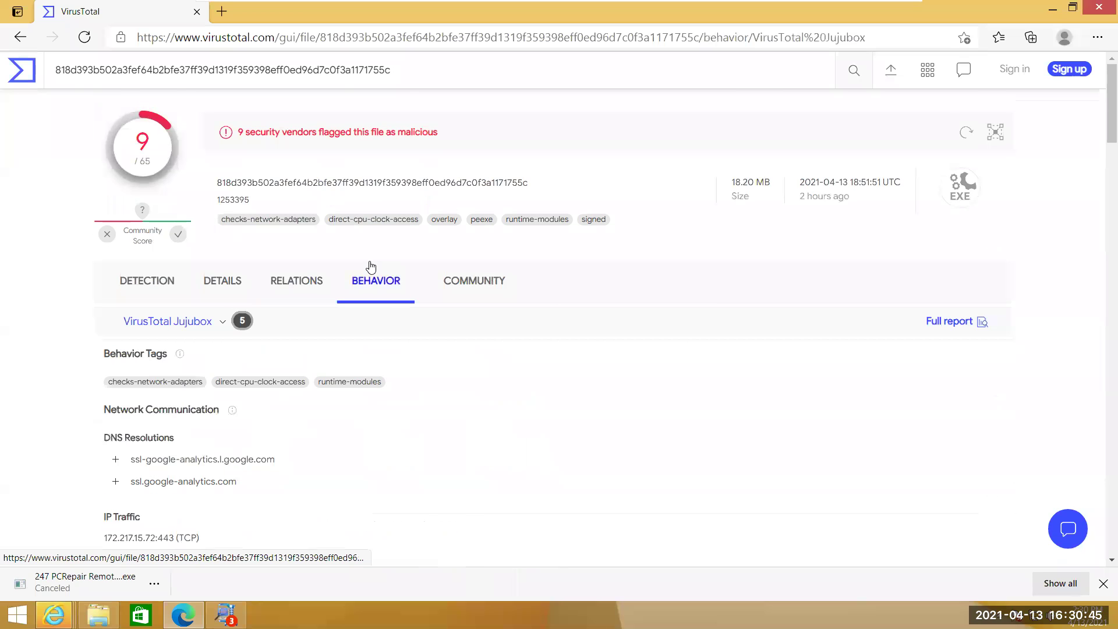
scroll(369, 267, "down", 1)
left_click(216, 247)
scroll(215, 250, "down", 1)
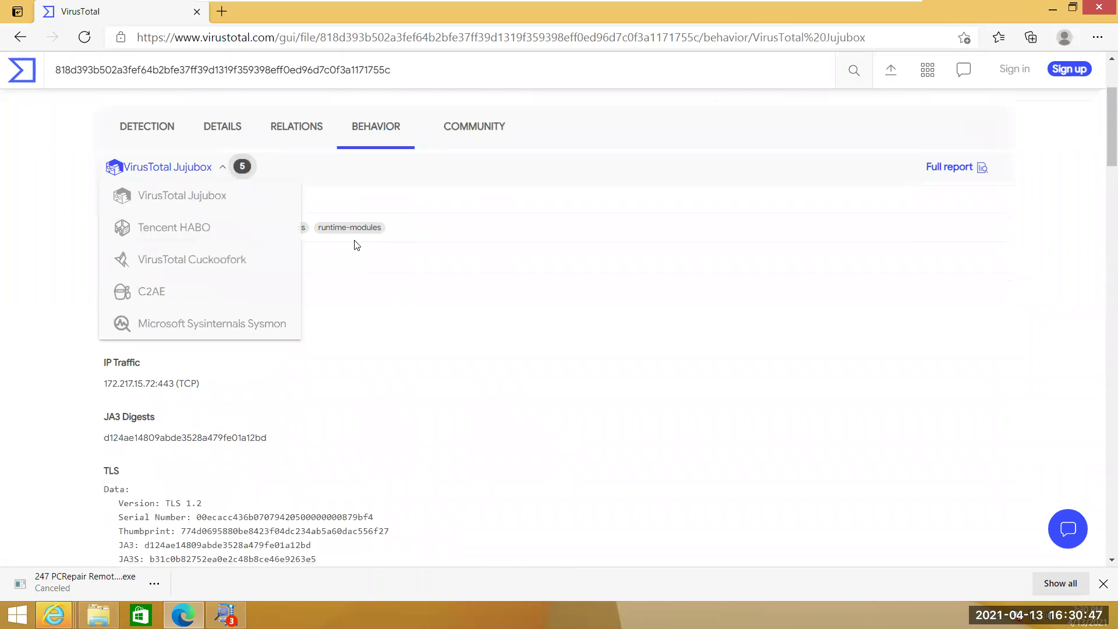
scroll(464, 439, "down", 6)
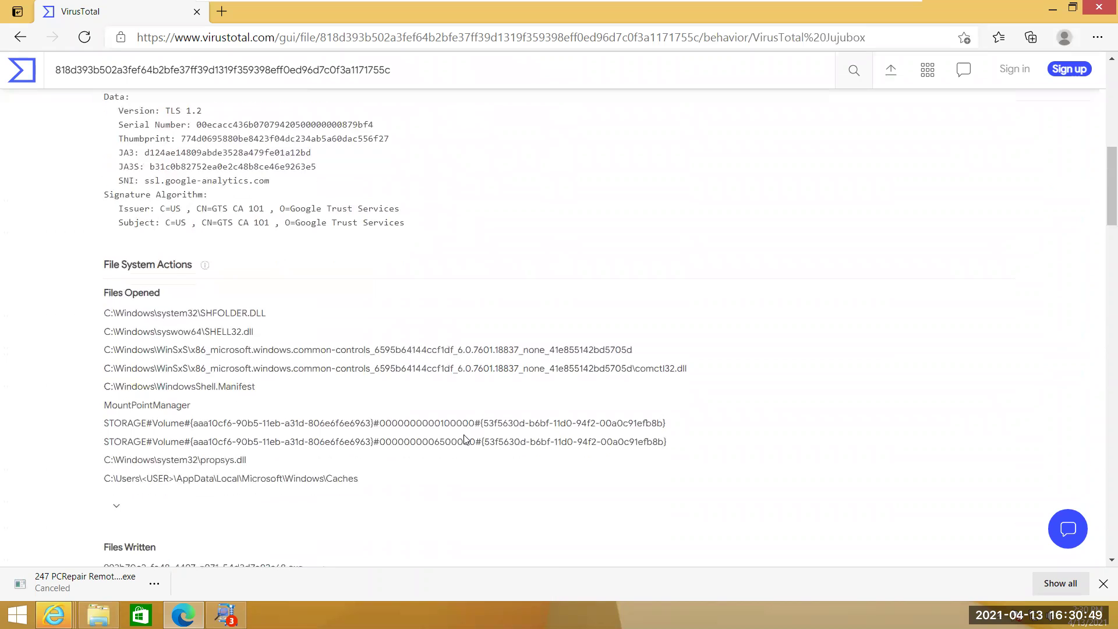
scroll(464, 439, "down", 15)
scroll(466, 439, "down", 6)
scroll(464, 439, "down", 4)
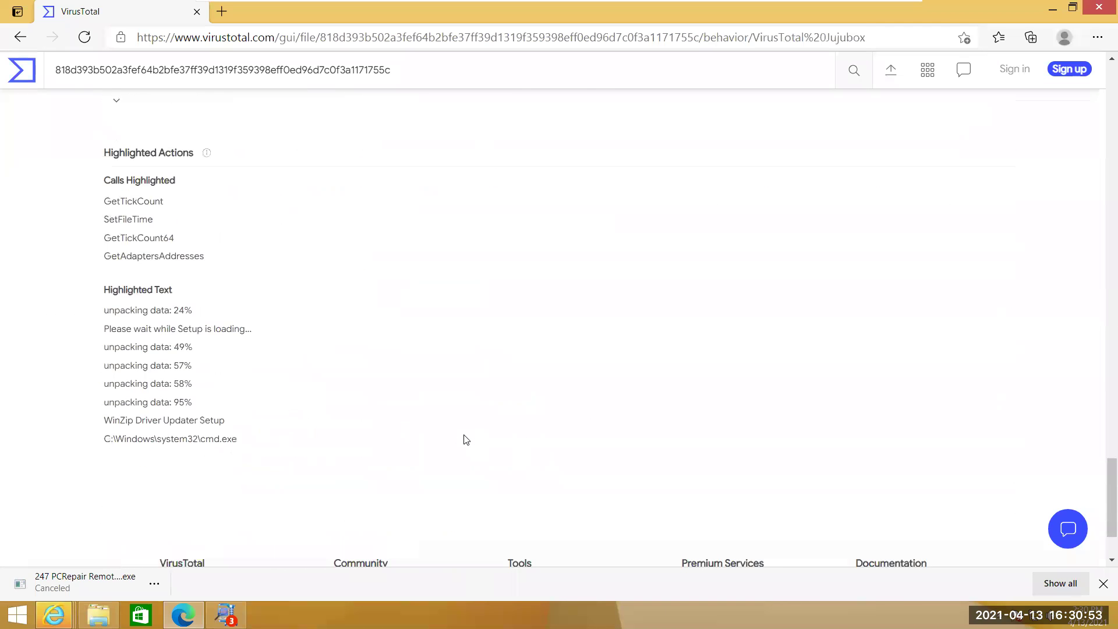
scroll(425, 337, "up", 15)
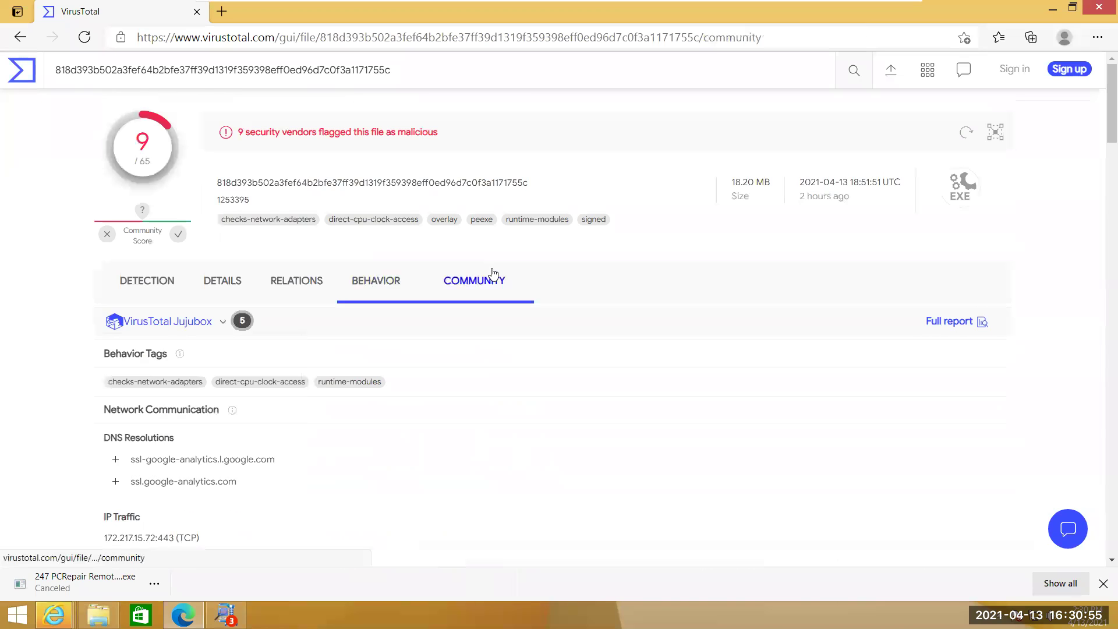
Step: Check the community comments on the file and return to its detection results
left_click(491, 274)
scroll(491, 270, "down", 3)
scroll(272, 292, "up", 3)
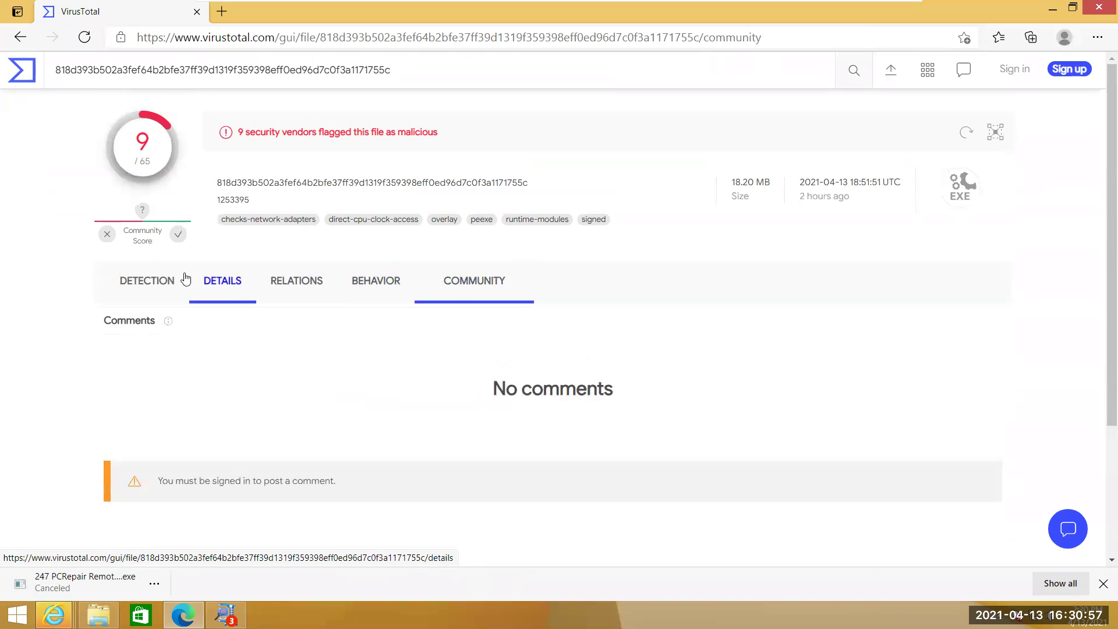
left_click(178, 280)
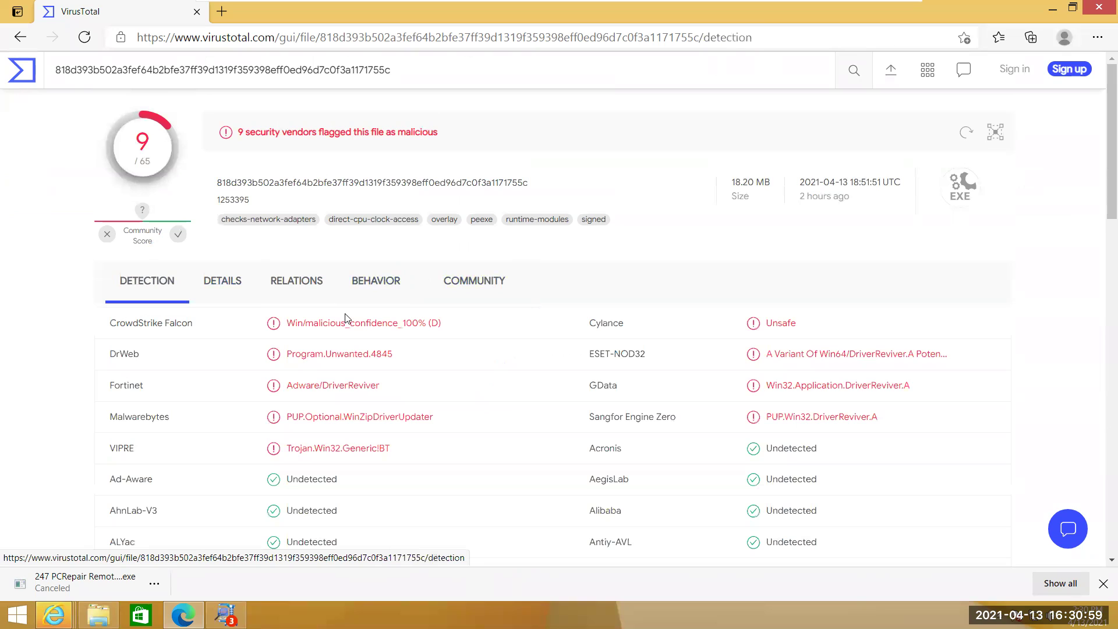
Step: Search the web for Fortinet's detection name Adware/DriverReviver from the report
double_click(399, 320)
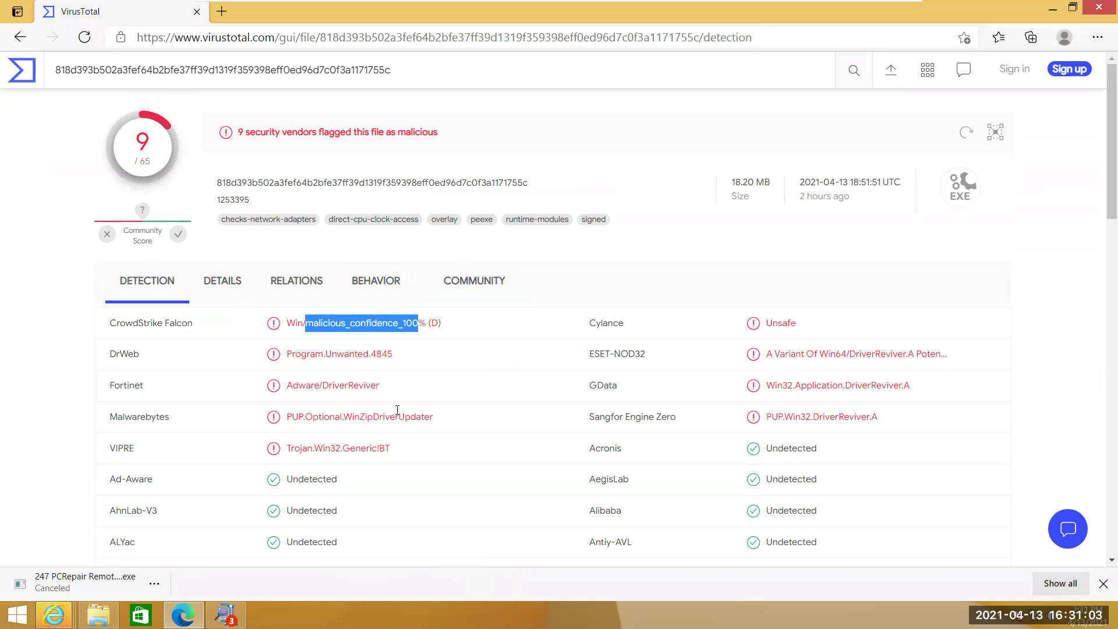
left_click_drag(381, 386, 287, 389)
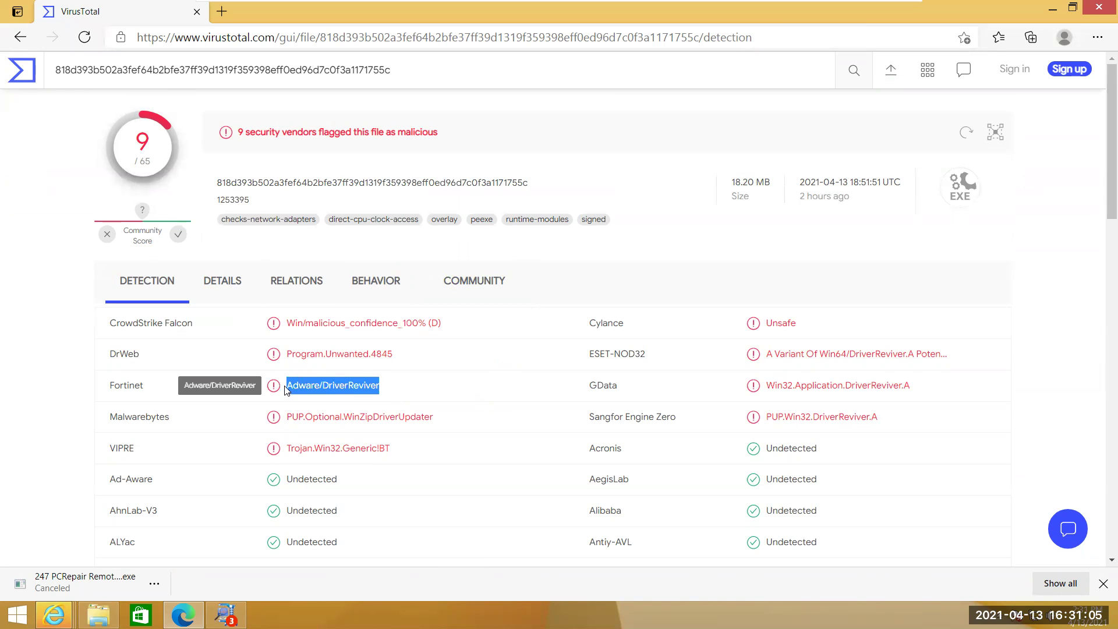
right_click(324, 390)
left_click(424, 165)
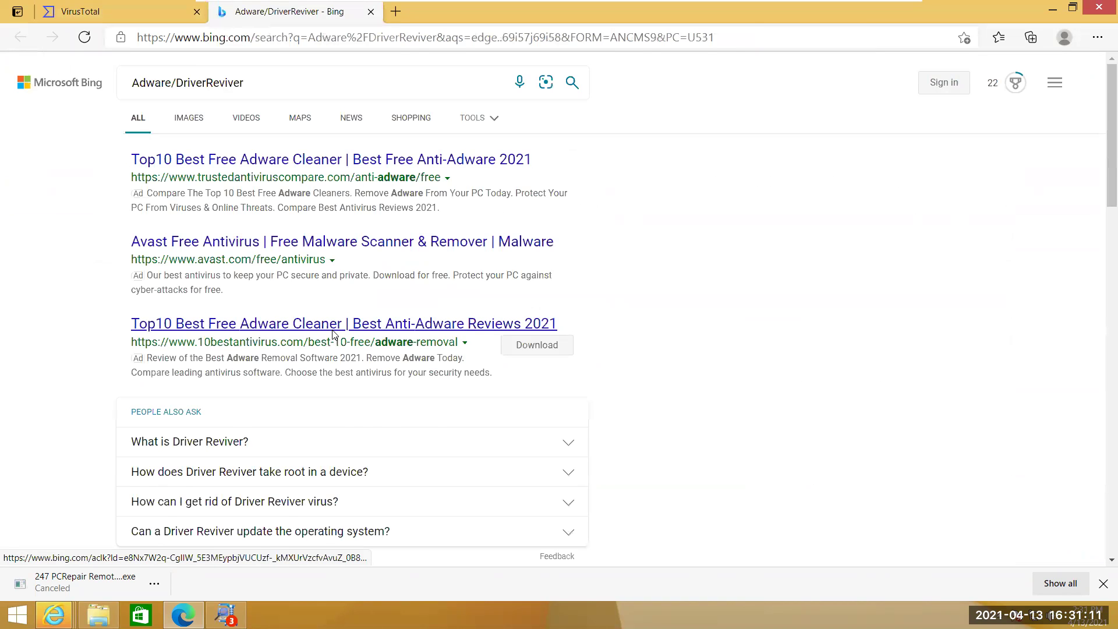
Step: Look through the web results about Driver Reviver, close them, and minimize the browser showing the VirusTotal report
scroll(378, 418, "down", 5)
scroll(379, 418, "down", 1)
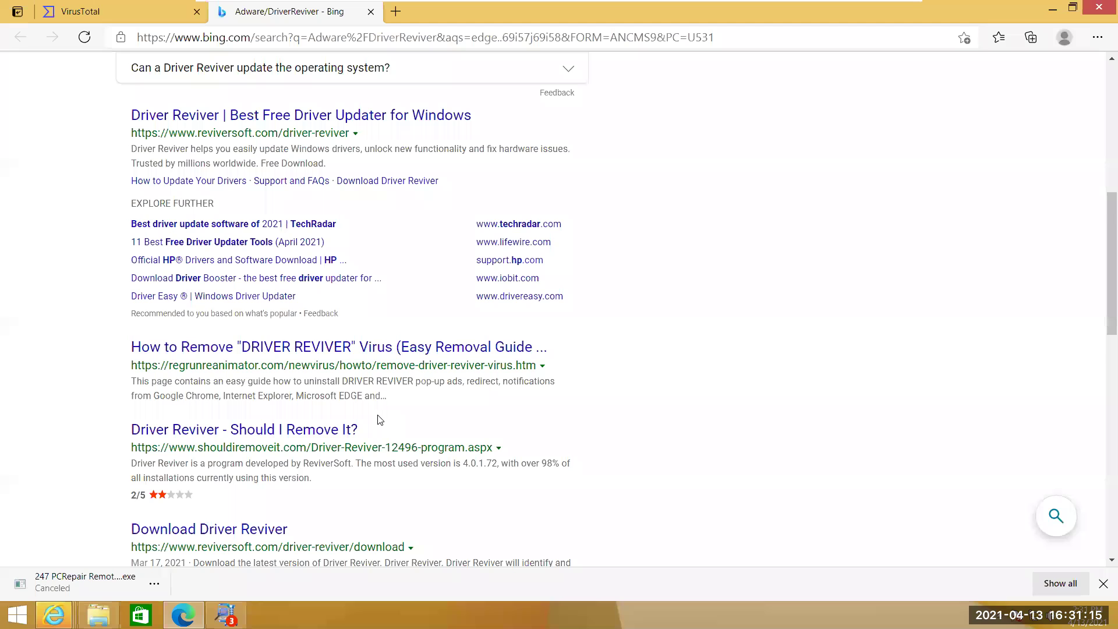
scroll(379, 419, "down", 1)
scroll(382, 472, "down", 1)
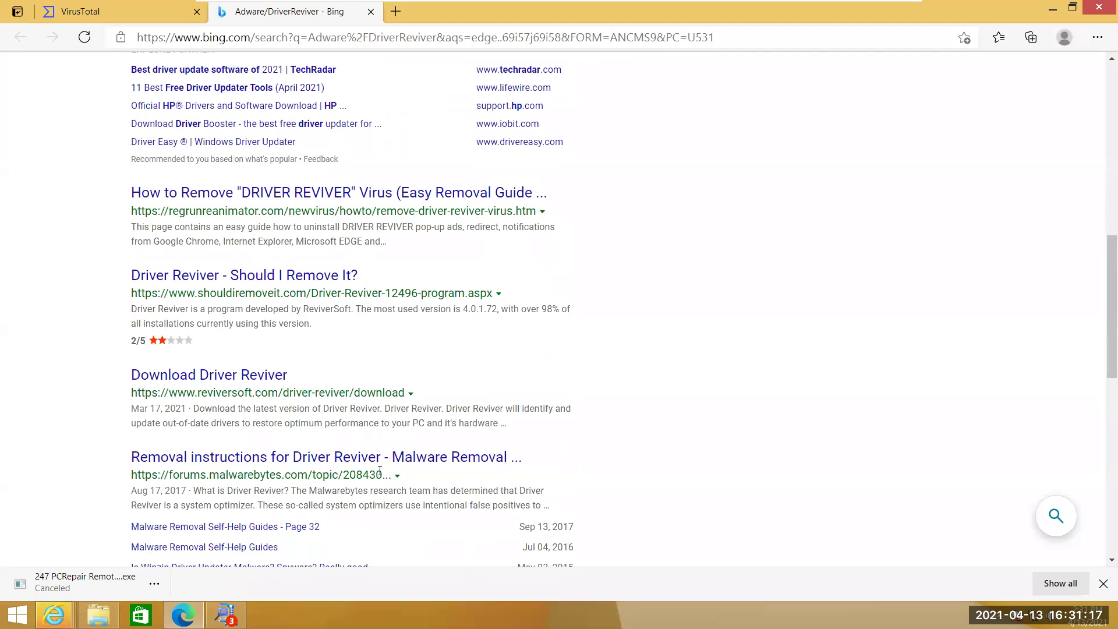
scroll(380, 470, "down", 1)
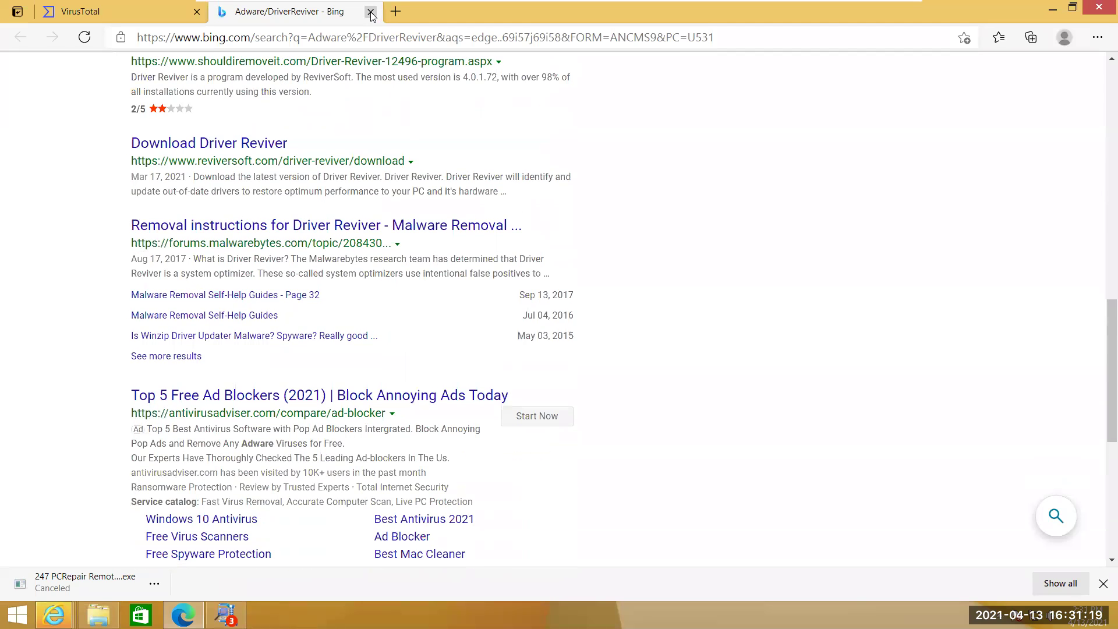
left_click(371, 12)
scroll(389, 179, "down", 1)
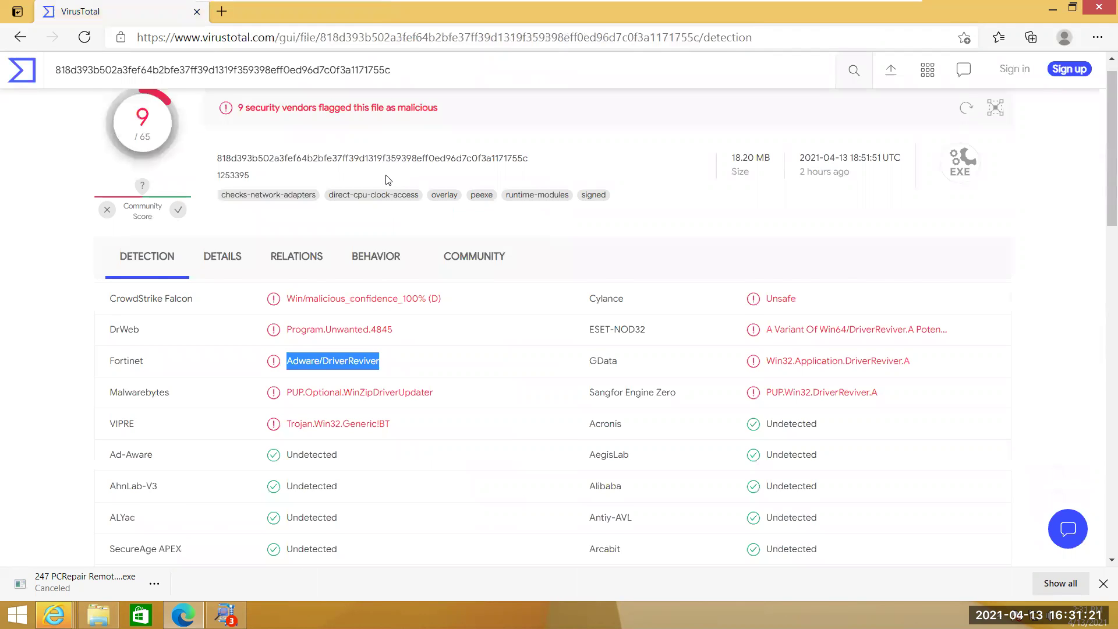
scroll(388, 180, "up", 1)
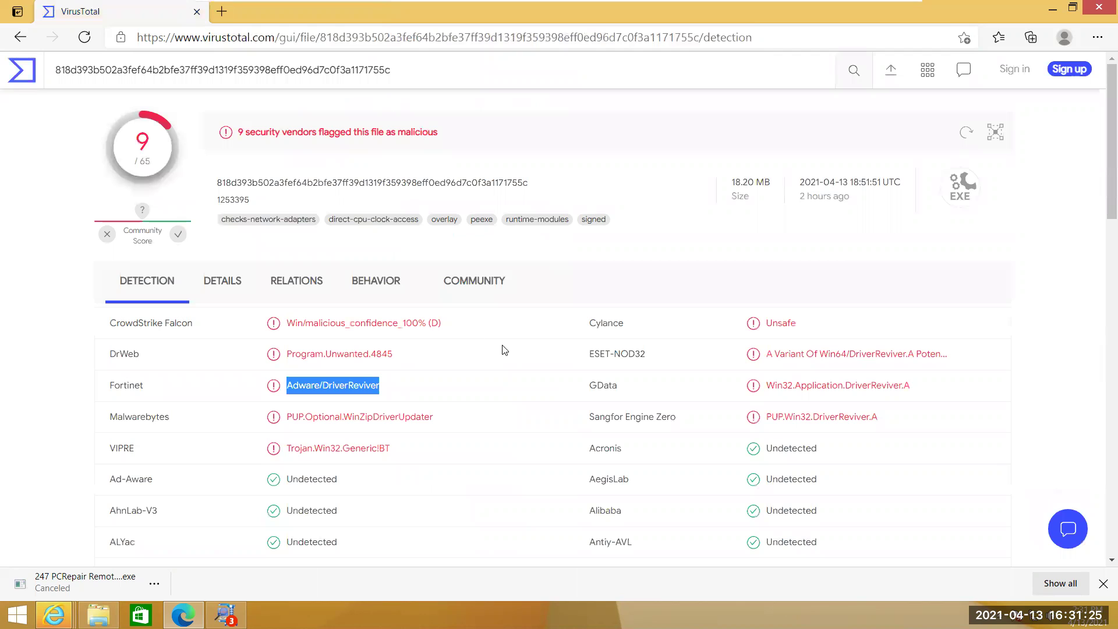
left_click(1054, 10)
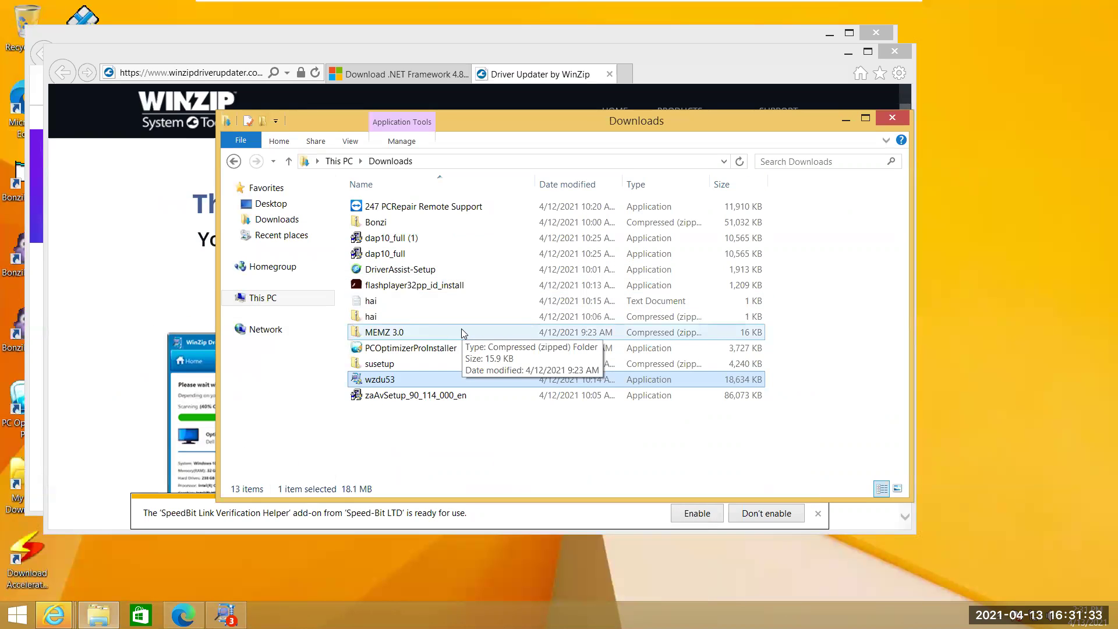
Step: Check the Windows network status and the connection options of the virtual machine's network adapter
mouse_move(725, 2)
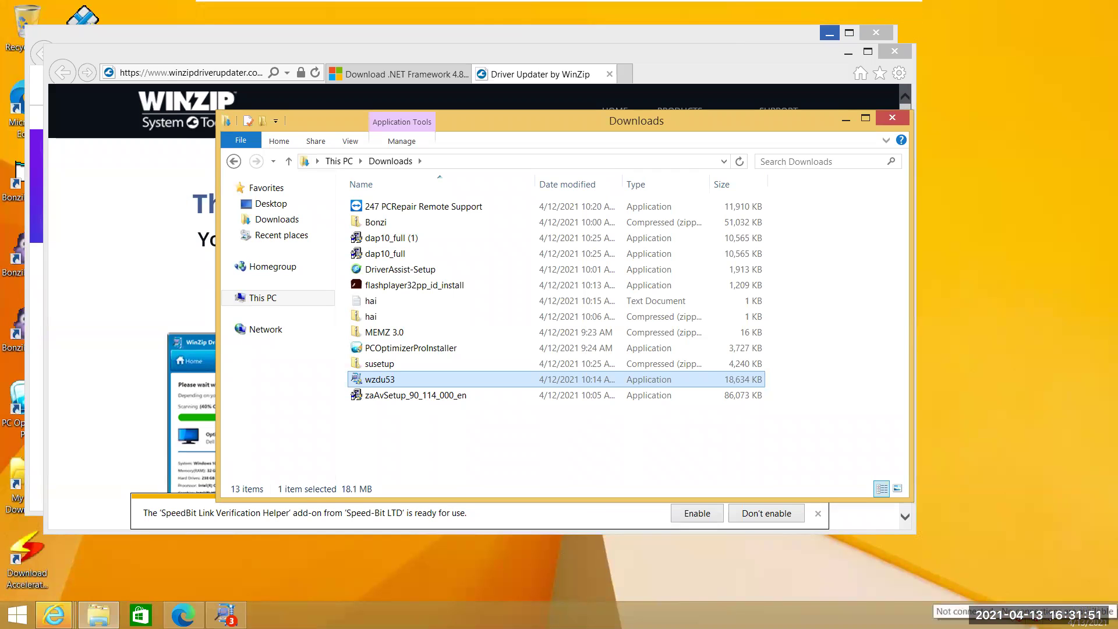
left_click(1034, 615)
left_click(891, 543)
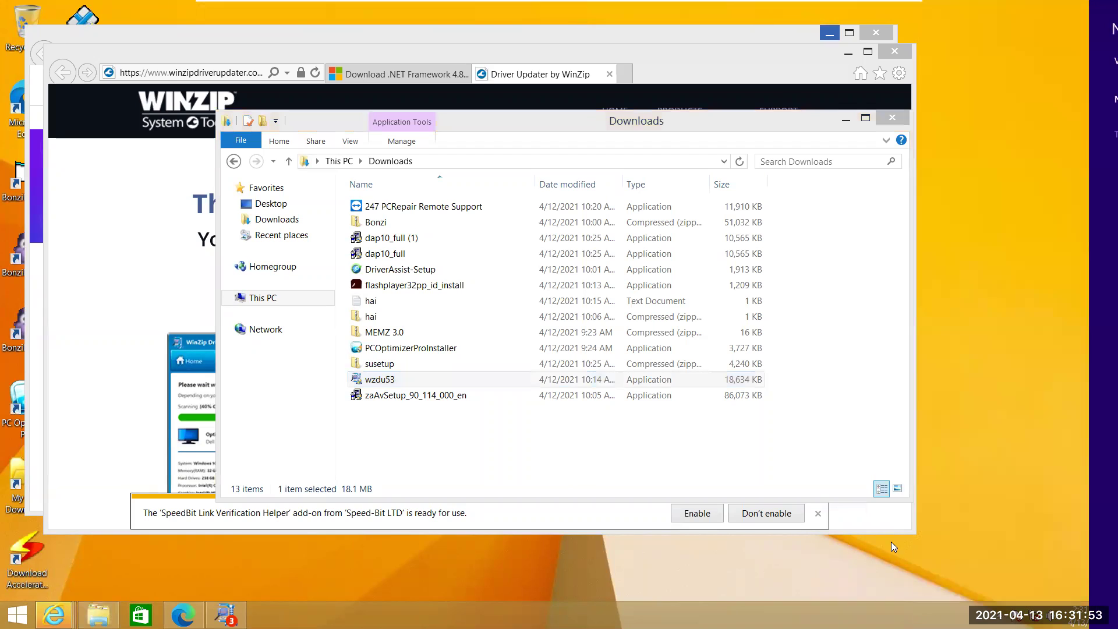
mouse_move(801, 2)
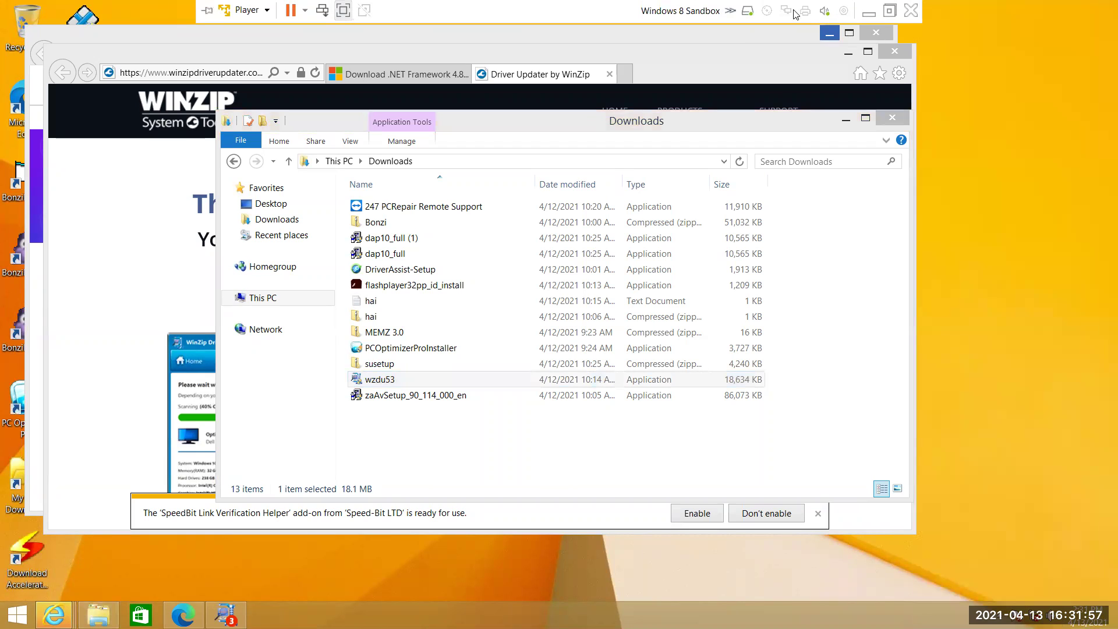
left_click(788, 13)
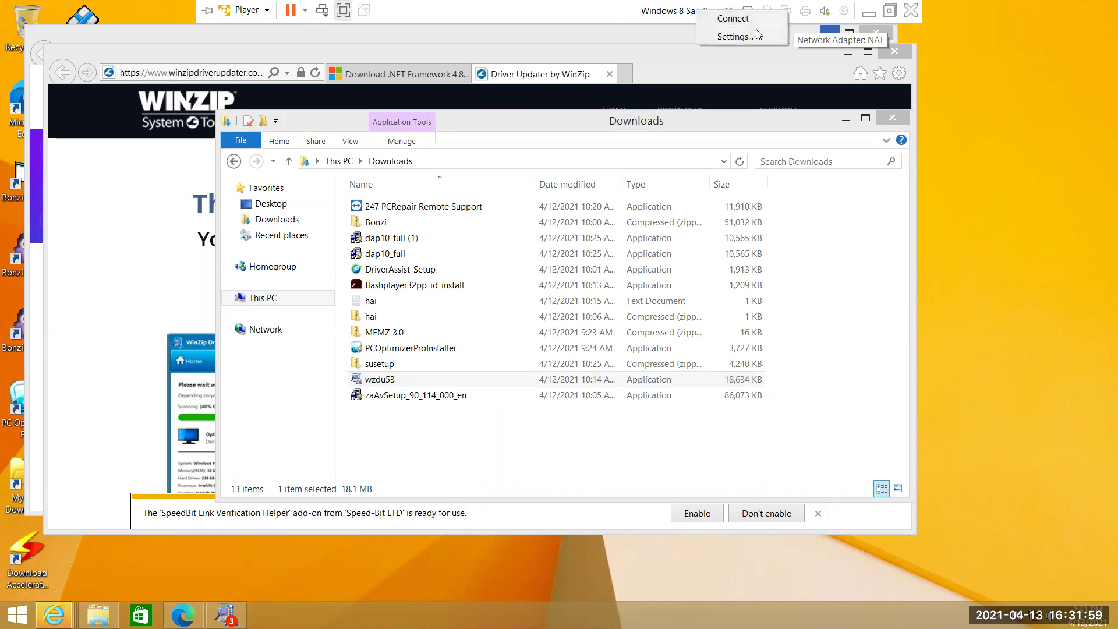
left_click(557, 16)
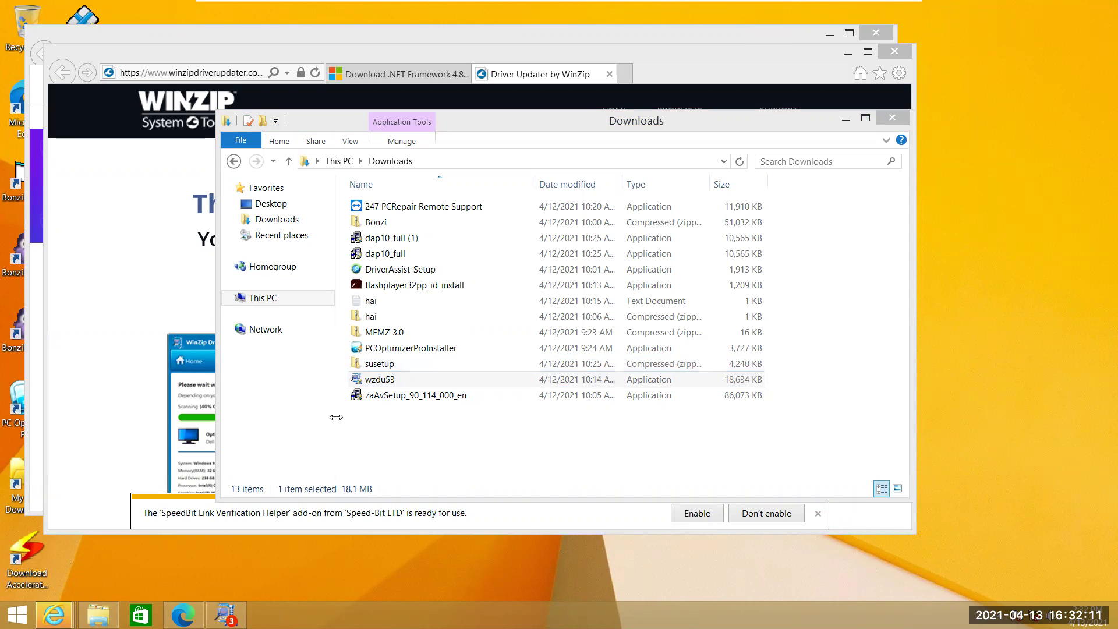
Step: Open the MEMZ 3.0 archive from the Downloads folder and run MEMZ.exe from the desktop, accepting the security warning
double_click(407, 333)
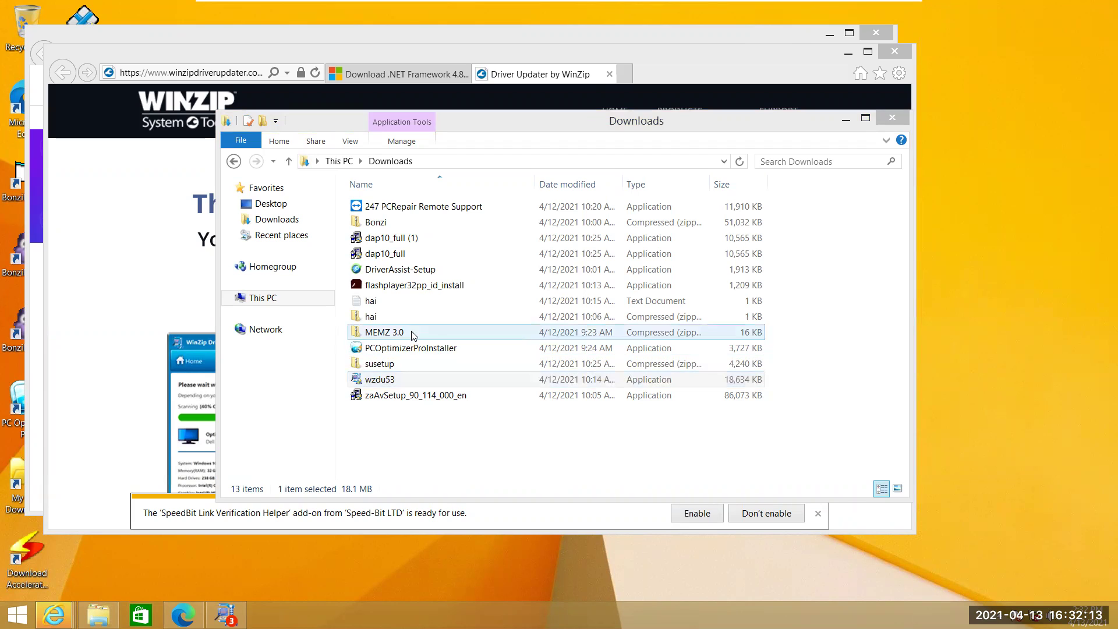
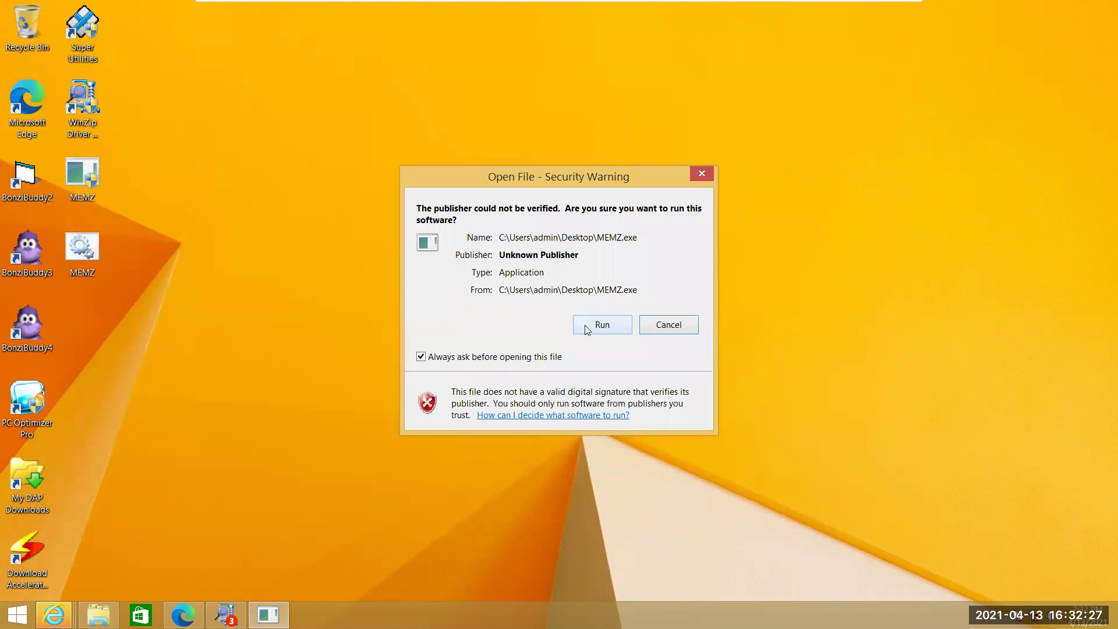
left_click(584, 325)
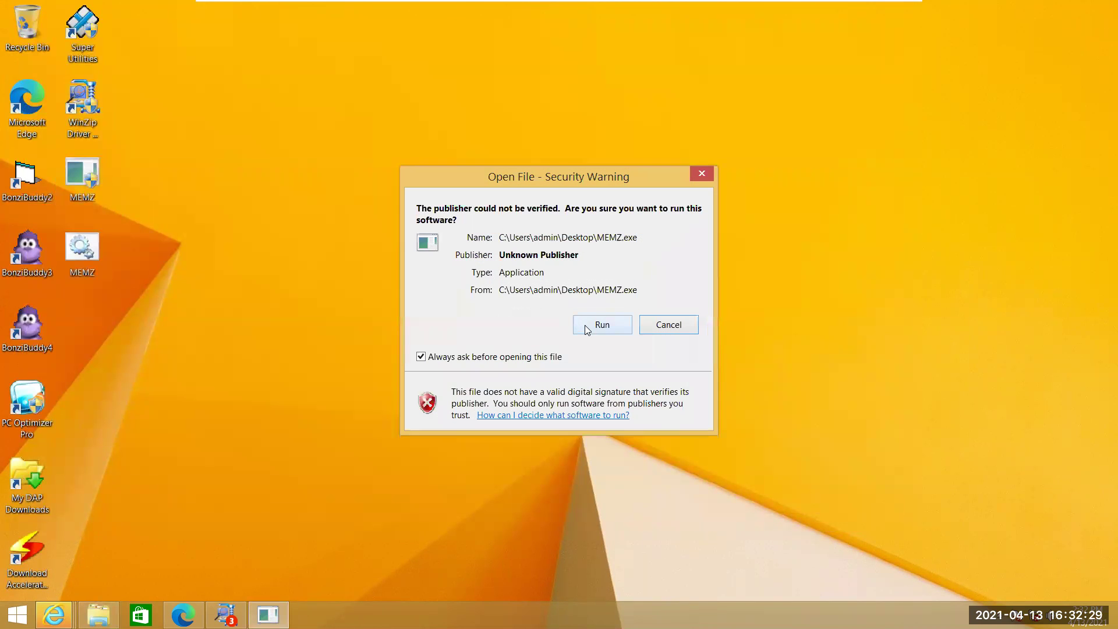
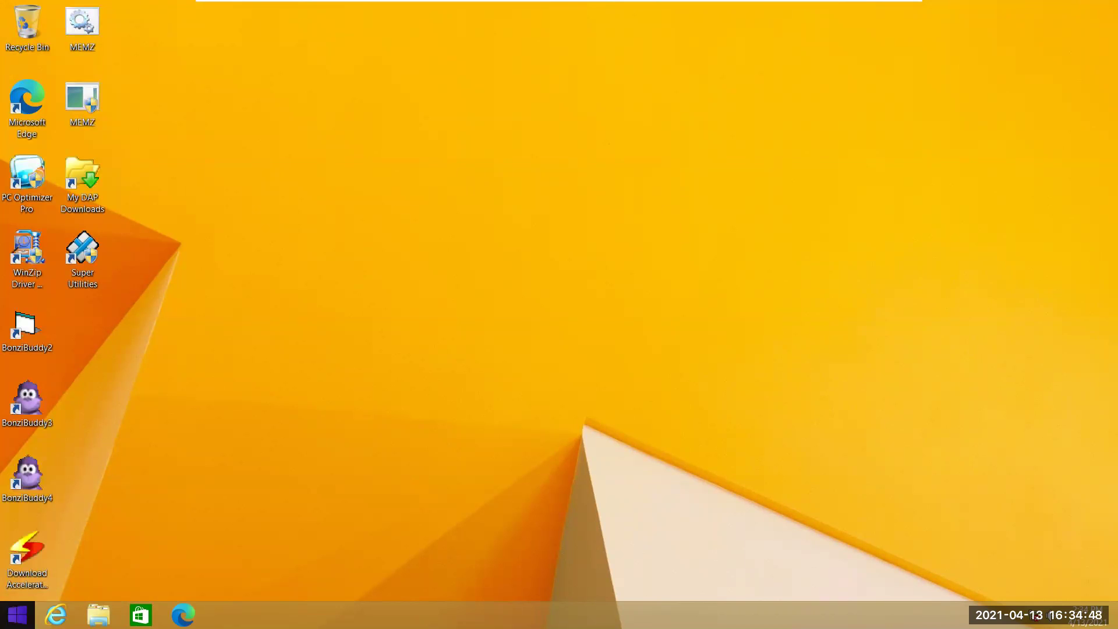
key("super")
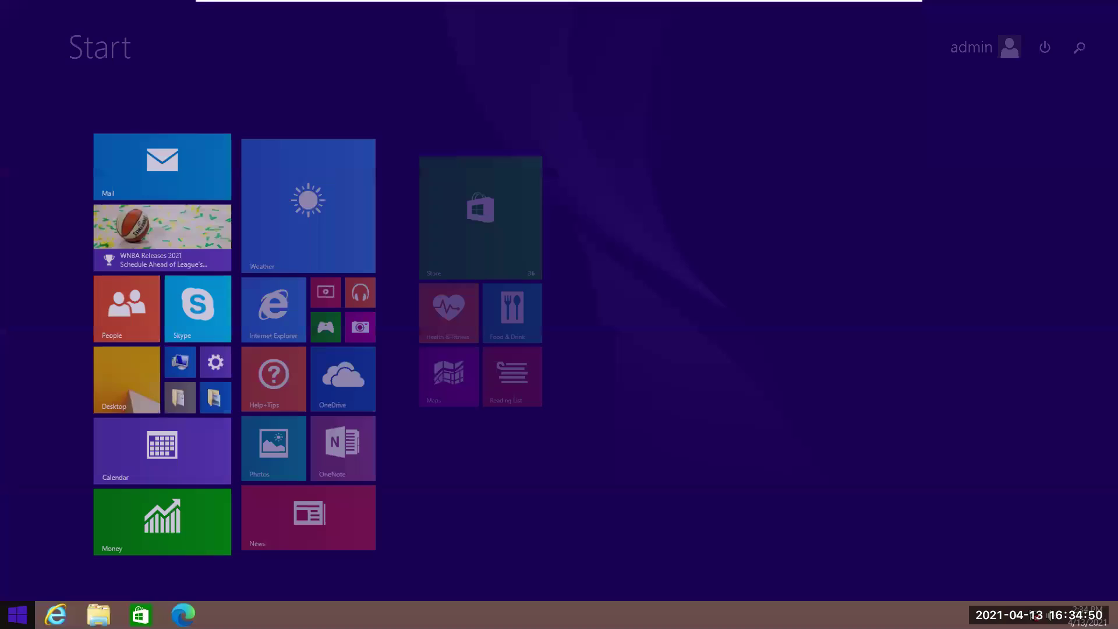
key("super")
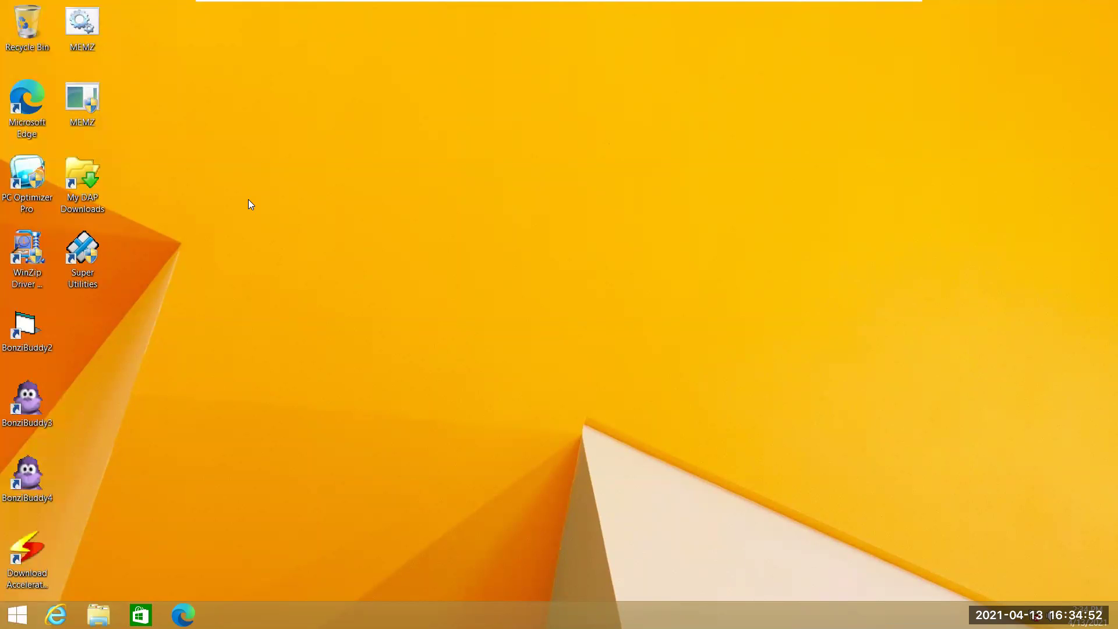
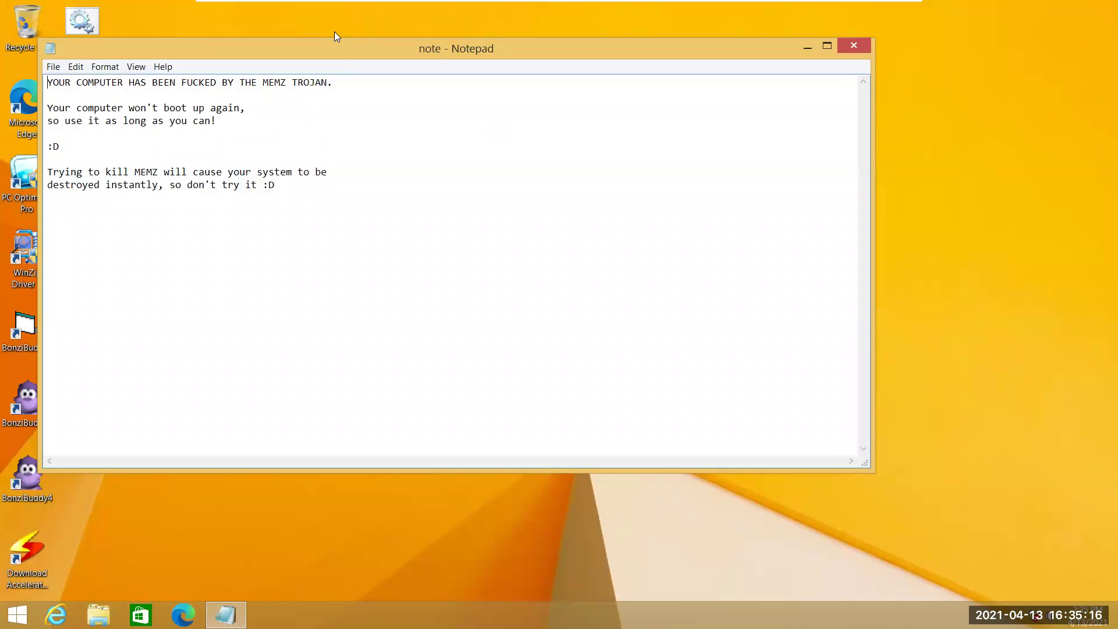
Step: Move the MEMZ note window aside and end the first MEMZ (32 bit) background process in the detailed Task Manager
left_click_drag(335, 60, 585, 80)
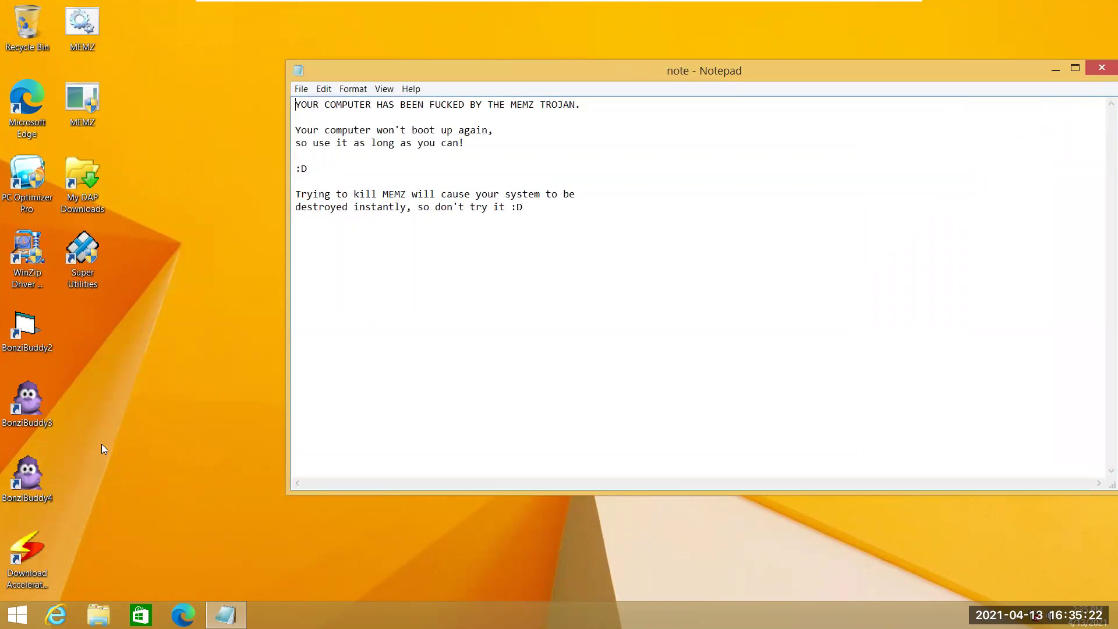
right_click(18, 614)
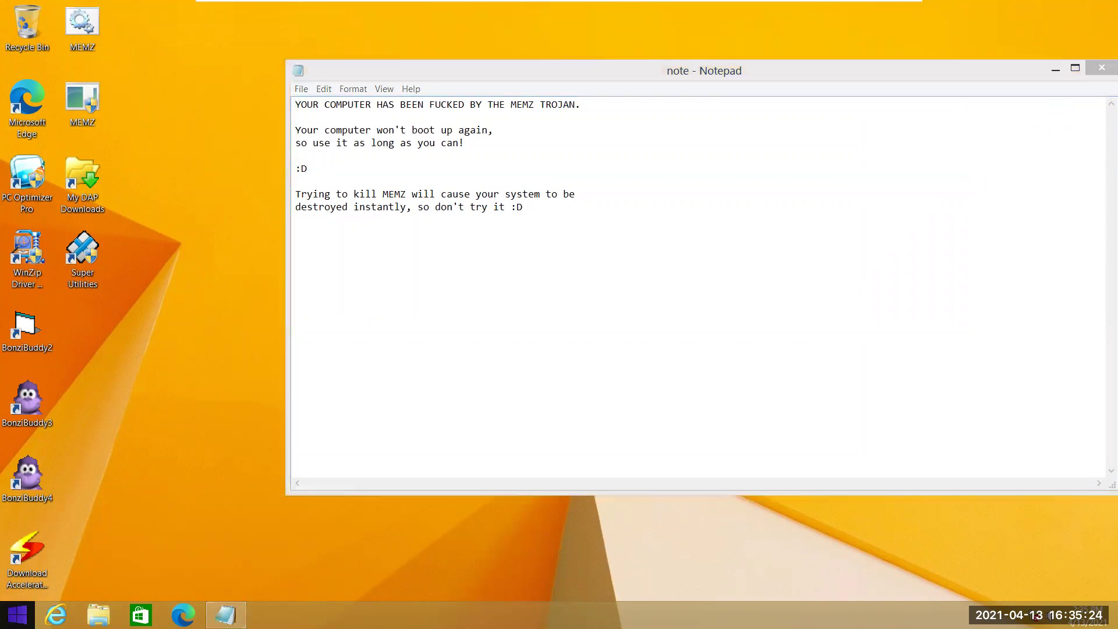
left_click(61, 519)
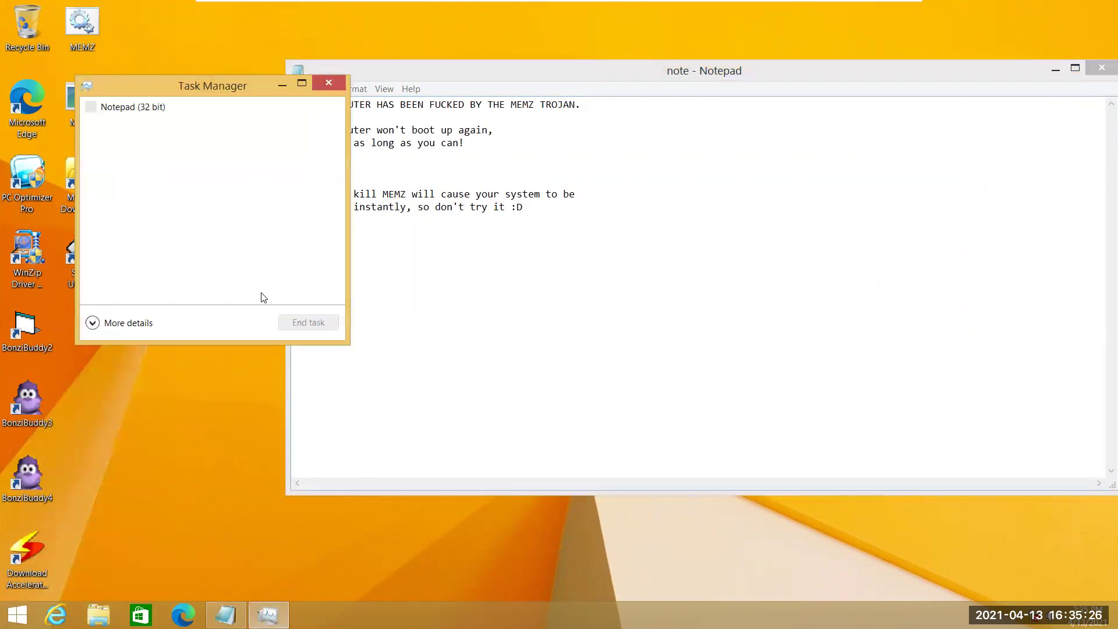
left_click(127, 323)
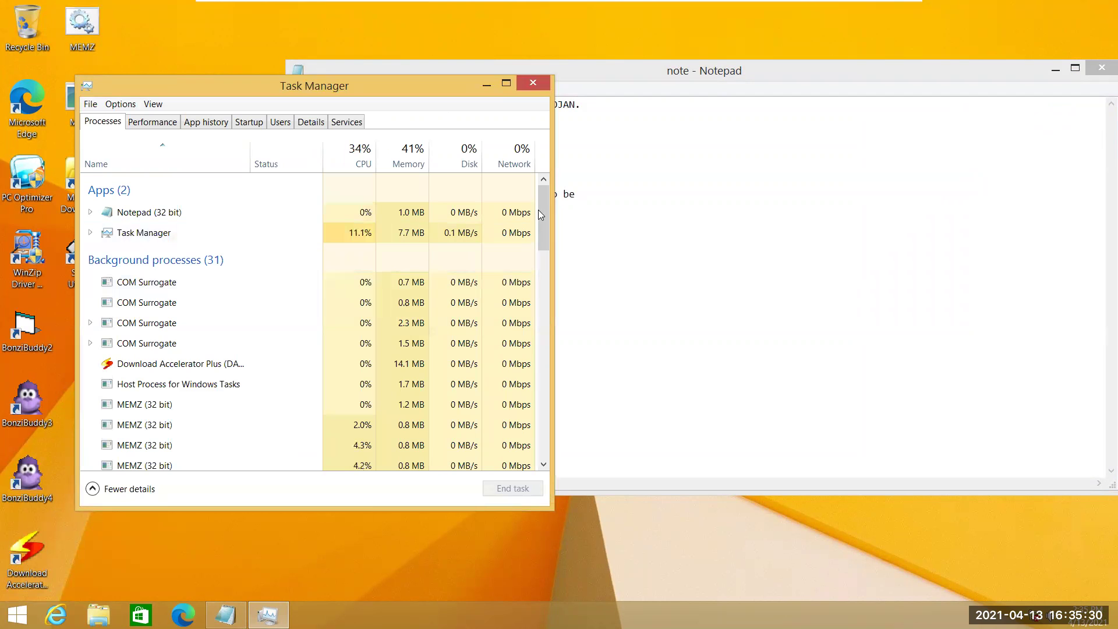
mouse_move(538, 208)
left_mouse_down()
mouse_move(545, 261)
mouse_move(545, 223)
left_mouse_up()
left_click(297, 286)
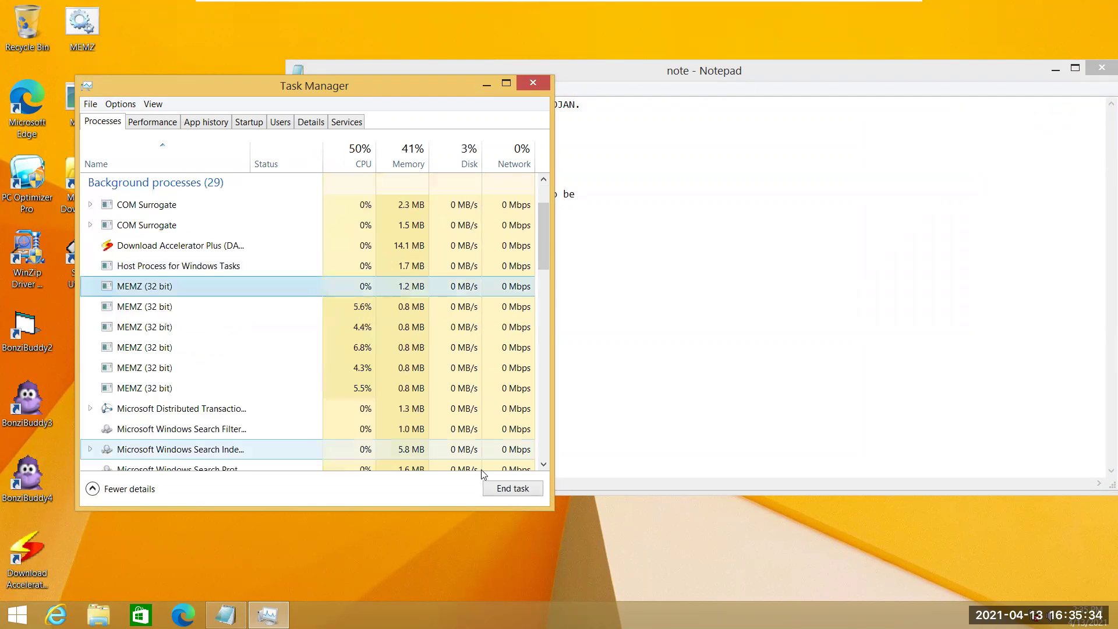
left_click(500, 493)
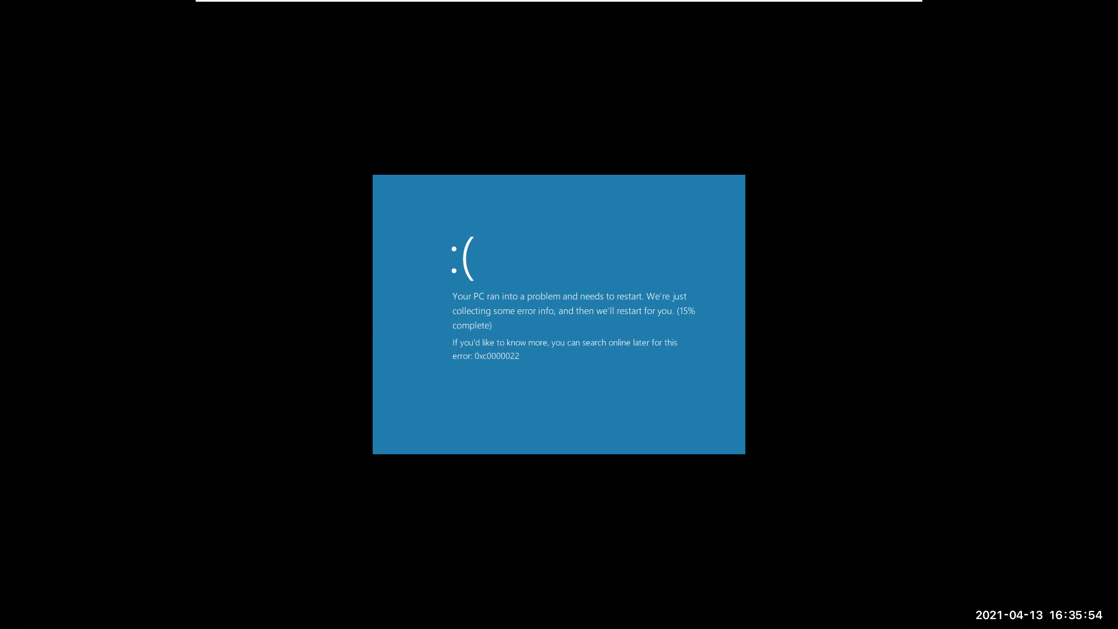
Step: Restart the Windows 8 Sandbox guest through VMware Player's power options and confirm the restart
mouse_move(239, 10)
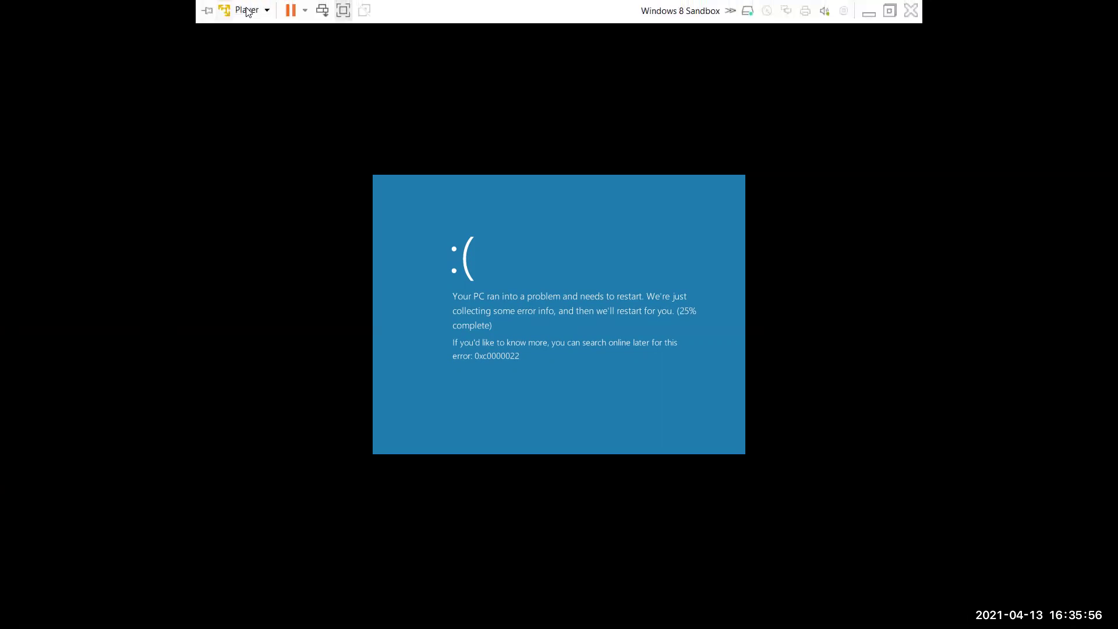
left_click(247, 11)
mouse_move(328, 49)
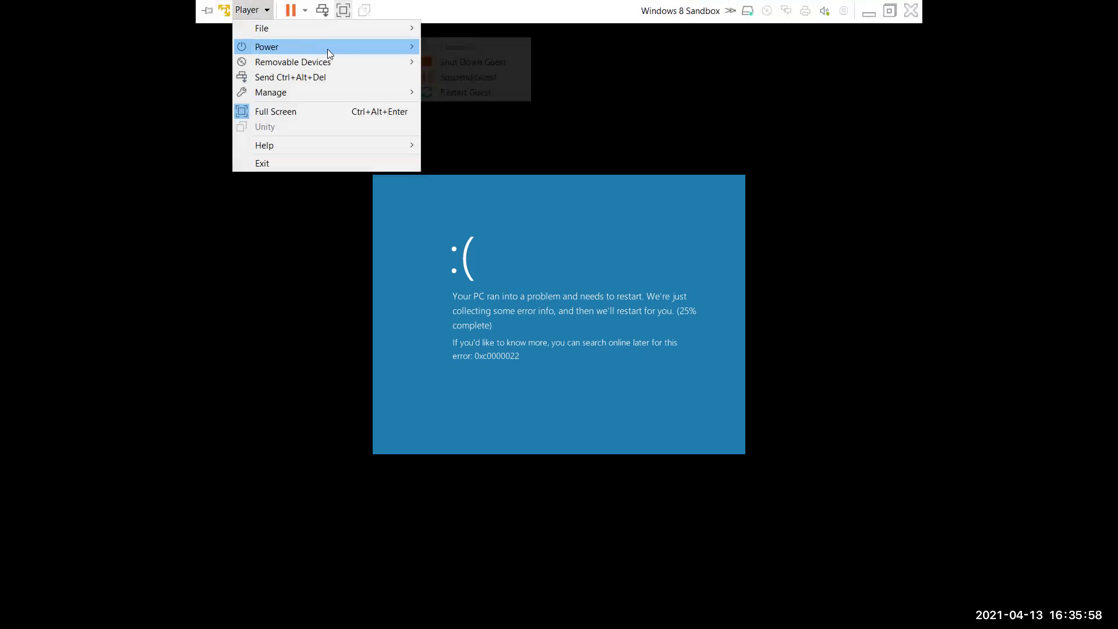
left_click(457, 92)
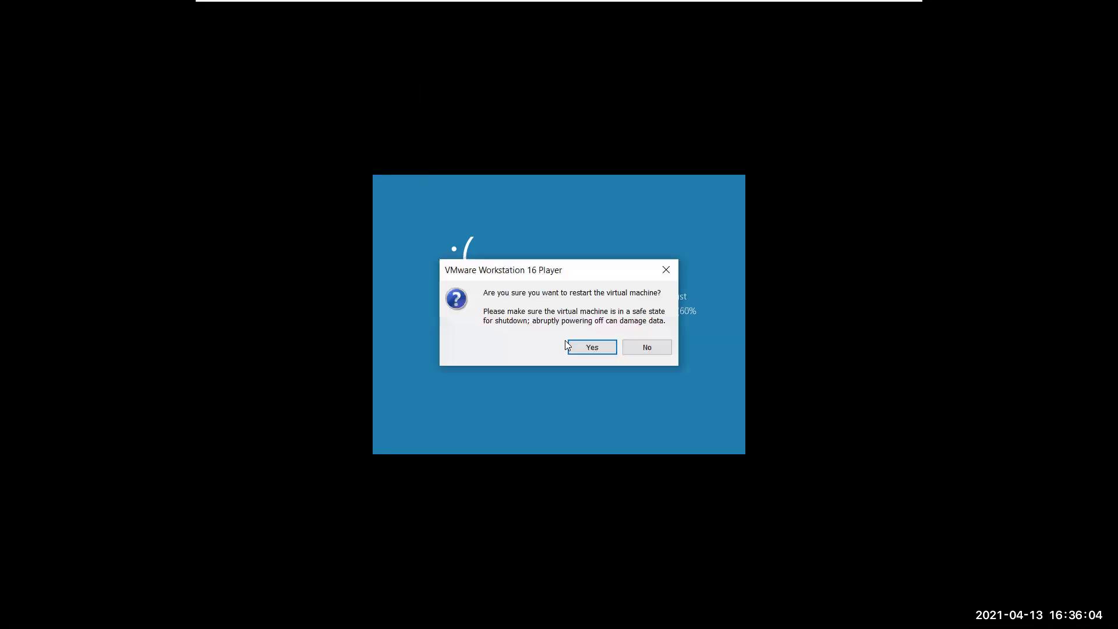
left_click(573, 350)
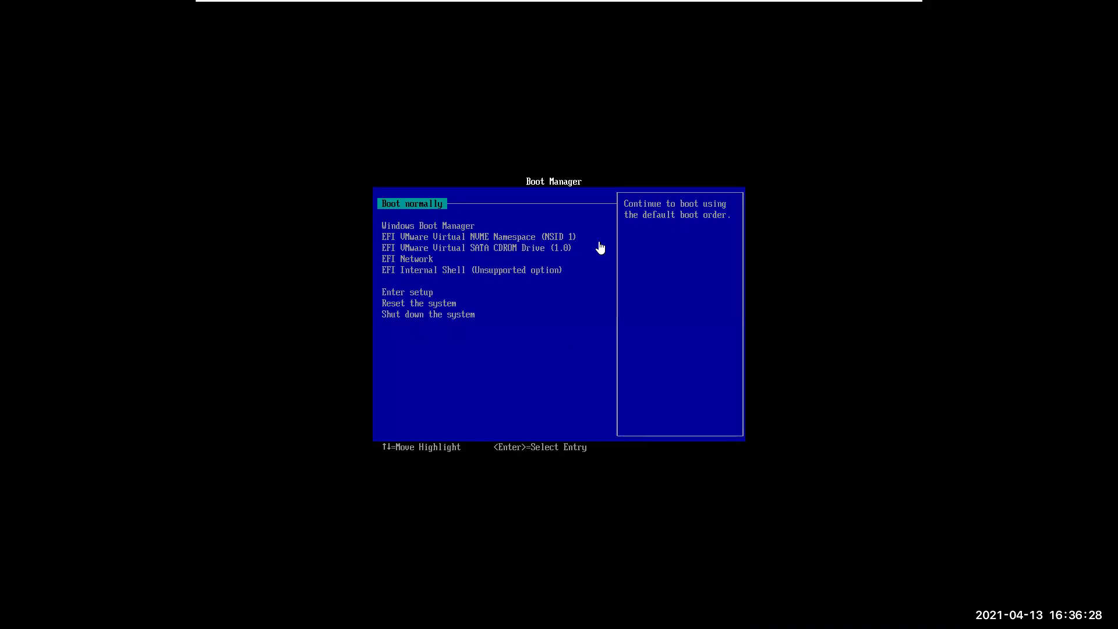
Step: Shut down the system from the virtual machine's Boot Manager
key("Down")
key("Down")
key("Down")
key("Down")
key("Down")
key("Down")
key("Down")
key("Down")
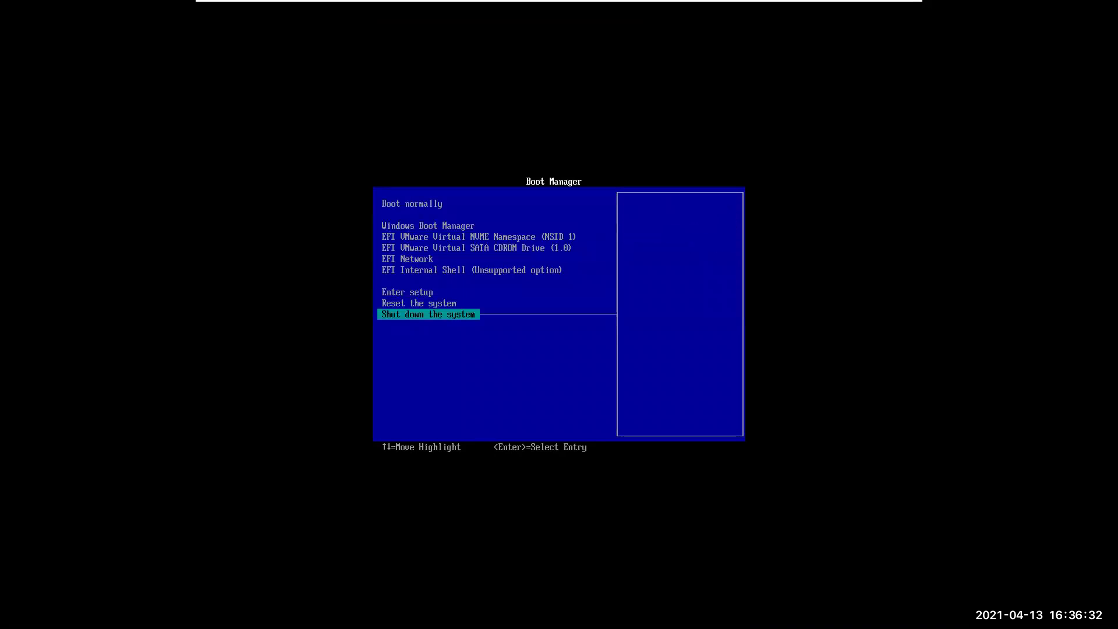
key("Return")
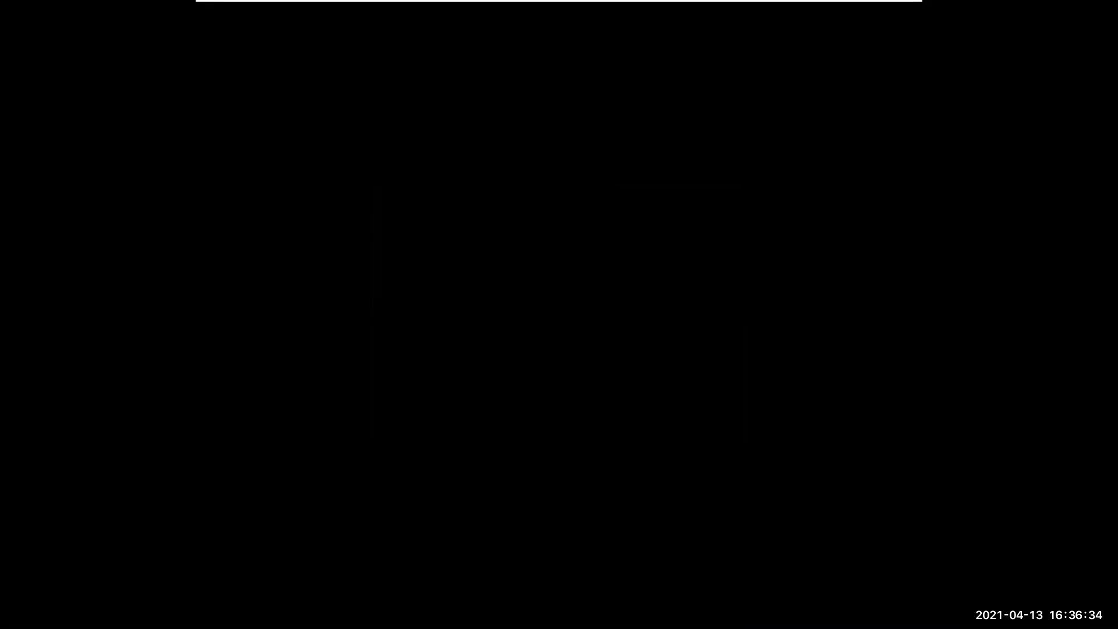